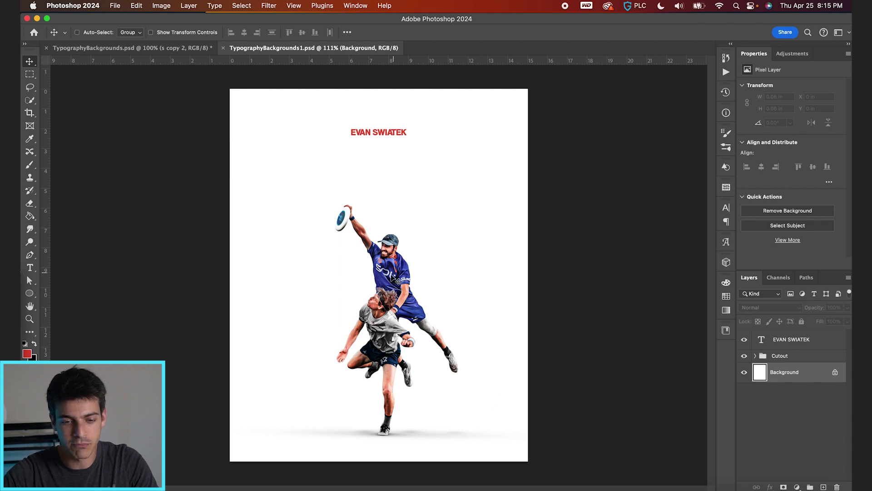
Step: Create an empty Layer 4 directly above the Background layer
scroll(392, 276, "up", 3)
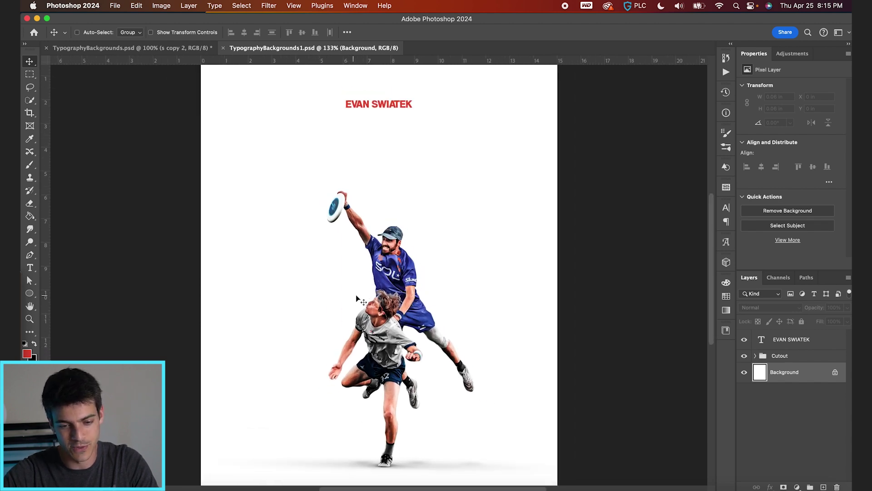
scroll(362, 298, "down", 2)
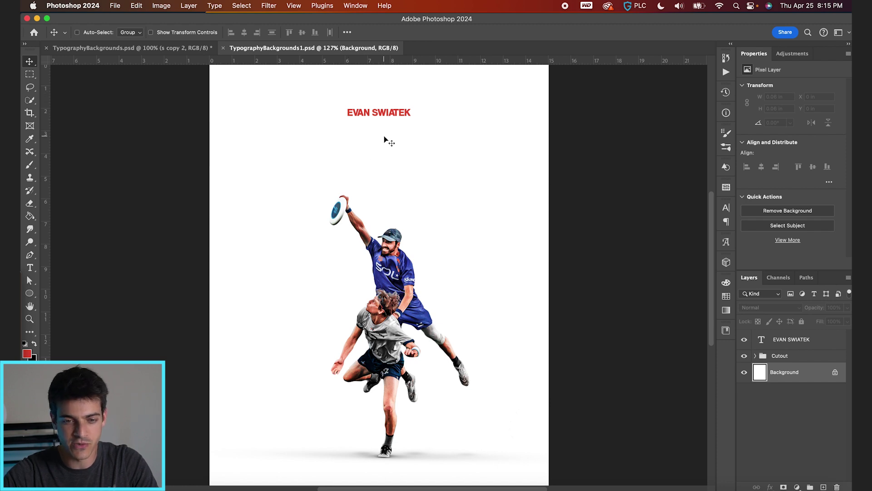
scroll(445, 171, "down", 2)
scroll(355, 146, "up", 1)
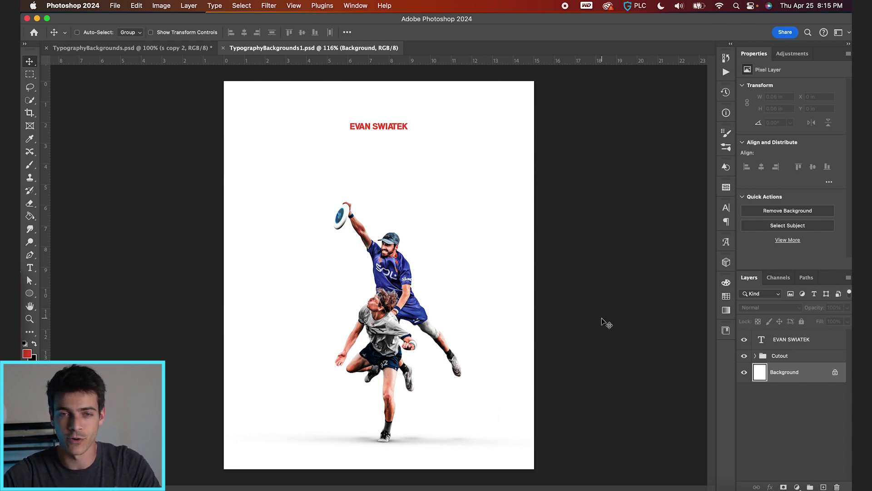
key("super+alt+shift+n")
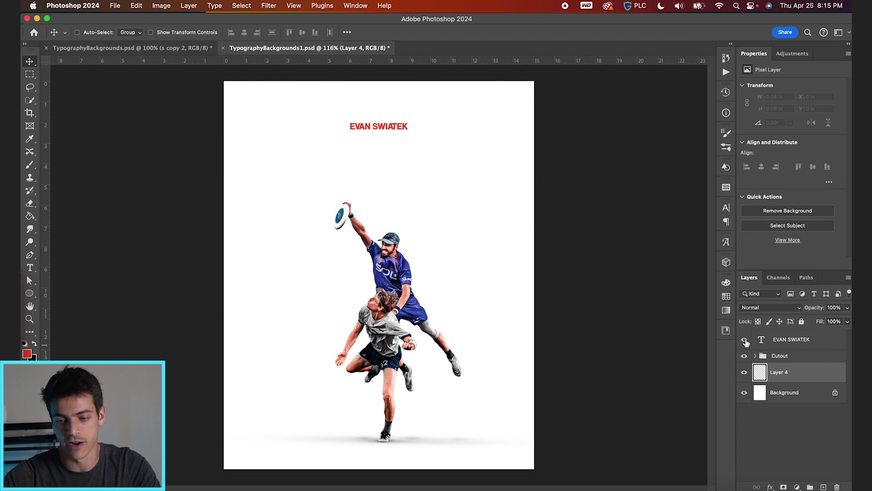
left_click(745, 340)
key("t")
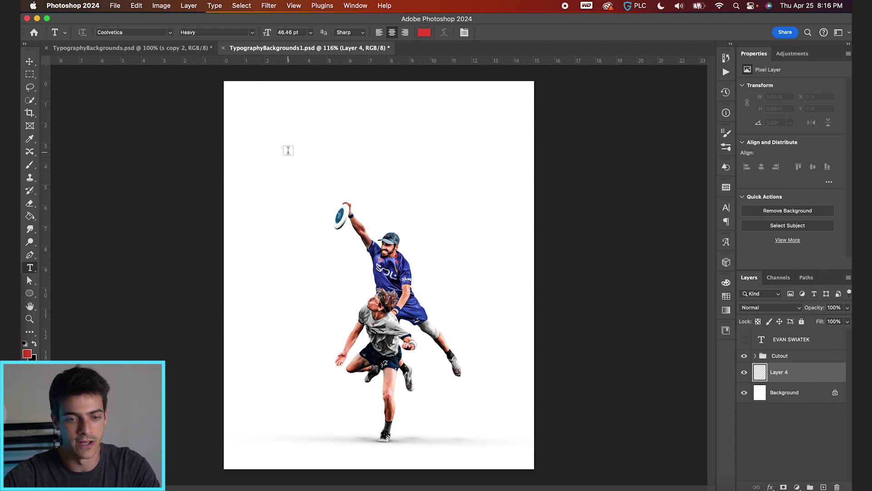
left_click(287, 150)
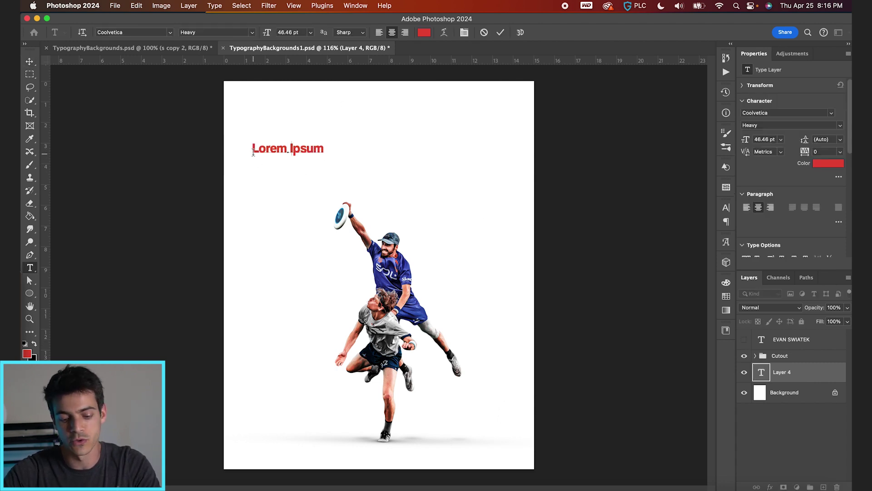
type("SWIATEK")
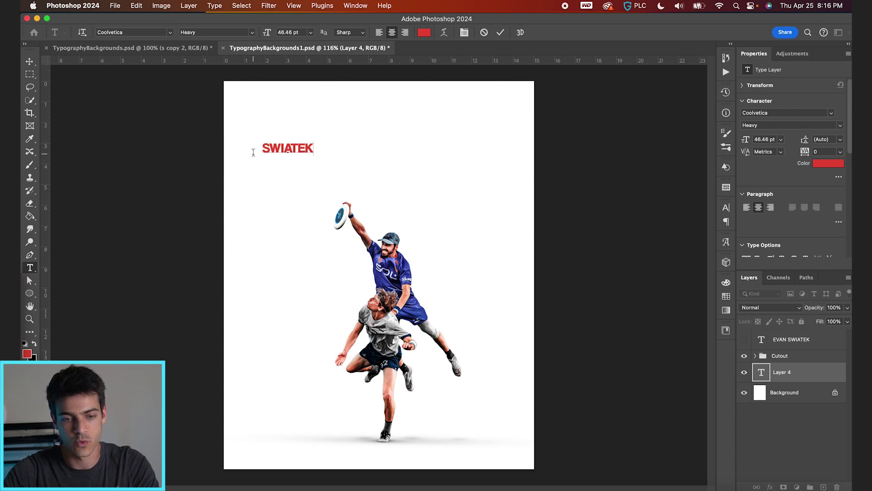
Step: Repeat SWIATEK onto six stacked lines and commit the text
key("super+a")
key("super+c")
key("Right")
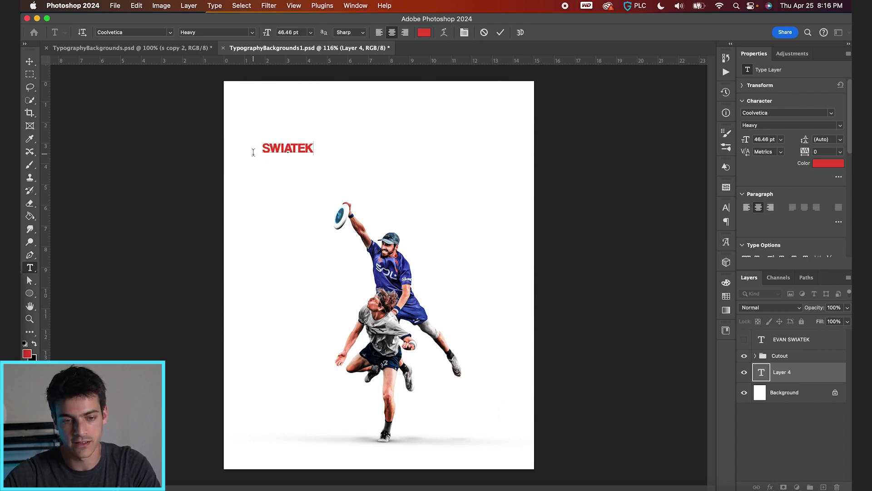
key("Return")
key("super+v")
key("Return")
key("super+v")
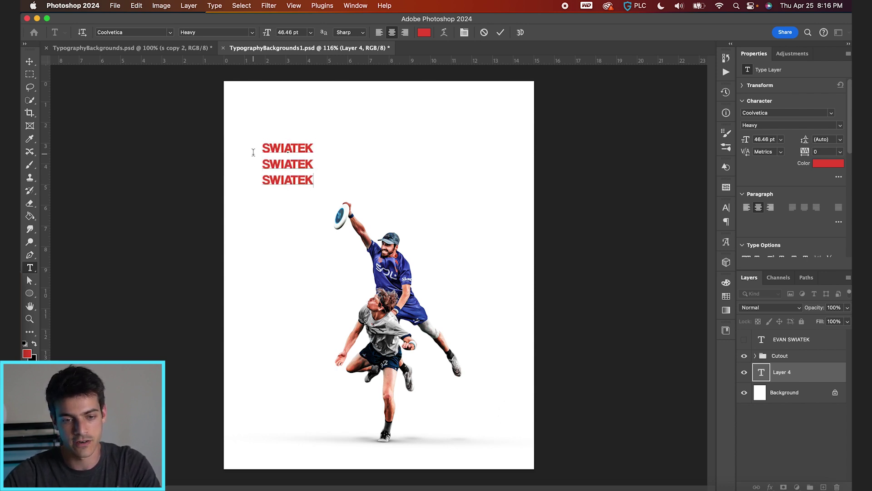
key("Return")
key("super+v")
key("Return")
key("super+v")
key("Return")
key("super+v")
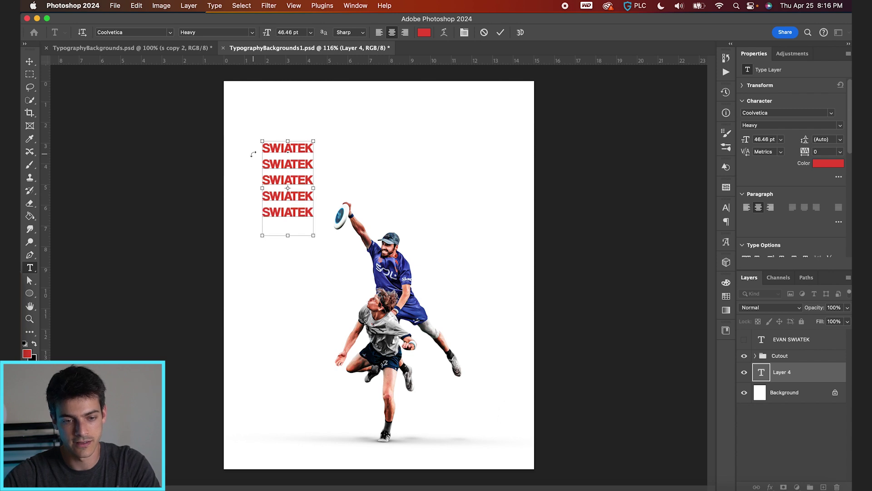
left_click(500, 32)
Step: Scale the SWIATEK text block up about 369% to span the poster width
key("super+t")
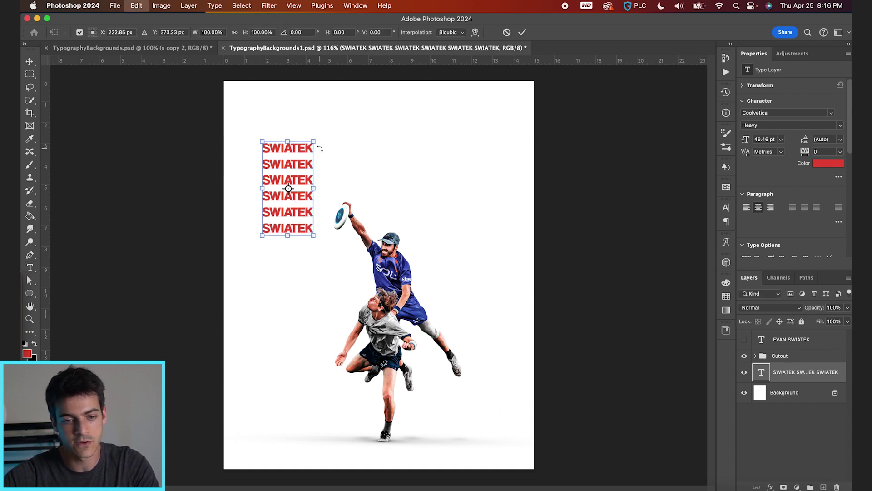
left_click_drag(313, 142, 406, 223)
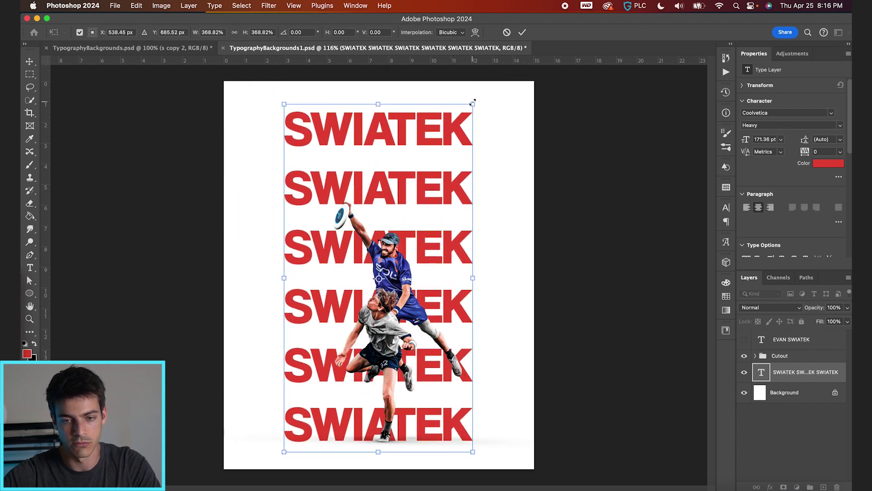
left_click_drag(473, 103, 618, 30)
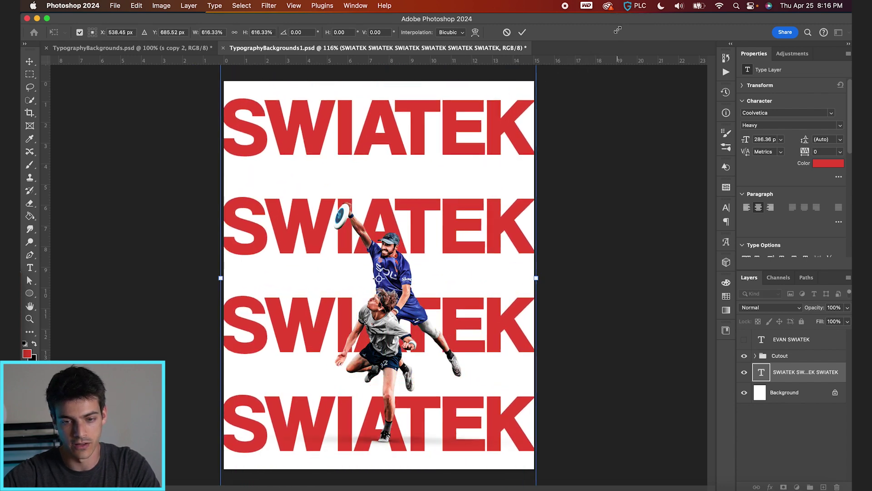
key("Return")
Step: Tighten the SWIATEK line spacing to 203 pt leading
key("v")
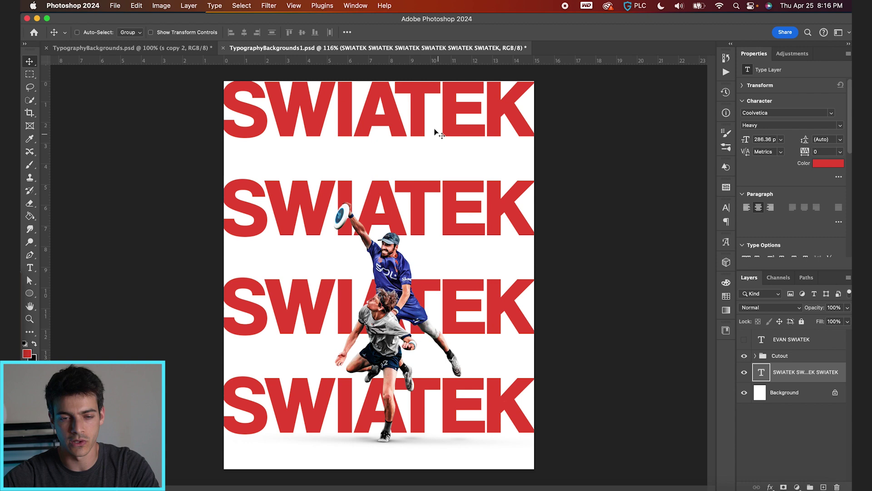
key("t")
left_click(463, 32)
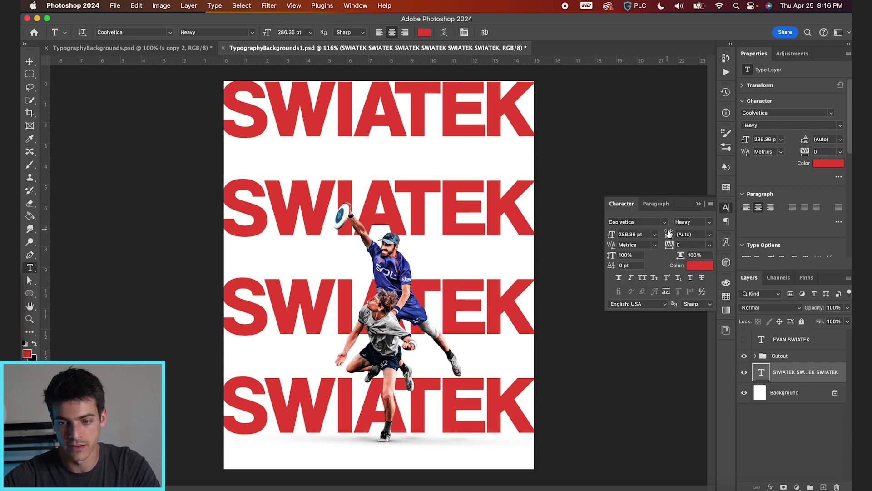
left_click_drag(669, 233, 594, 225)
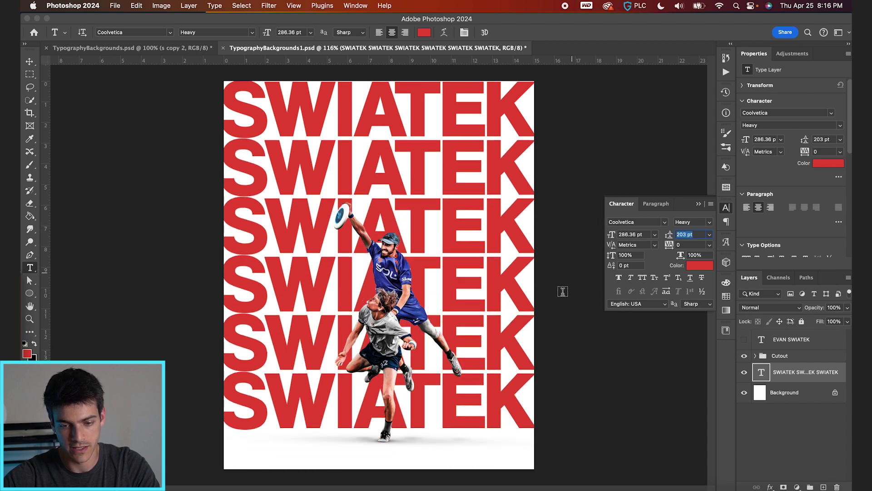
Step: Add a seventh SWIATEK line at the bottom and nudge the text block up
left_click(523, 390)
double_click(524, 391)
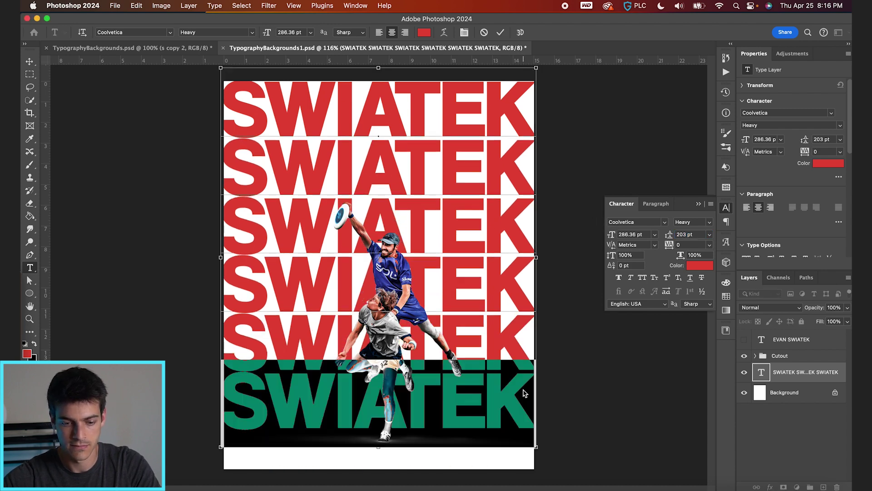
key("super+c")
key("Right")
key("Return")
key("super+v")
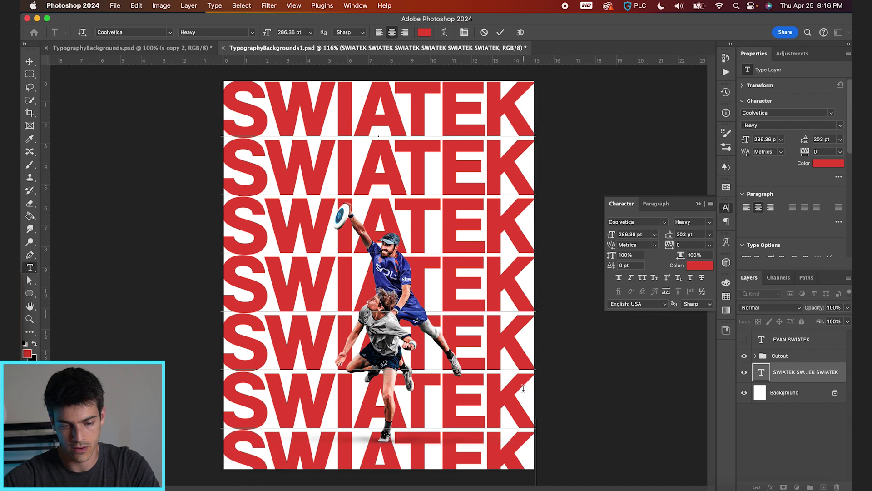
left_click(501, 32)
key("v")
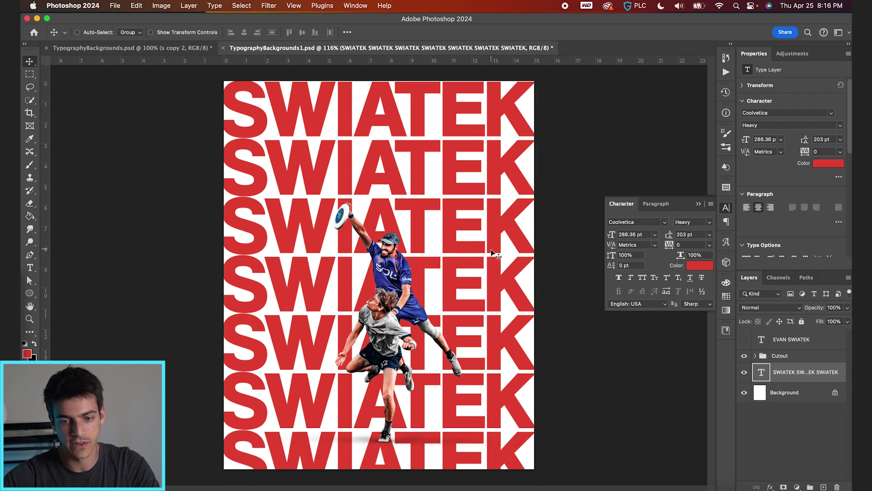
left_click_drag(491, 246, 492, 237)
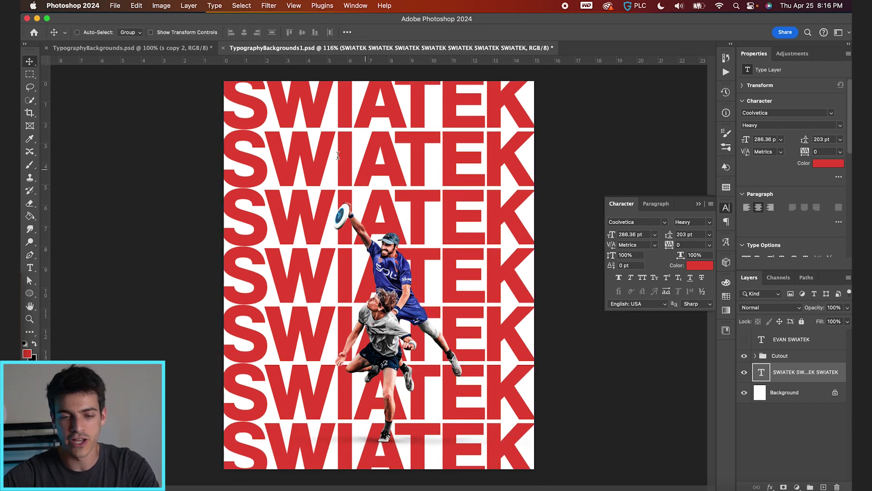
Step: Recolour the second, fourth and sixth SWIATEK lines dark blue with the AUS-1 swatch
key("t")
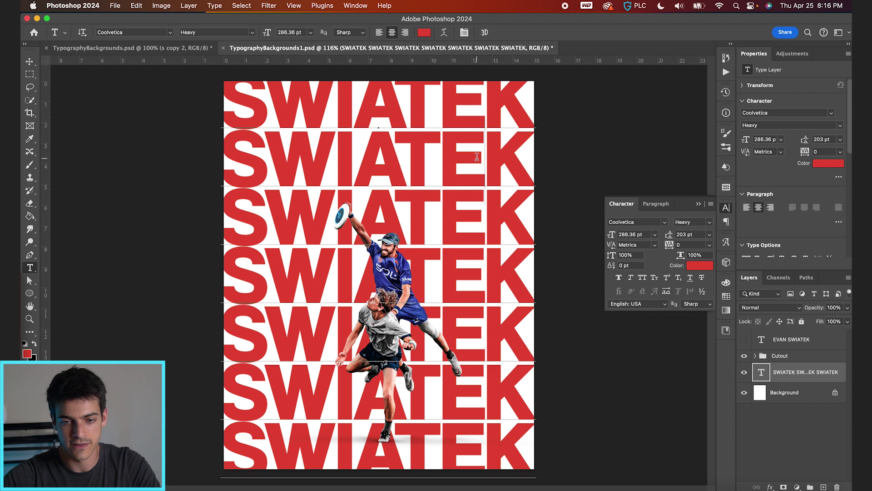
double_click(334, 155)
left_click(726, 295)
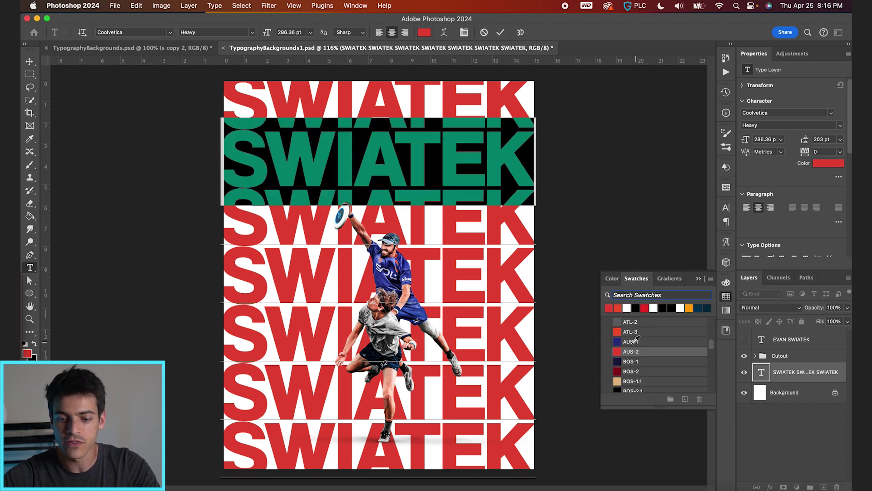
left_click(625, 341)
double_click(452, 287)
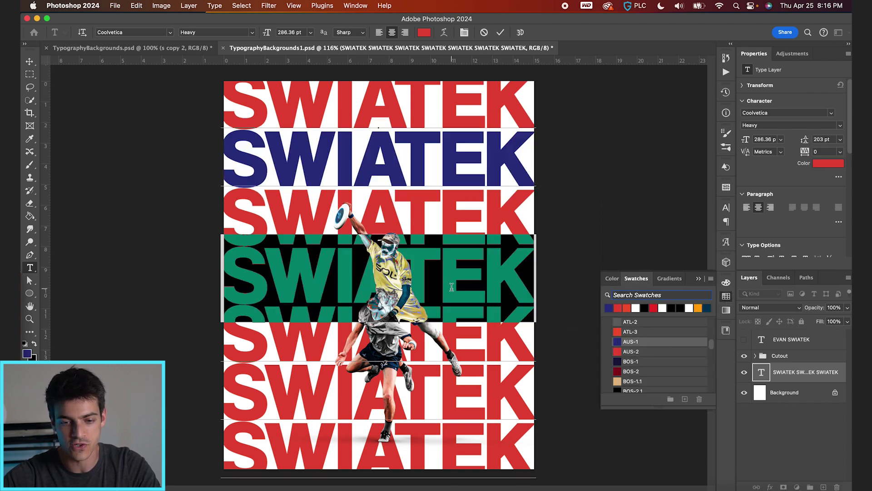
left_click(625, 341)
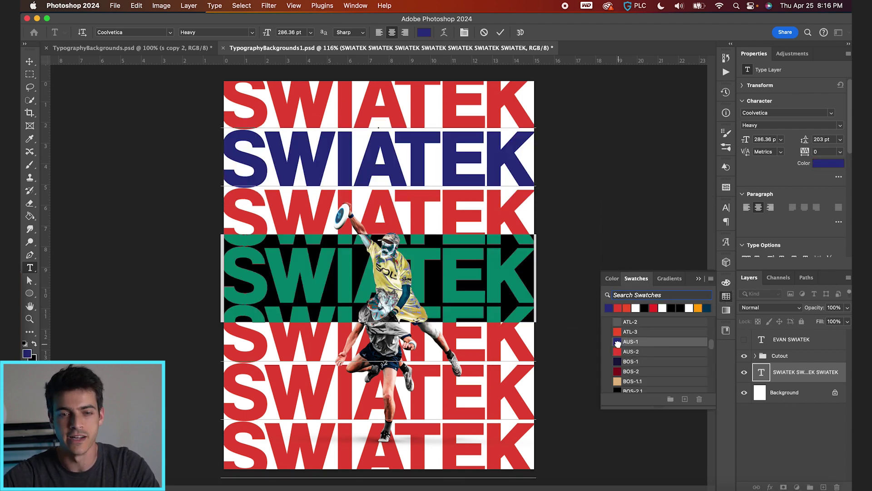
left_click(457, 389)
double_click(458, 389)
left_click(625, 342)
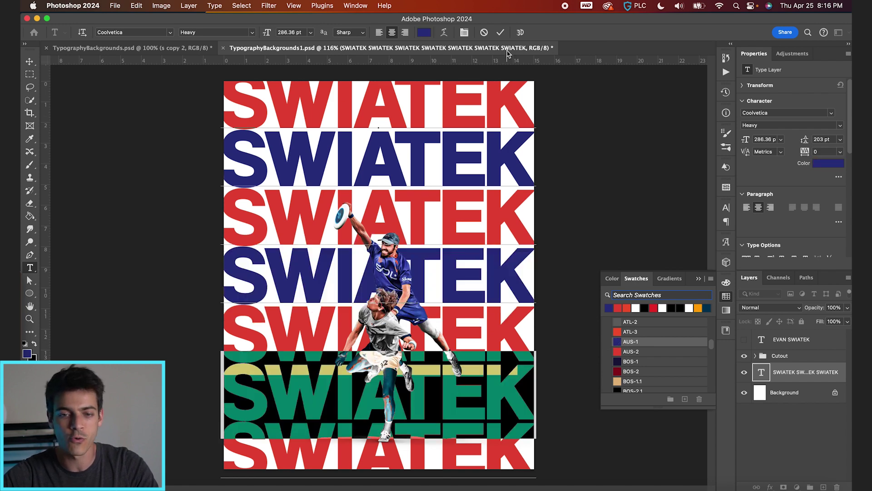
left_click(501, 33)
Step: Convert the SWIATEK layer for Smart Filters
key("v")
left_click(269, 6)
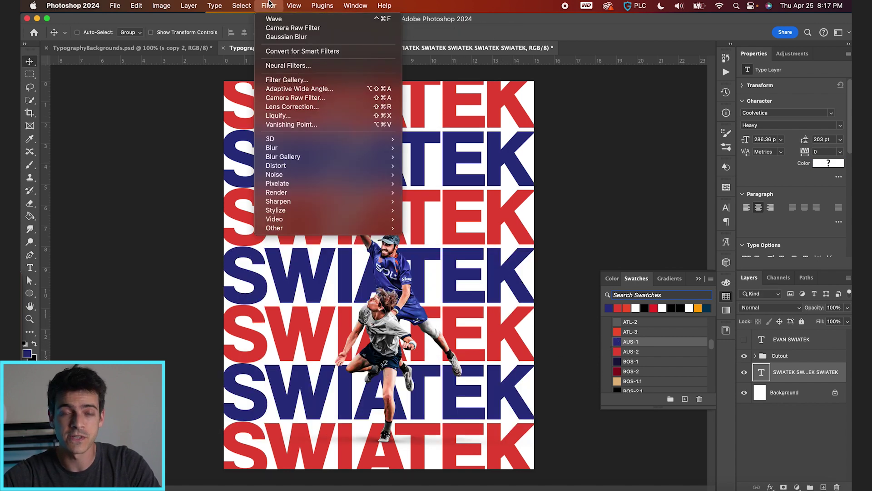
left_click(281, 52)
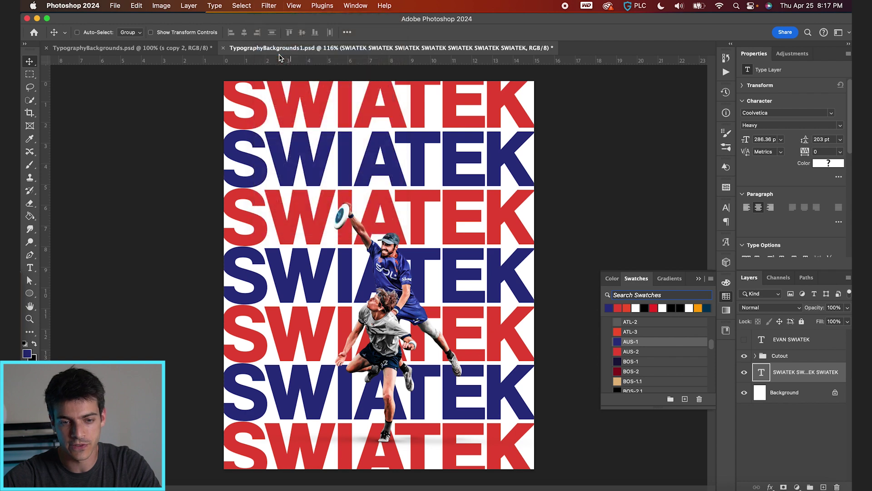
Step: Apply a Square Wave distortion with amplitude minimum 59 and maximum 121
left_click(268, 6)
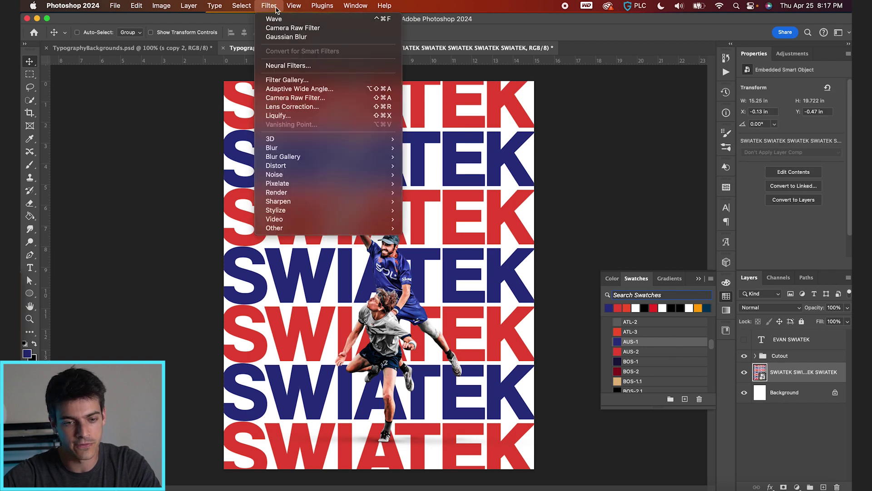
mouse_move(312, 178)
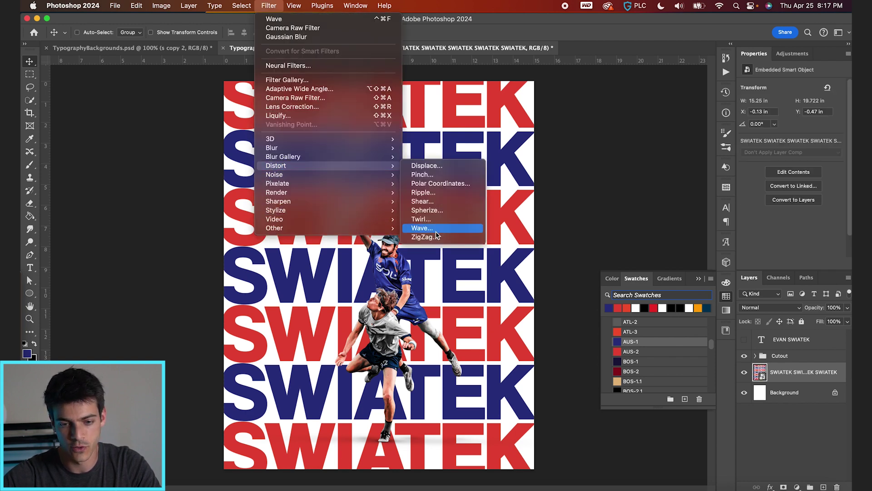
left_click(436, 228)
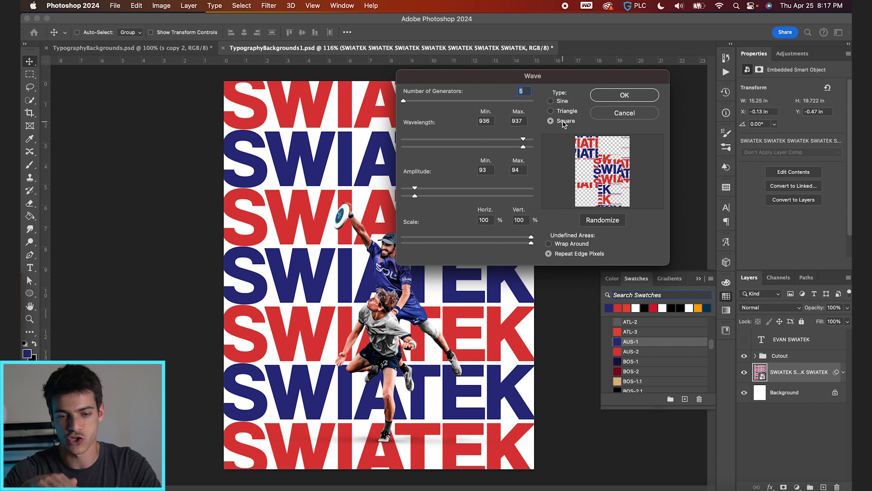
mouse_move(415, 195)
left_mouse_down()
mouse_move(410, 188)
mouse_move(413, 198)
left_mouse_up()
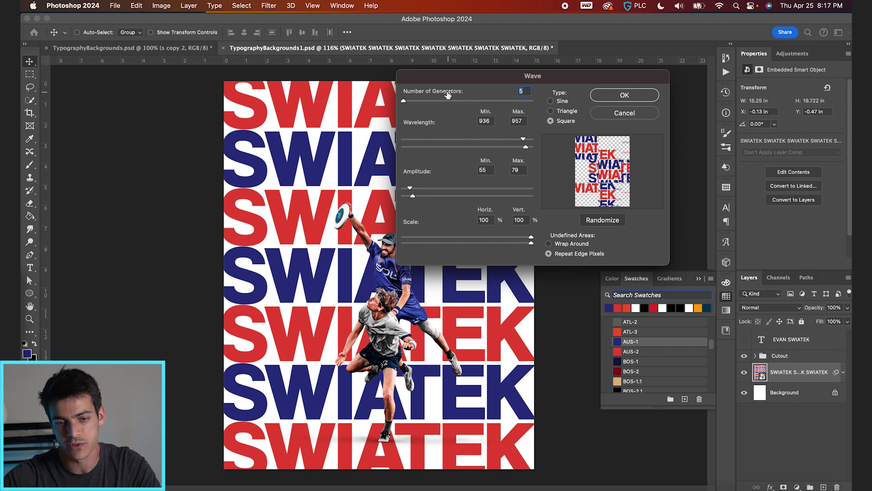
left_click_drag(410, 188, 412, 190)
left_click(625, 96)
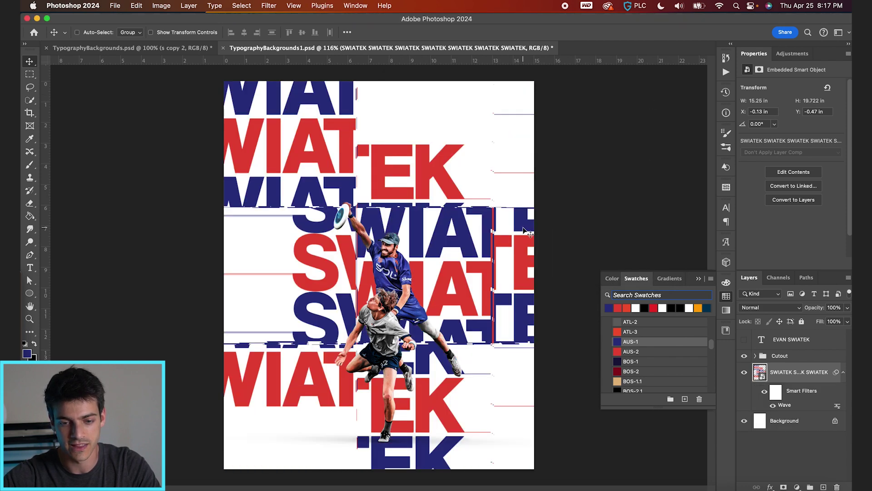
Step: Enlarge the wave-distorted SWIATEK smart object and shift it left to X -4.75 in
left_click_drag(564, 286, 481, 279)
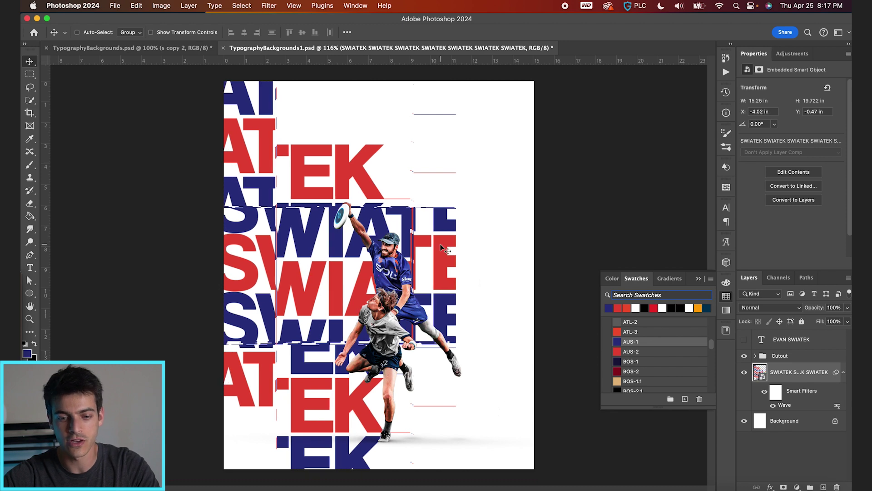
key("super+t")
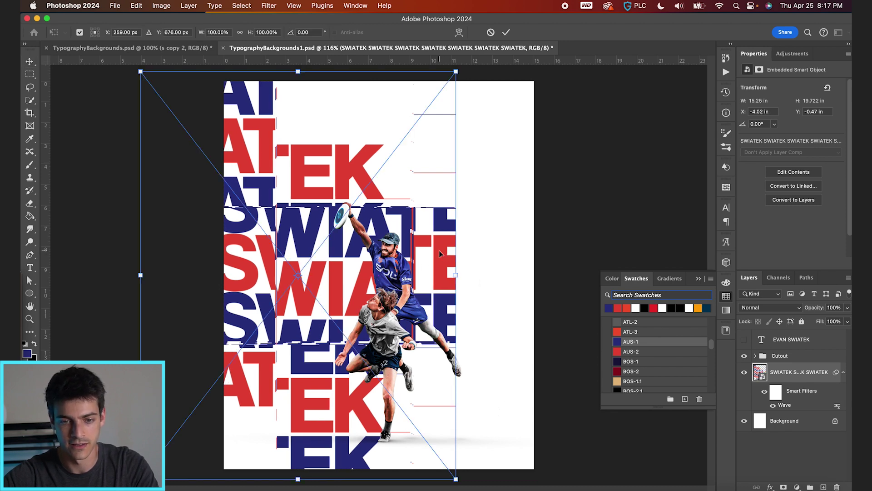
key("super+0")
left_click_drag(440, 113, 493, 73)
key("Return")
key("ctrl+super+f")
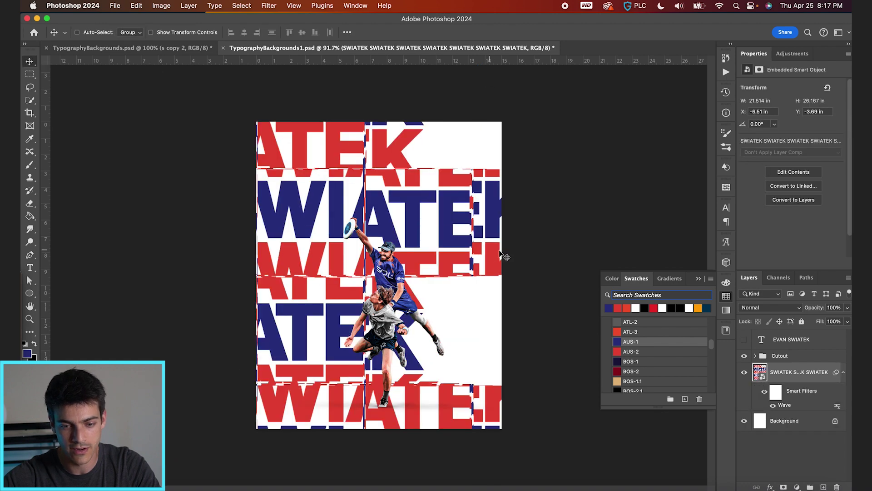
left_click_drag(503, 256, 440, 224)
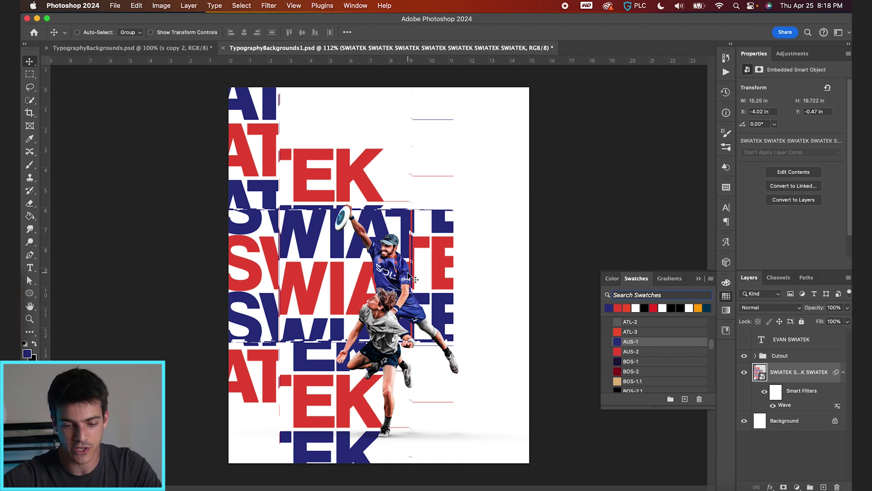
left_click_drag(414, 279, 394, 275)
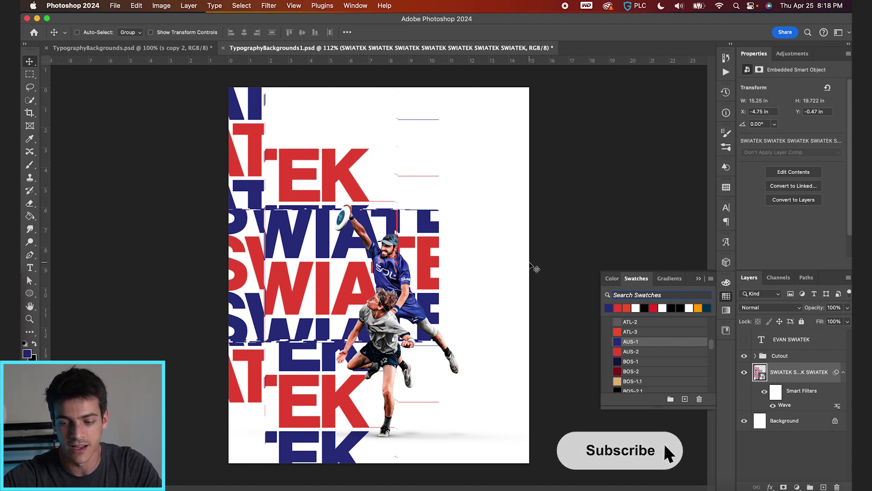
left_click(745, 340)
left_click(791, 339)
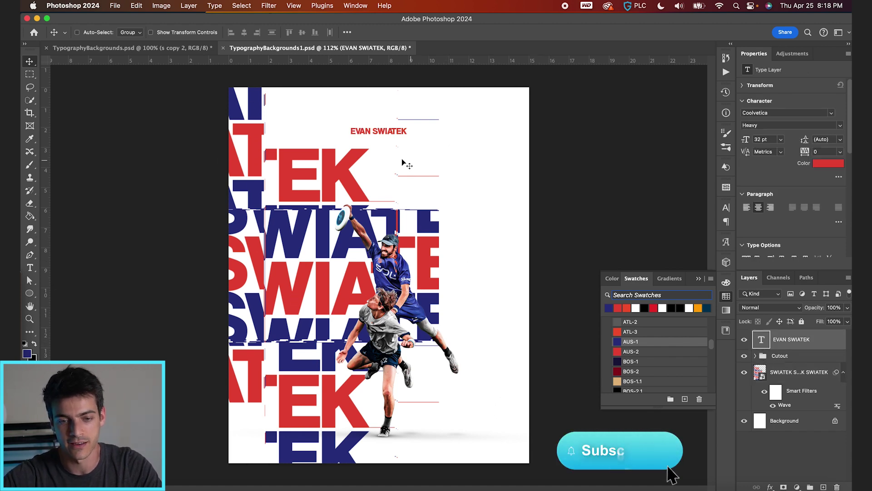
left_click_drag(402, 160, 422, 143)
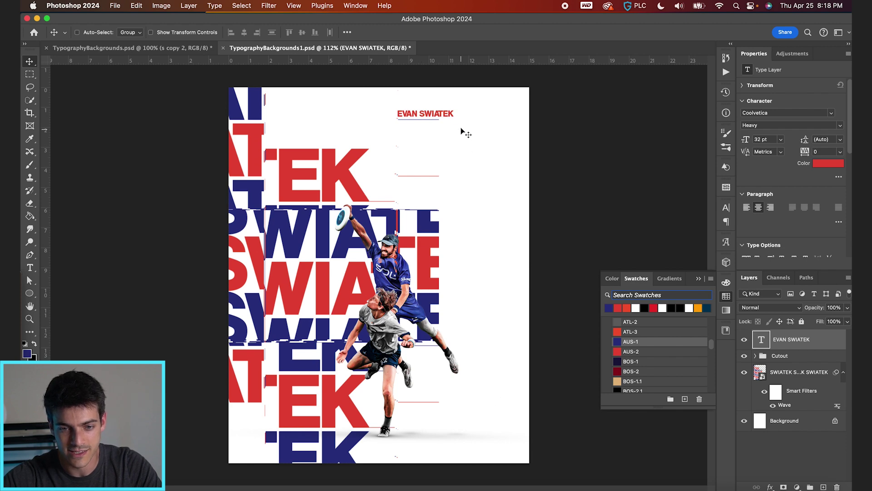
key("Up")
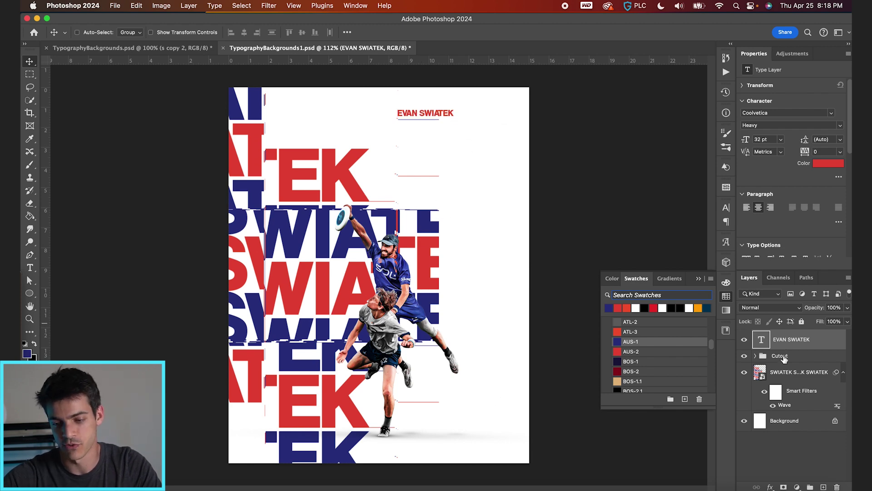
left_click(783, 359)
left_click_drag(441, 350, 492, 351)
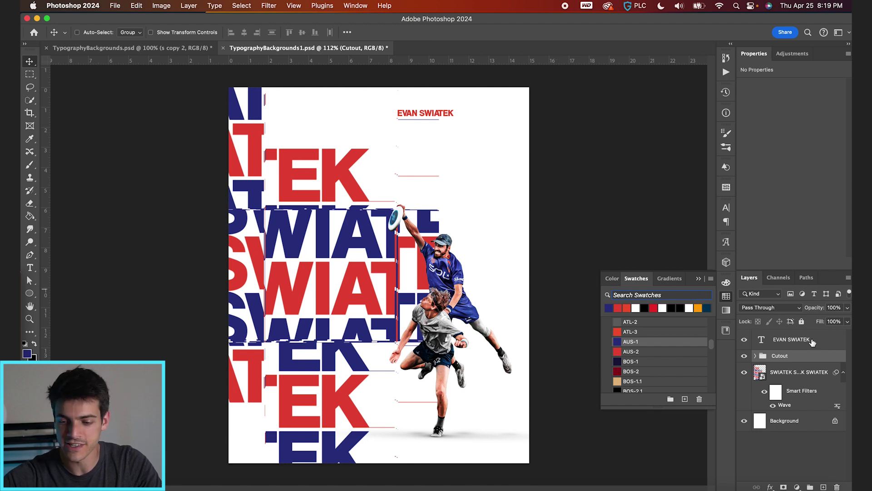
Step: Add a Black, White gradient fill layer angled about 58°
left_click(793, 347)
left_click(797, 487)
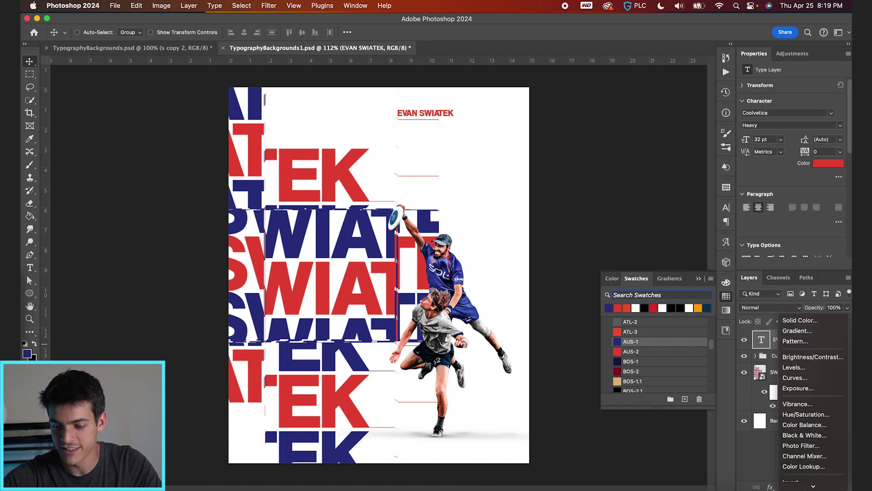
left_click(798, 290)
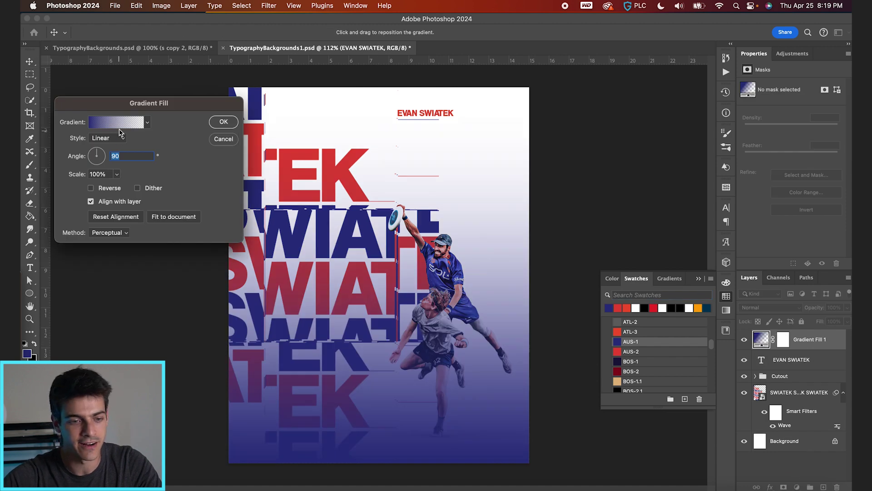
left_click(118, 124)
left_click(325, 50)
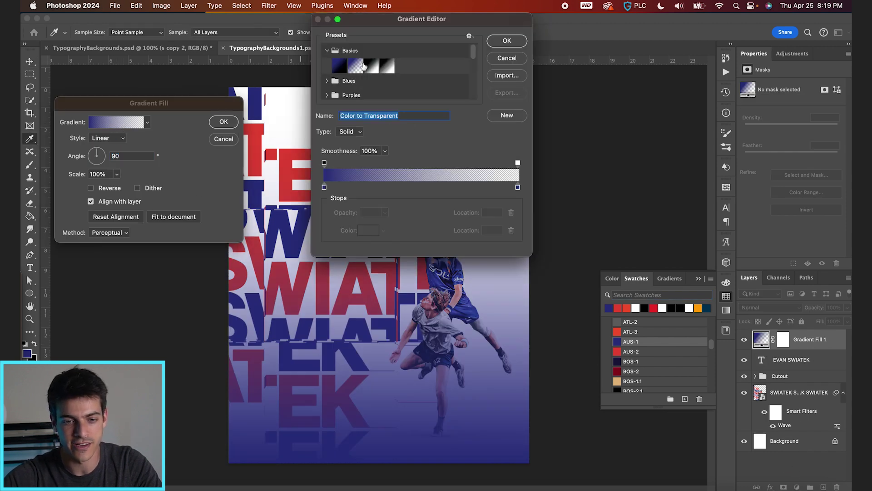
left_click(371, 65)
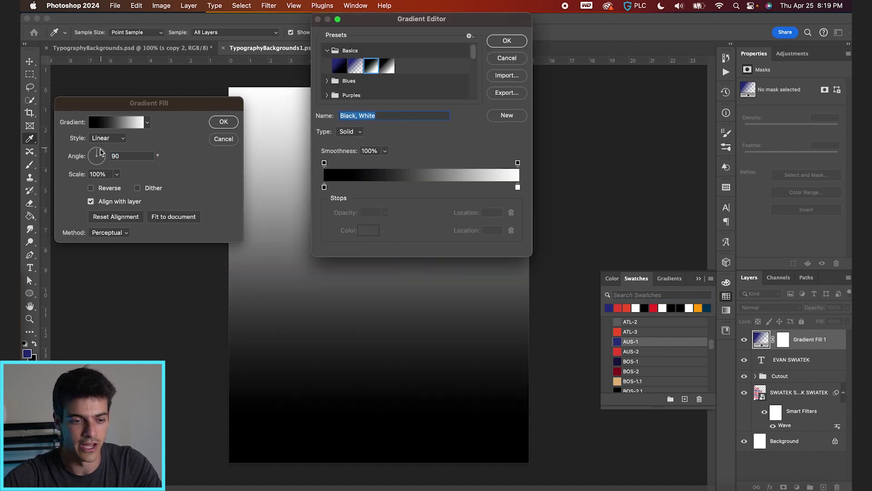
key("Return")
left_click(101, 150)
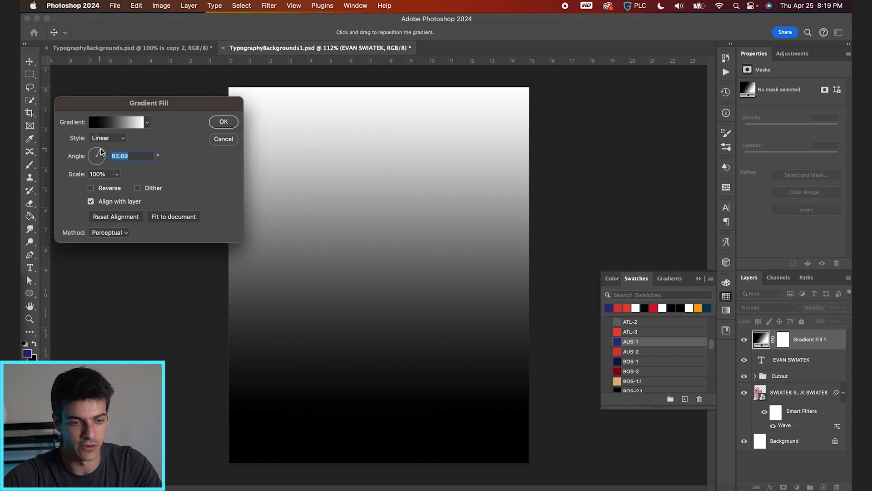
left_click(100, 152)
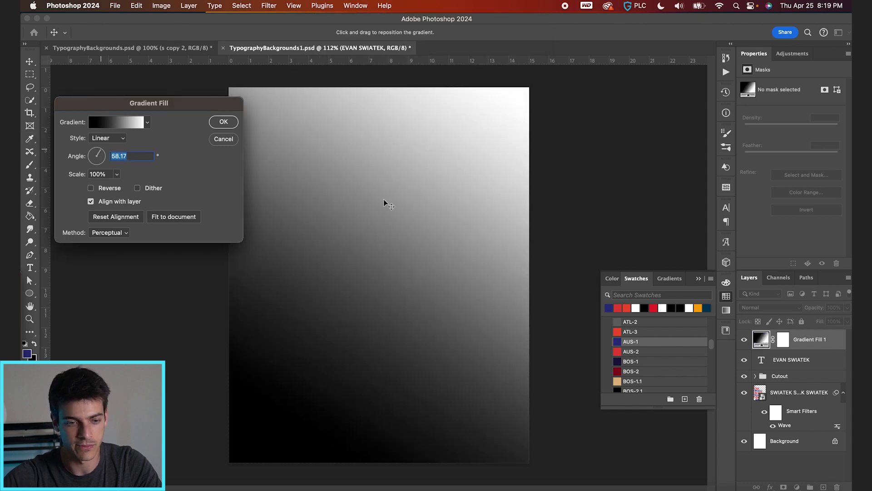
left_click(223, 122)
Step: Set the gradient layer to Overlay blend mode at 30% opacity
left_click(774, 308)
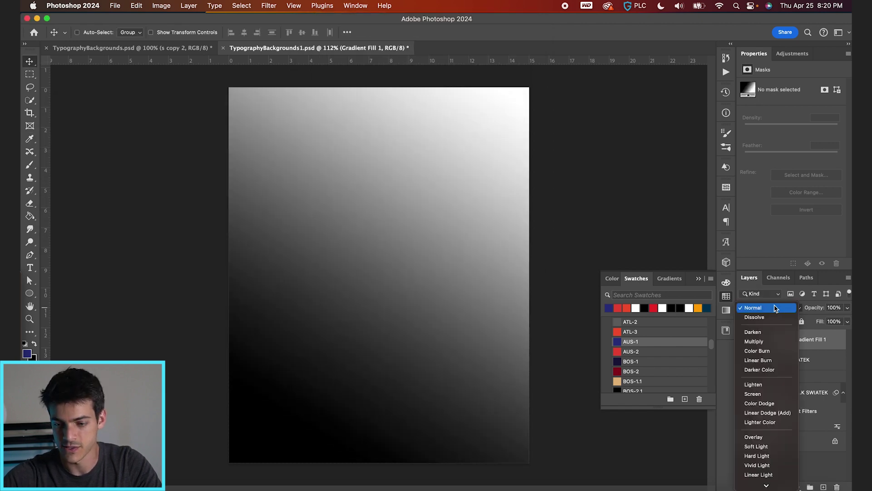
left_click(771, 436)
left_click_drag(813, 308, 781, 309)
scroll(404, 233, "down", 2)
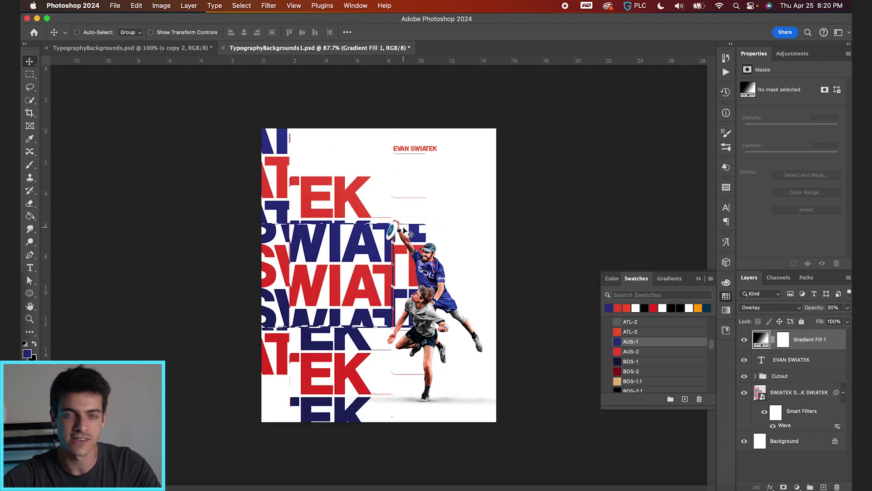
scroll(404, 233, "up", 2)
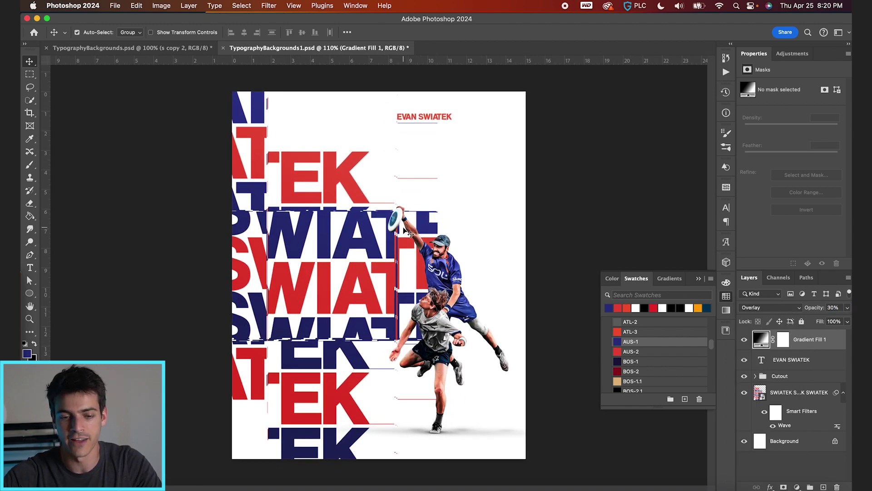
scroll(405, 231, "up", 1)
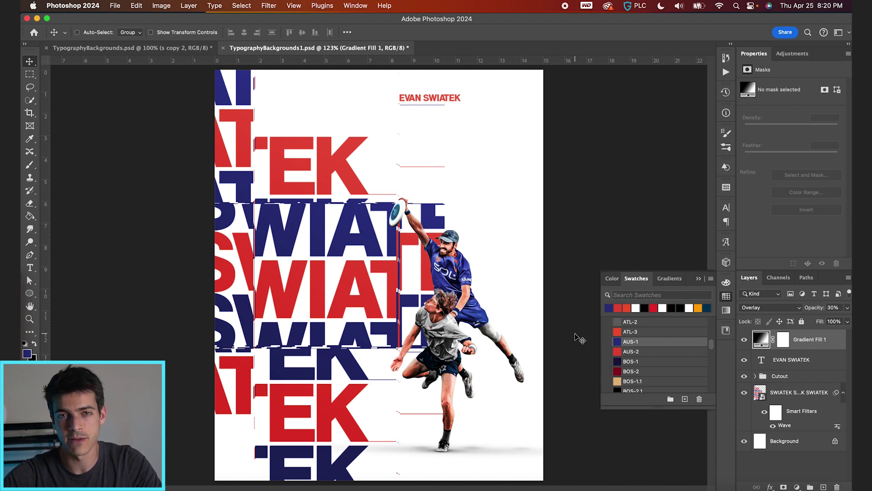
Step: Hide the SWIATEK typography and name, add a new layer, and draw a poster-wide text box
left_click(746, 393)
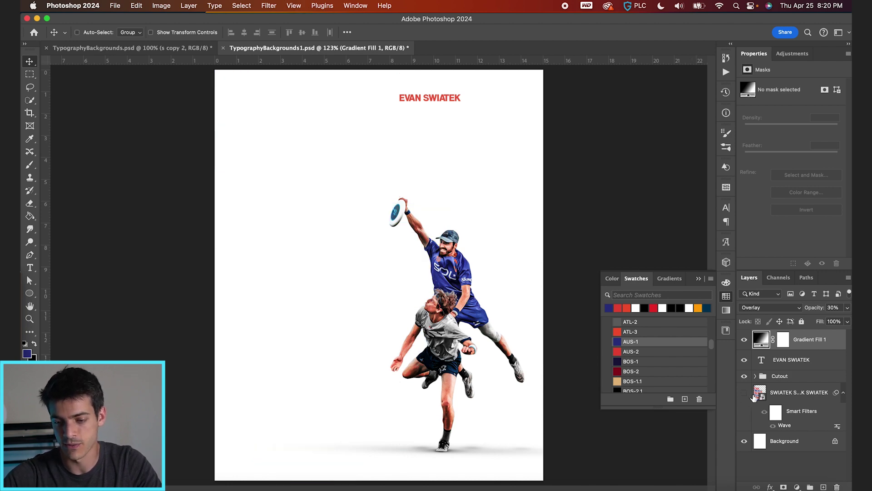
left_click(762, 395)
key("super+alt+shift+n")
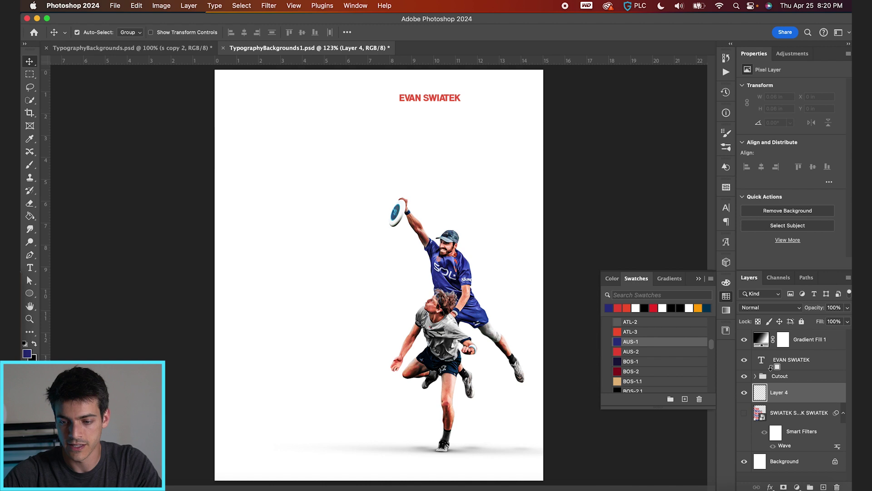
left_click(744, 359)
key("t")
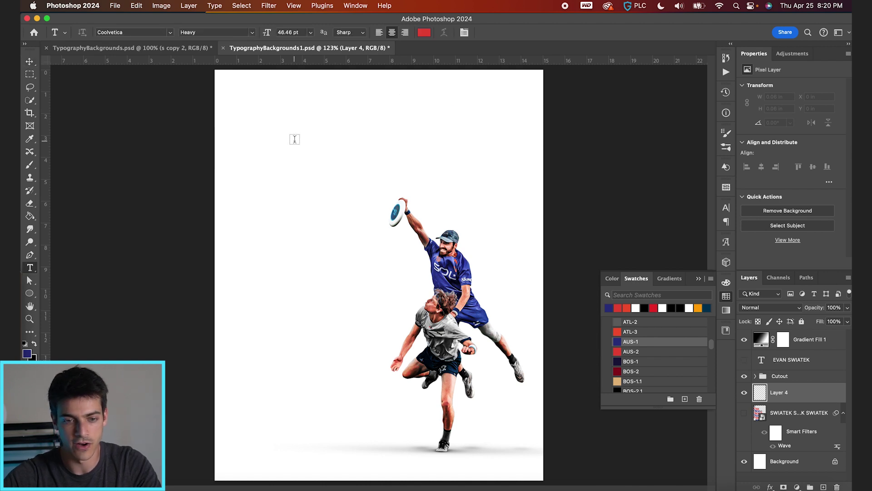
left_click_drag(225, 83, 537, 475)
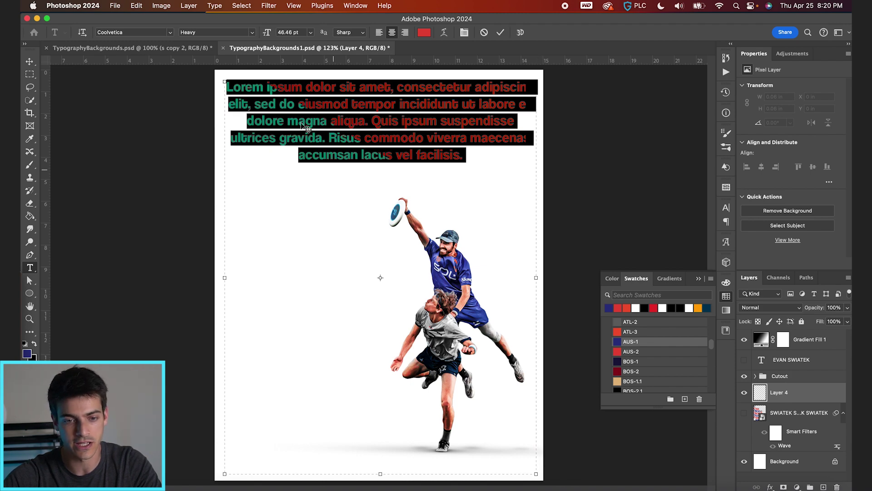
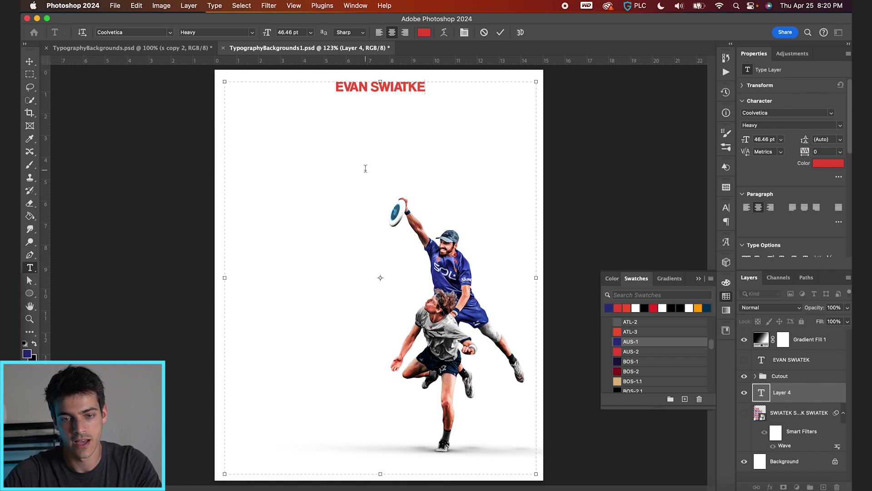
key("super+a")
key("Right")
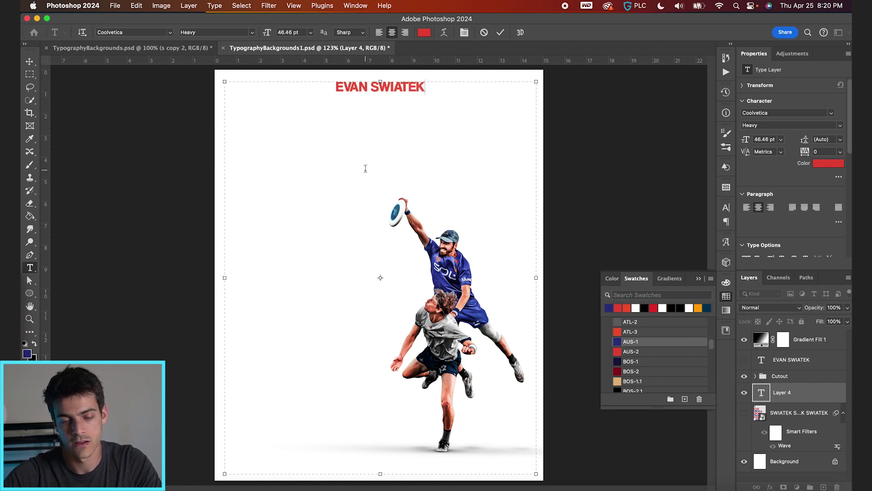
key("super+a")
key("super+c")
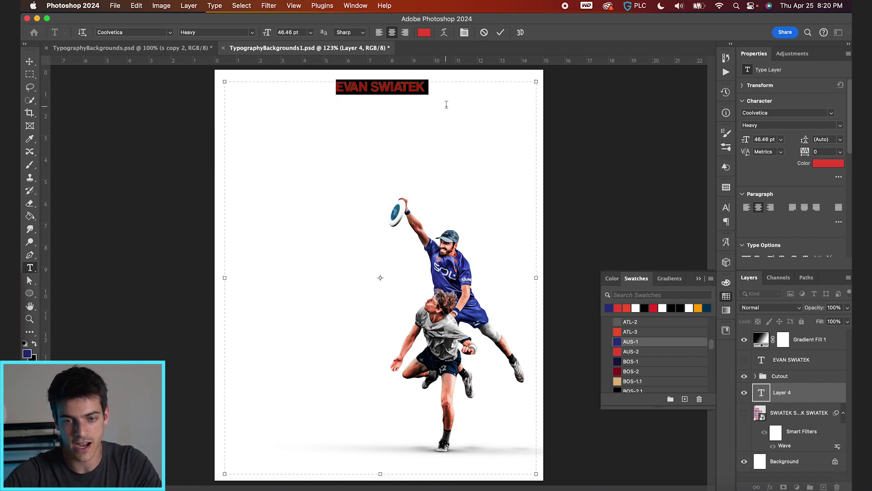
left_click(431, 110)
key("super+v")
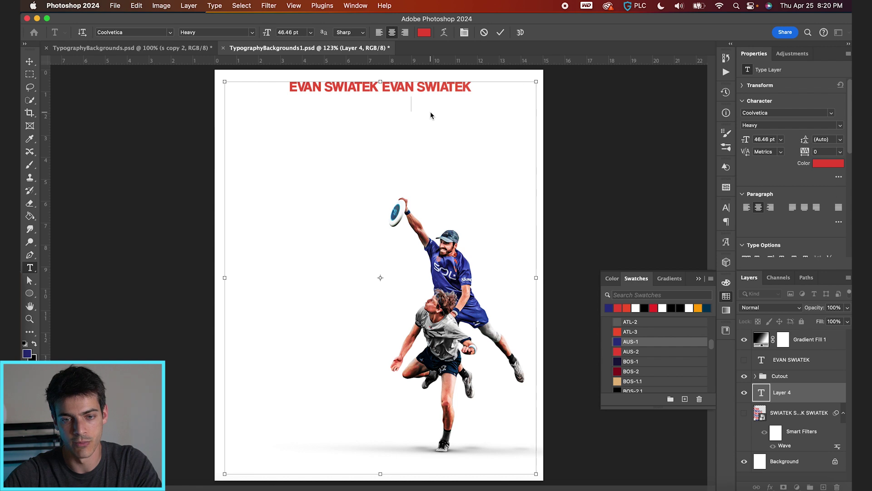
key("super+v")
key("super+v")
key("super+v")
key("super+v")
key("super+v")
key("super+v")
key("super+v")
key("super+v")
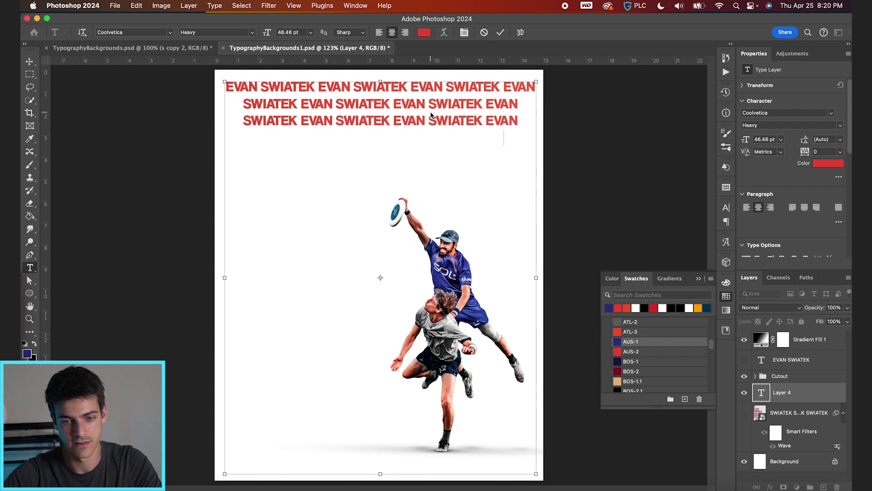
key("super+v")
key("super+v")
key("super+v")
key("super+v")
key("super+v")
key("super+v")
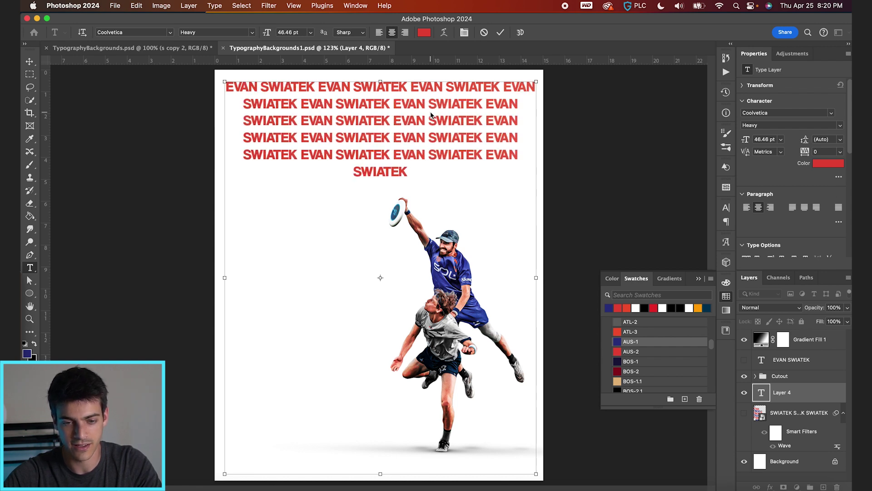
key("super+a")
key("super+c")
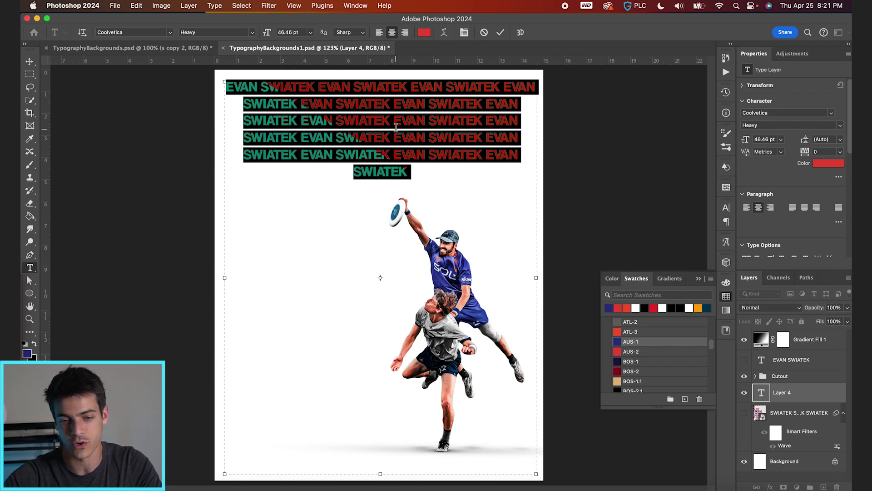
key("Right")
key("super+v")
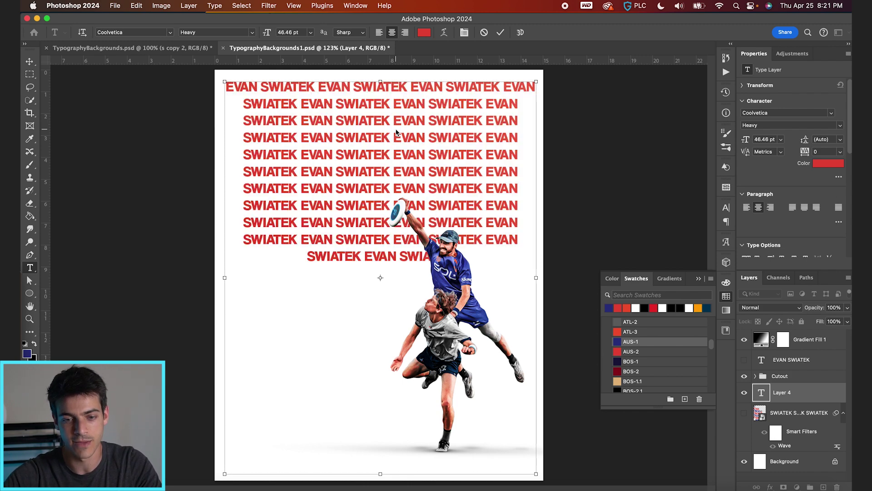
key("super+v")
key("super+v")
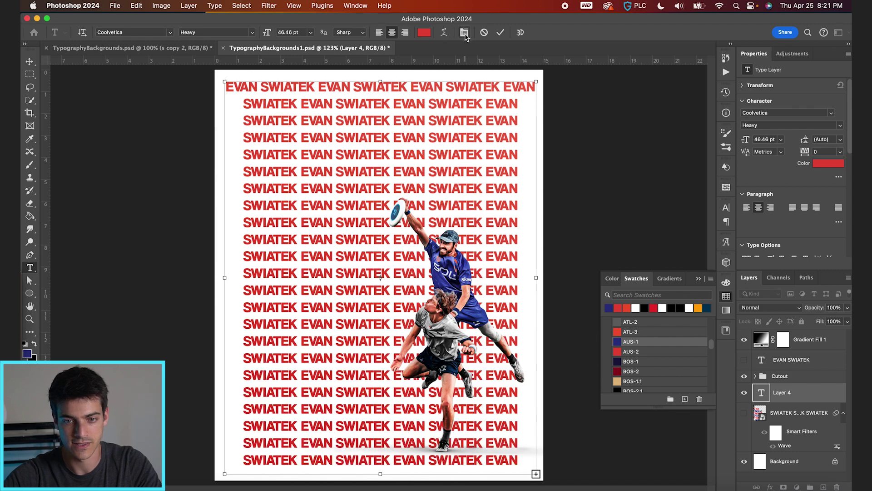
key("super+a")
left_click(464, 33)
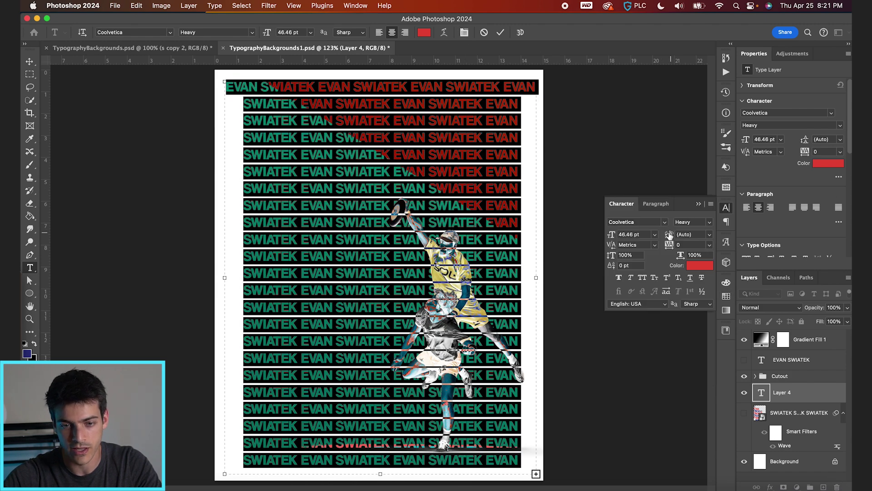
Step: Set the name text leading to 38 pt and widen the text box
left_click_drag(669, 235, 661, 234)
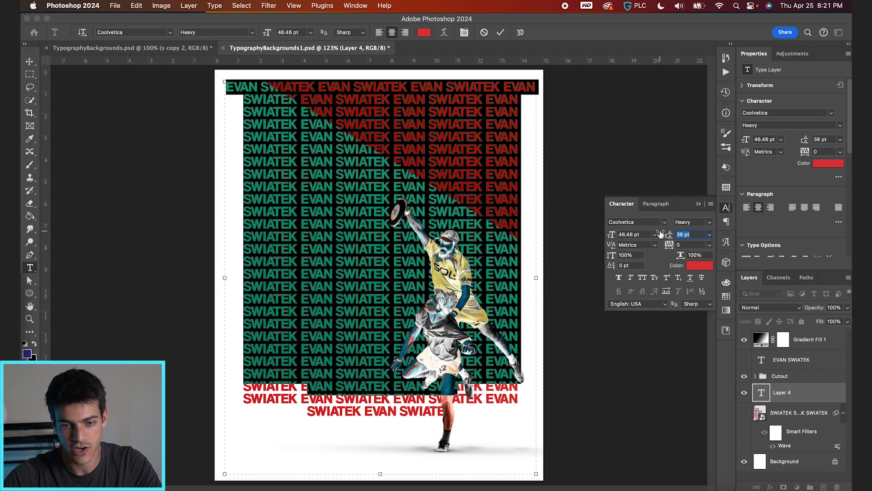
left_click_drag(537, 277, 566, 274)
key("super+Return")
Step: Scale the name text layer up about 128% and move it down to bleed off the edges
key("super+t")
left_click_drag(251, 439, 187, 472)
left_click_drag(371, 187, 368, 244)
key("Return")
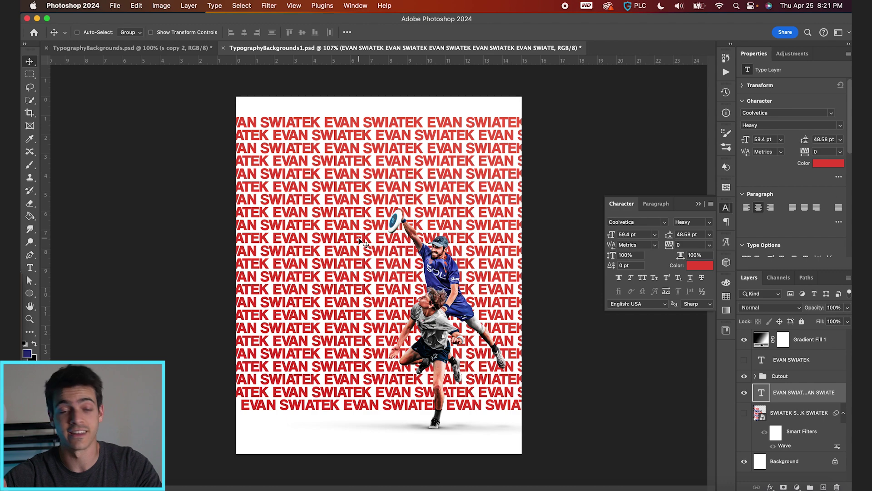
key("super+equal")
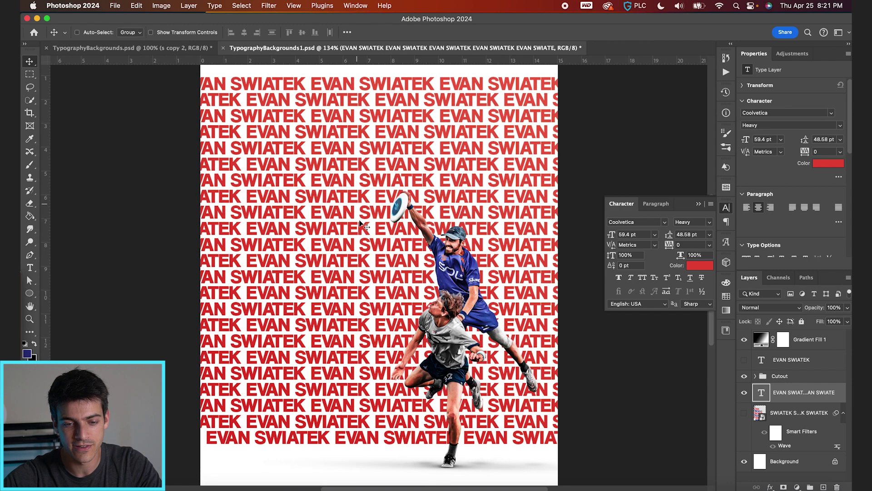
Step: Colour one EVAN near the top and one lower SWIATEK navy with the AUS-1 swatch
key("t")
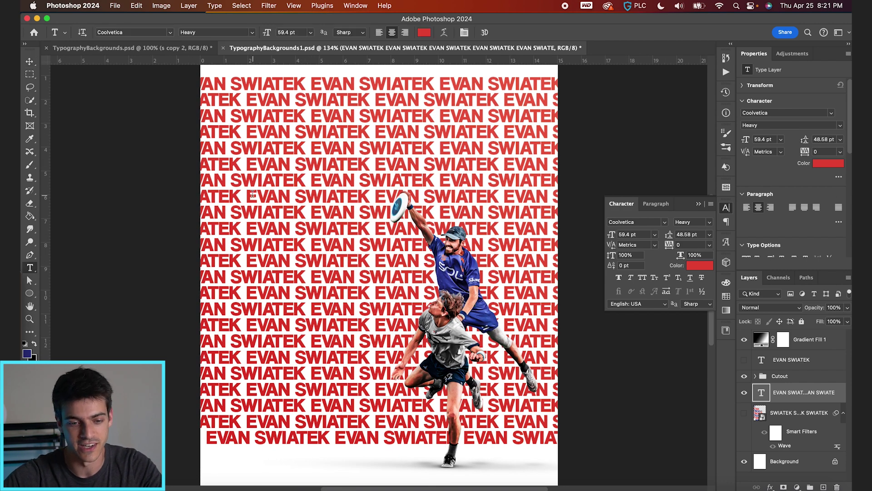
double_click(250, 162)
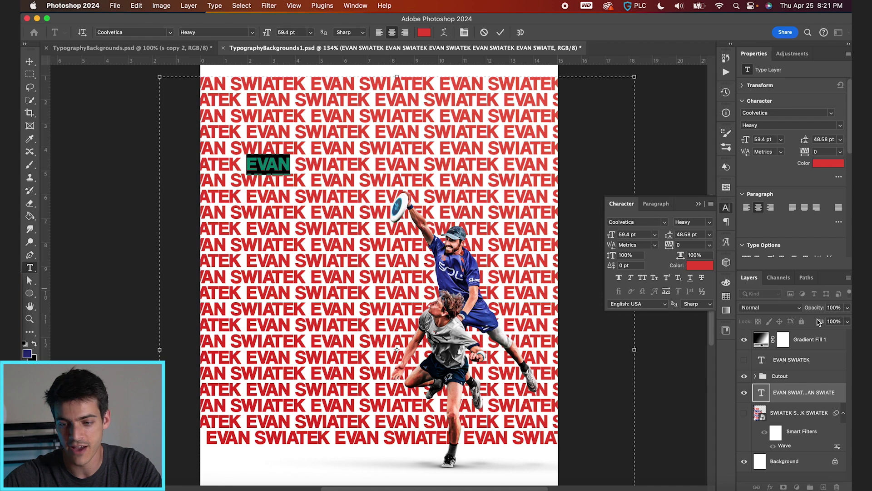
left_click(726, 295)
left_click(618, 341)
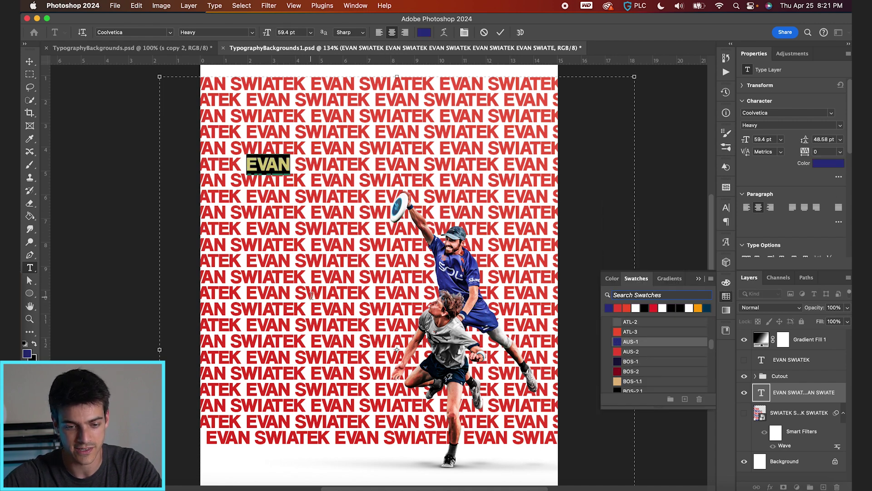
left_click_drag(300, 356, 367, 355)
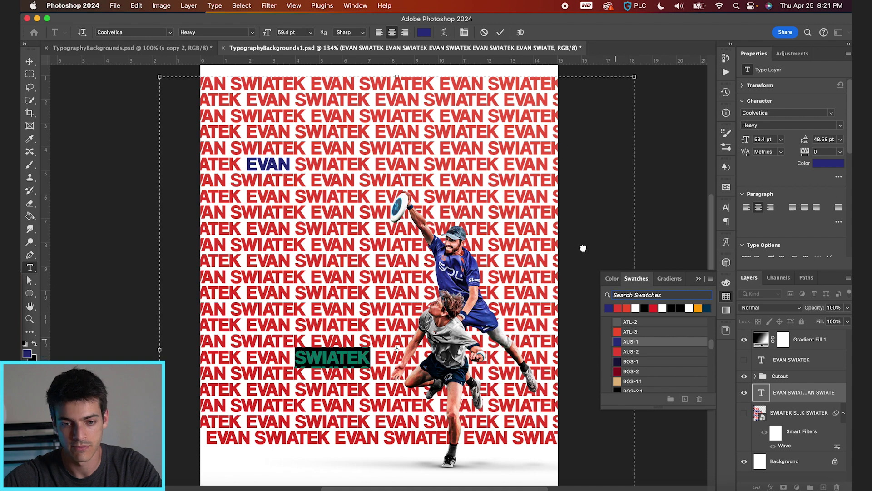
left_click(500, 32)
scroll(443, 221, "down", 1)
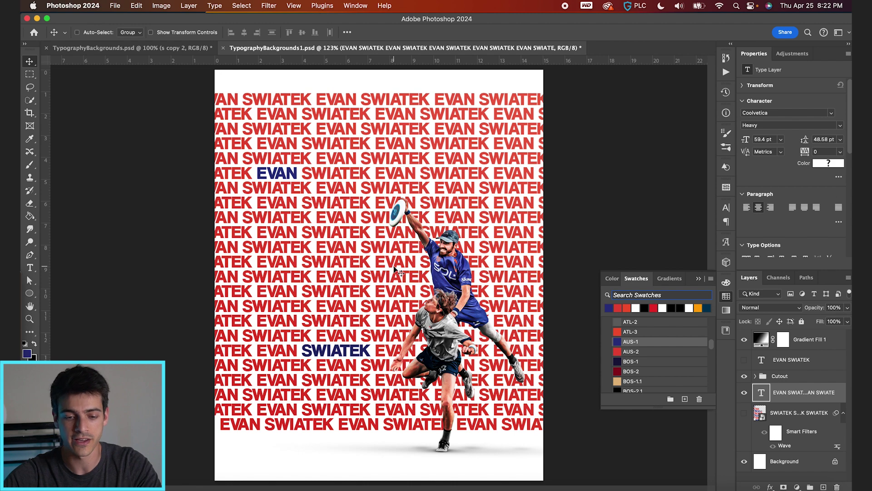
key("t")
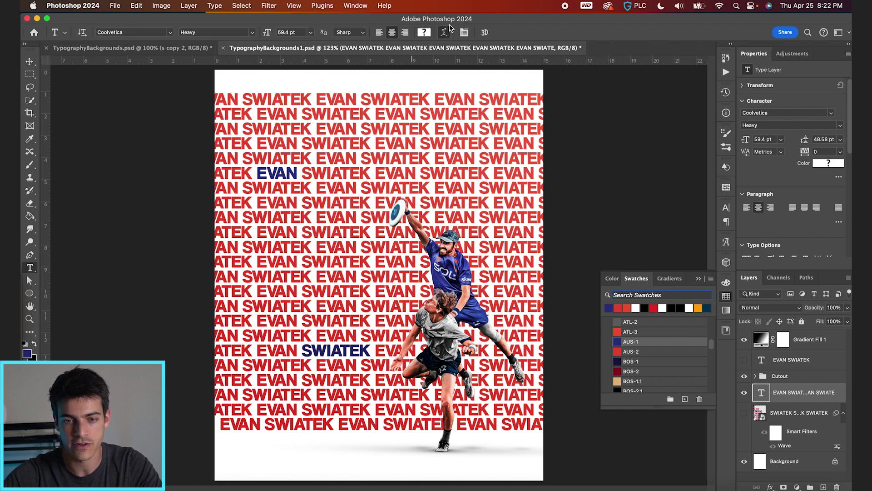
Step: Warp the repeated name text with the Flag style at a -18% bend
left_click(444, 32)
left_click(599, 255)
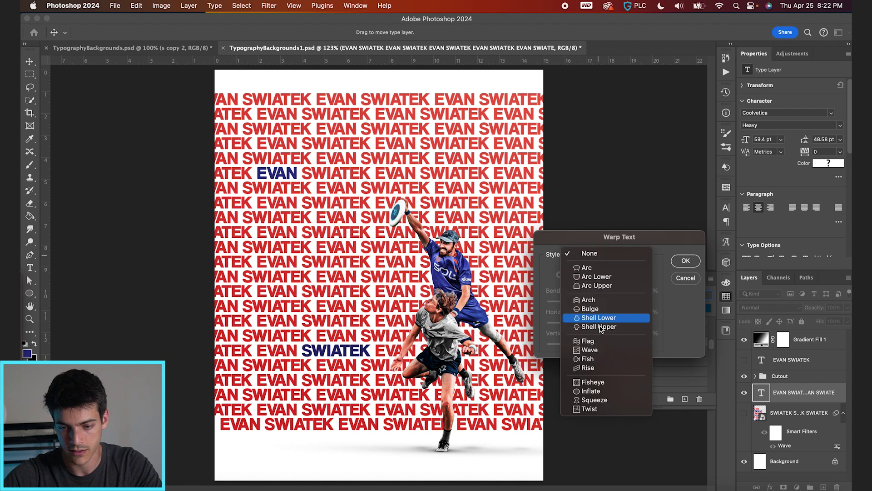
left_click(598, 341)
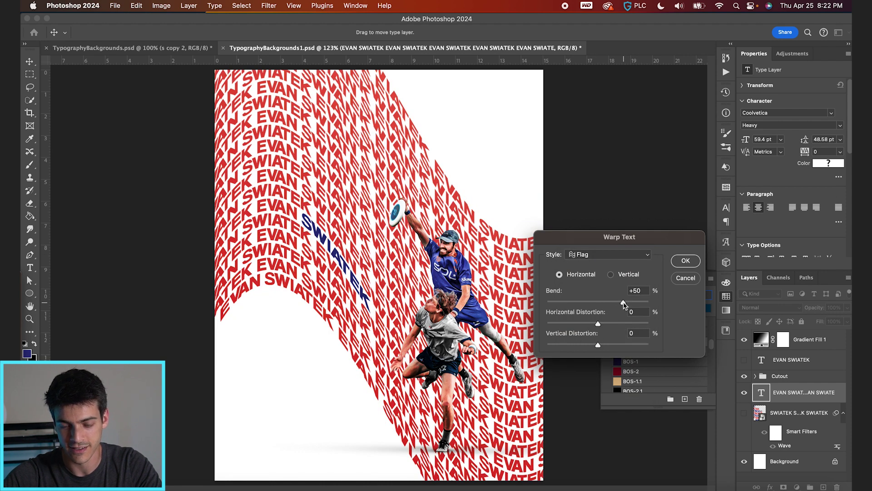
left_click_drag(623, 304, 615, 305)
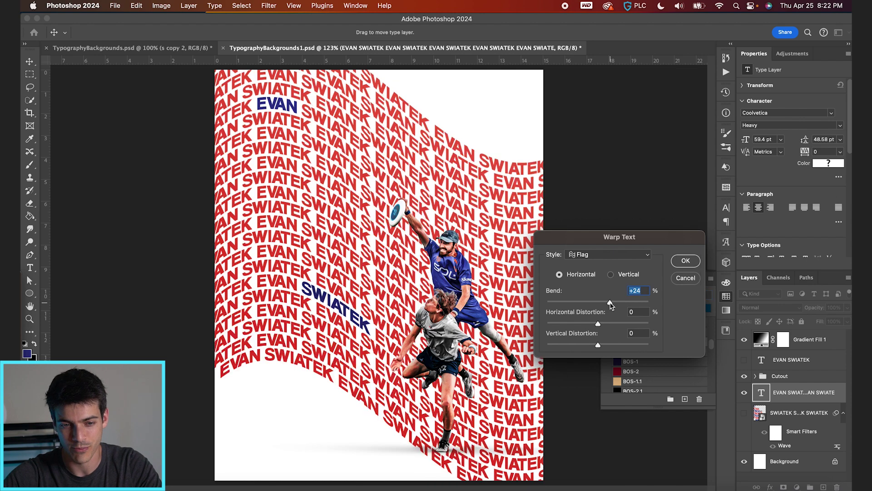
left_click_drag(610, 304, 589, 303)
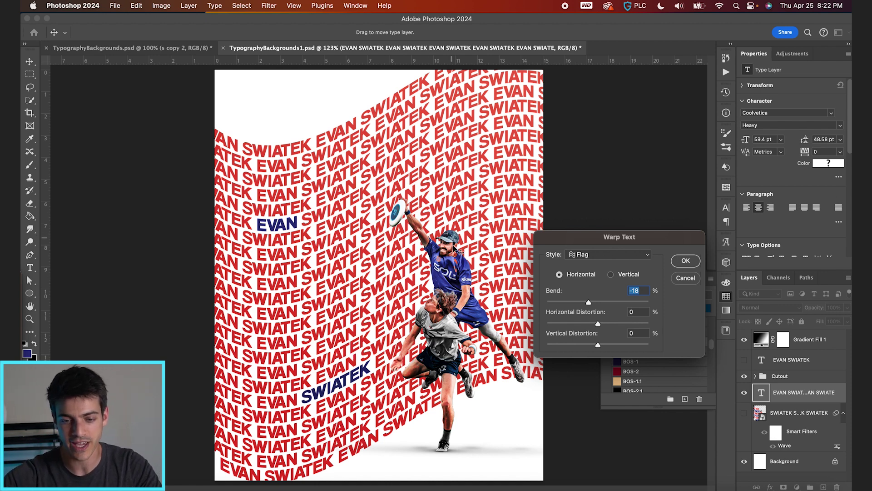
key("Return")
left_click(745, 413)
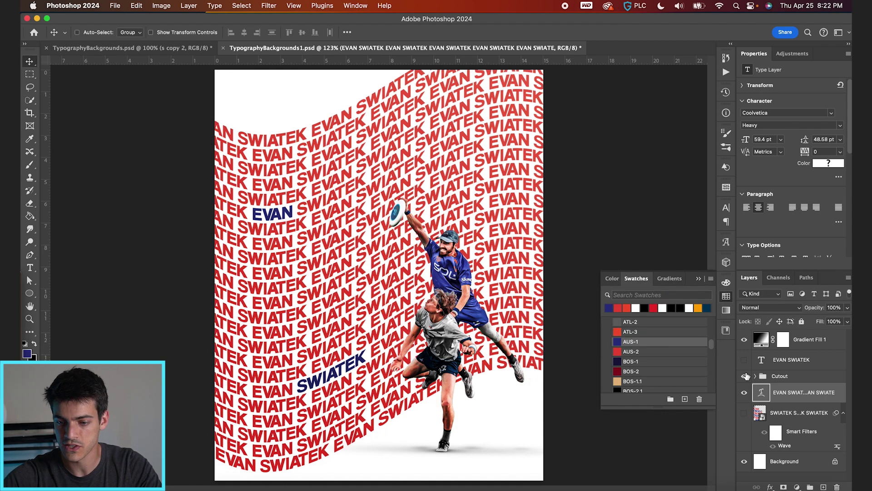
left_click(769, 361)
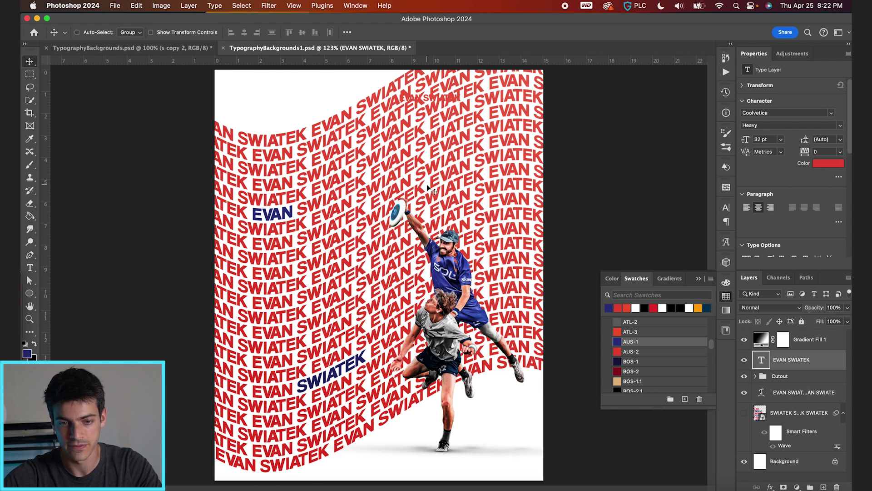
left_click_drag(472, 240, 313, 238)
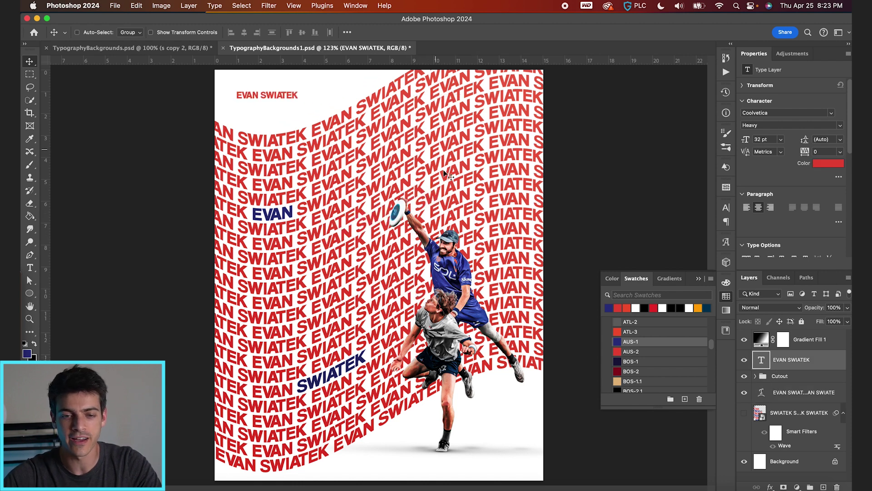
left_click(762, 394)
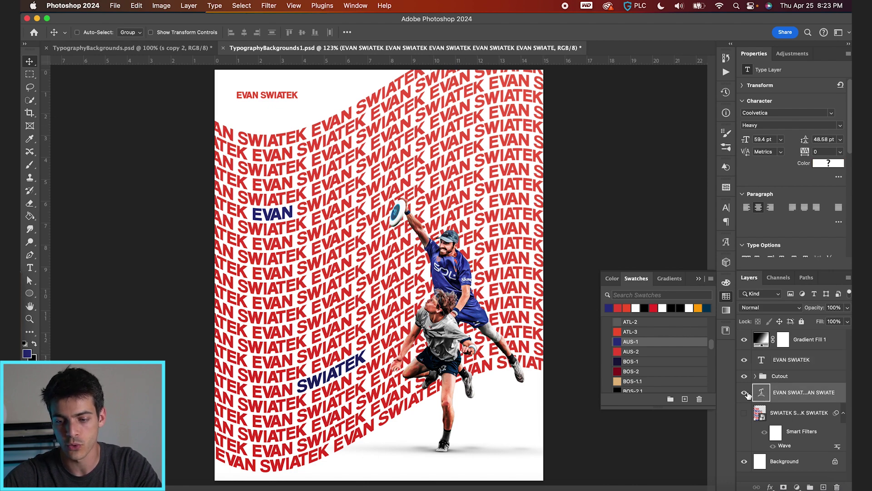
left_click(745, 392)
left_click(745, 393)
Step: Convert the wave text for Smart Filters and start a Field Blur on it
left_click(269, 6)
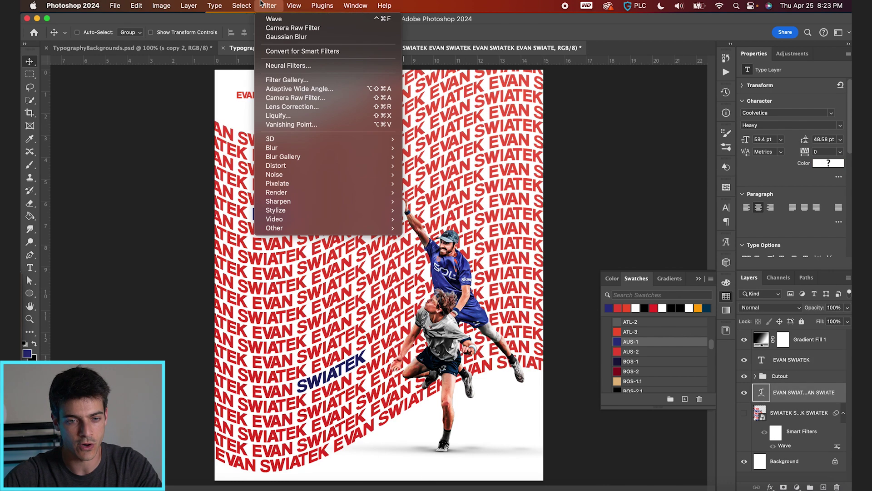
left_click(291, 51)
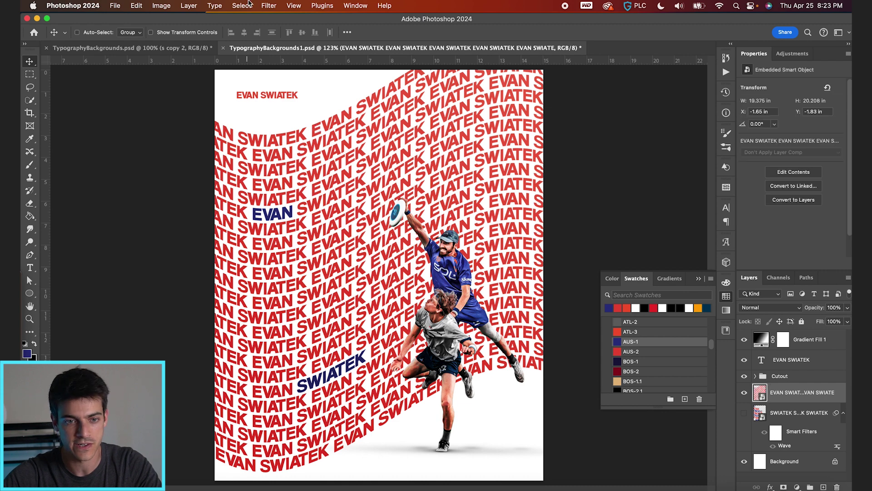
left_click(268, 5)
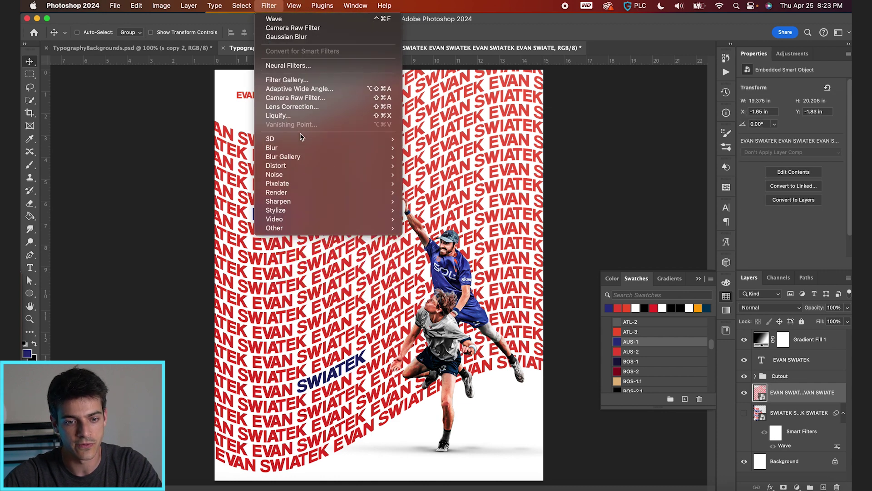
mouse_move(300, 157)
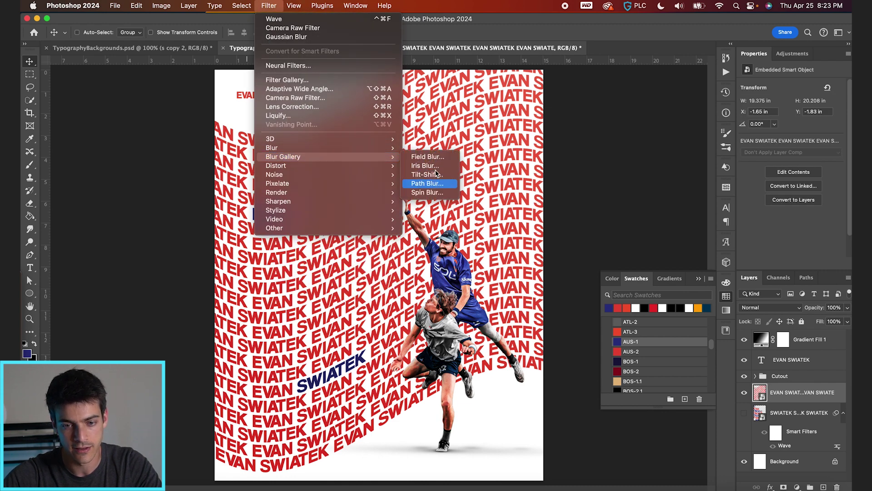
left_click(435, 158)
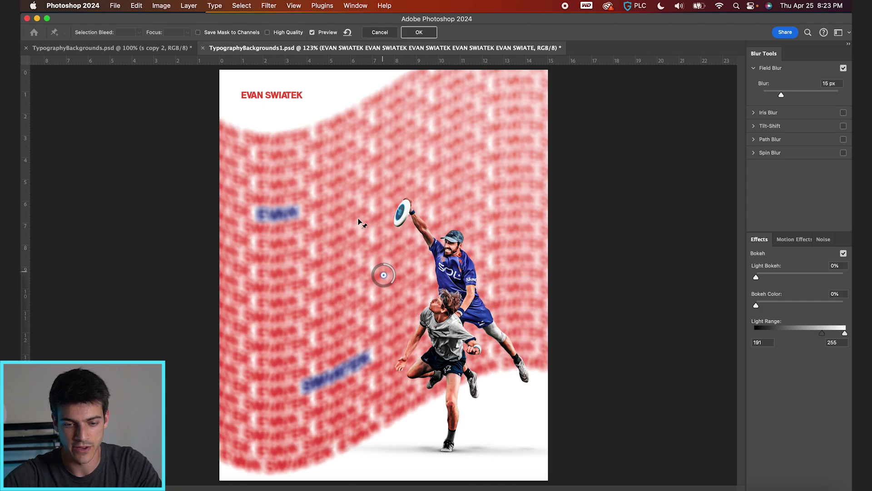
Step: Add Field Blur pins at the top right, left, lower left and beside the players, sharpening the last
left_click(478, 125)
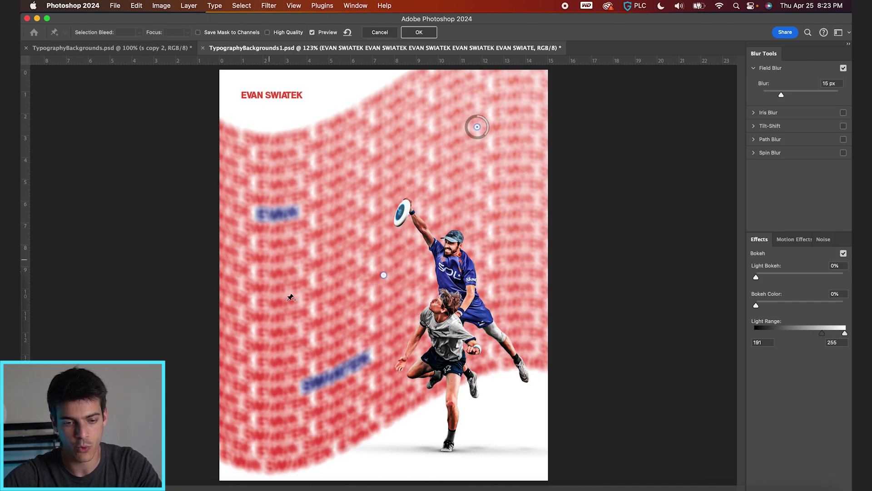
left_click(269, 260)
left_click(290, 413)
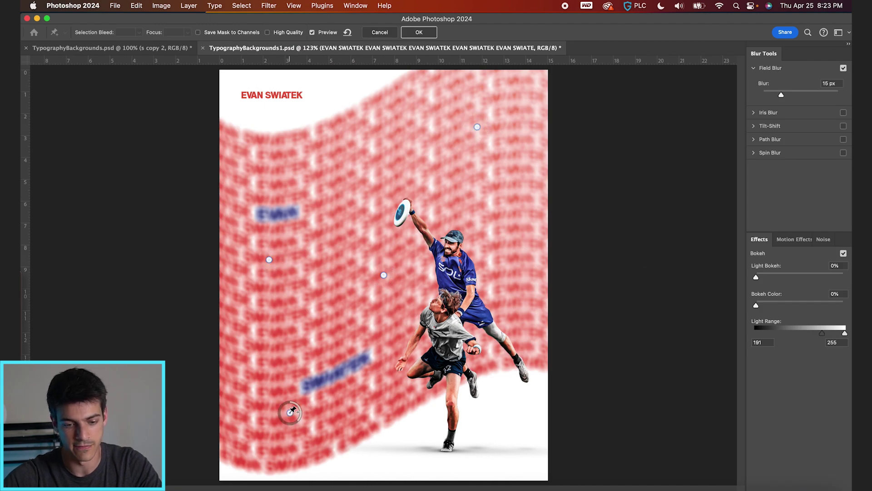
left_click(531, 321)
left_click_drag(542, 329, 536, 278)
Step: Reduce the top pin to 9 px, sharpen the centre pin, and shift the lower-left pin
left_click(477, 126)
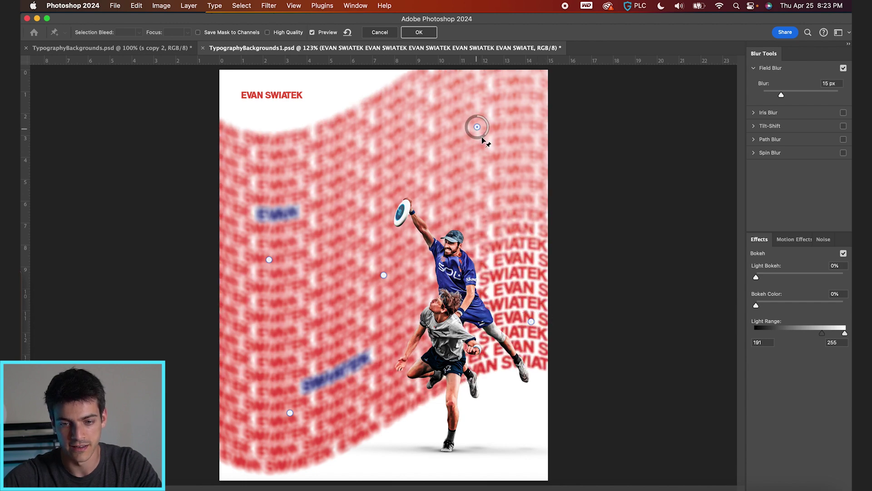
left_click_drag(483, 138, 494, 124)
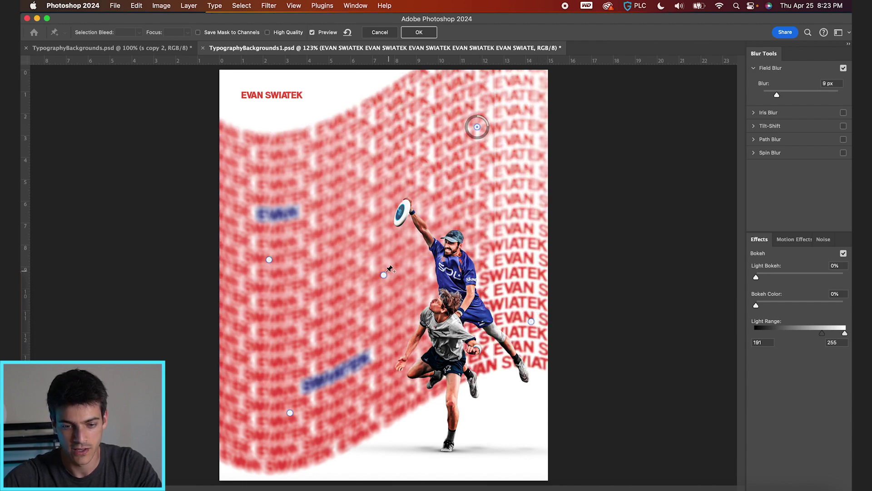
left_click(384, 275)
left_click_drag(392, 285, 396, 279)
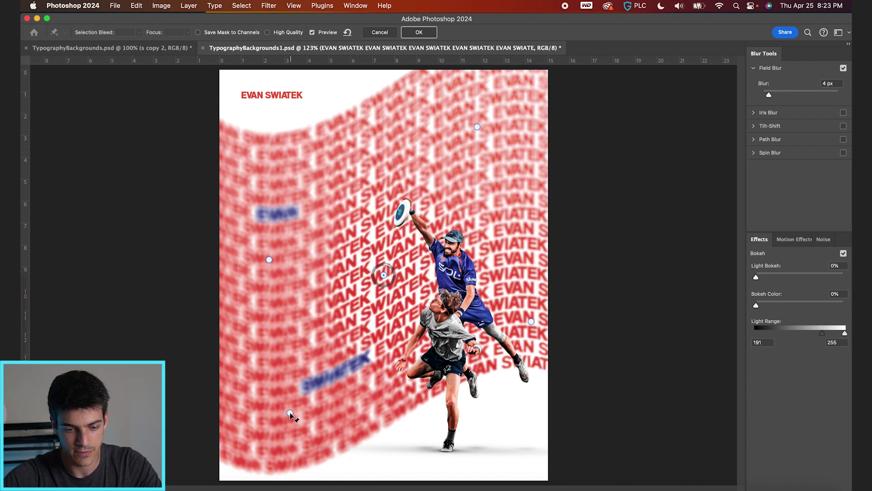
left_click_drag(297, 422, 315, 385)
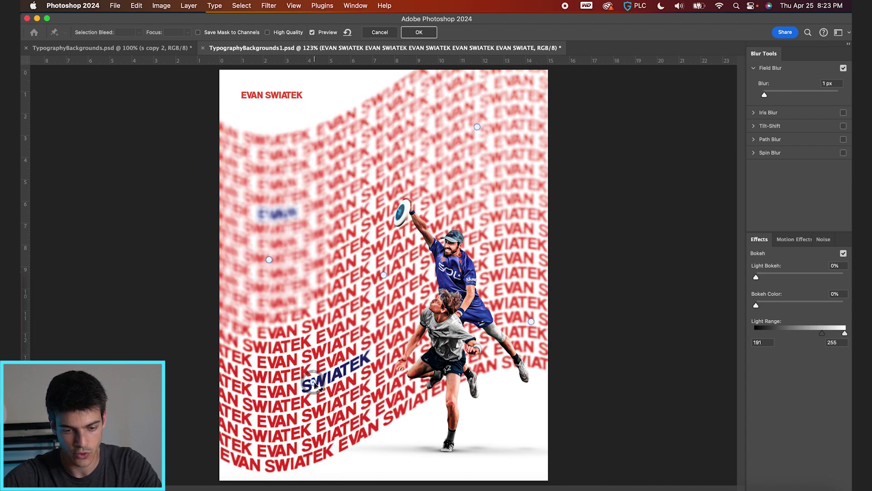
Step: Add a bottom-left pin and a 2 px pin near the left text, then apply the blur
left_click(251, 439)
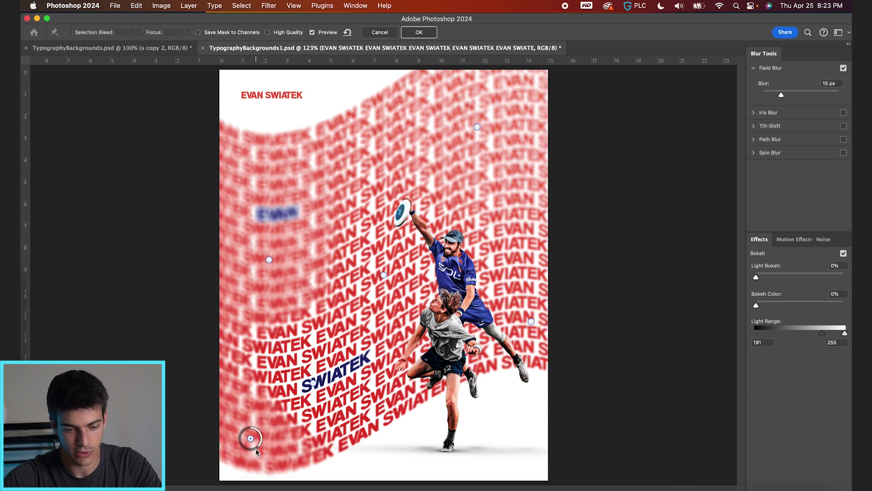
left_click_drag(258, 450, 248, 449)
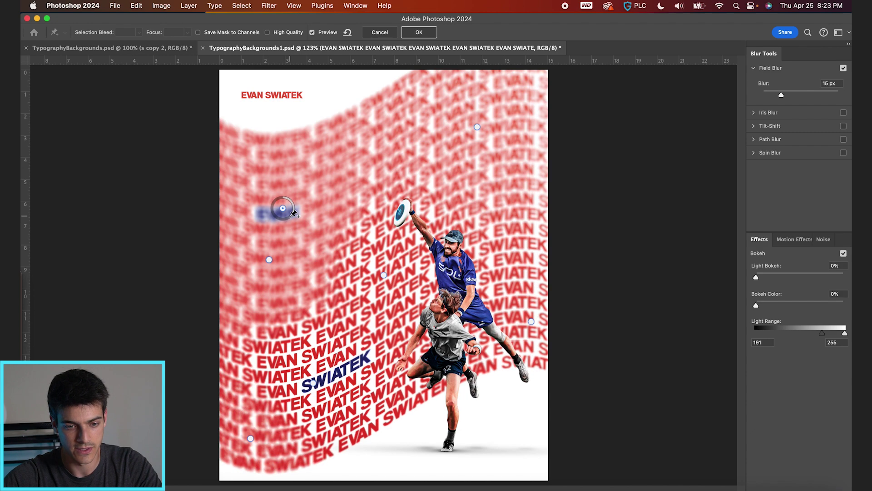
left_click(283, 208)
left_click_drag(292, 219, 290, 192)
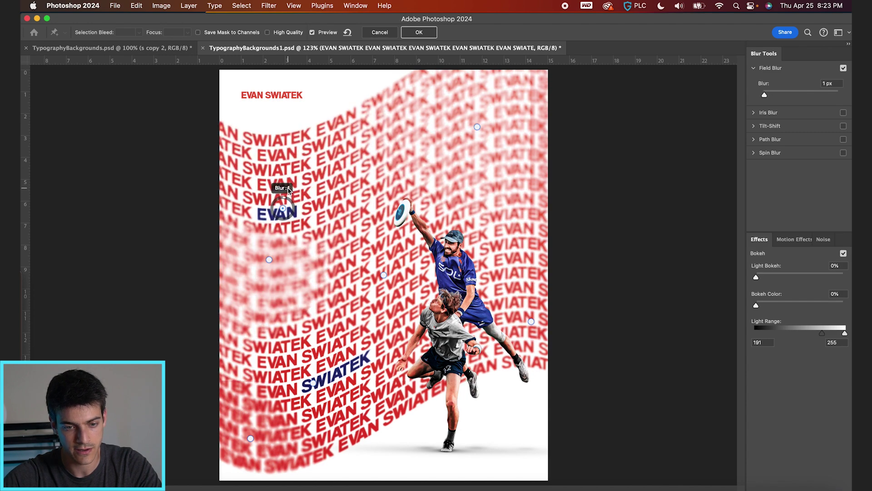
key("Return")
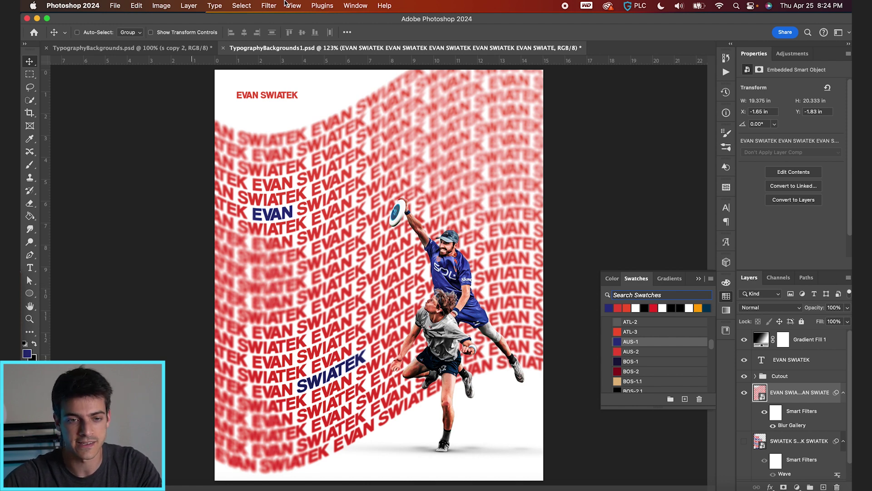
Step: Apply a Zoom-method Radial Blur to the name background
left_click(269, 5)
mouse_move(307, 157)
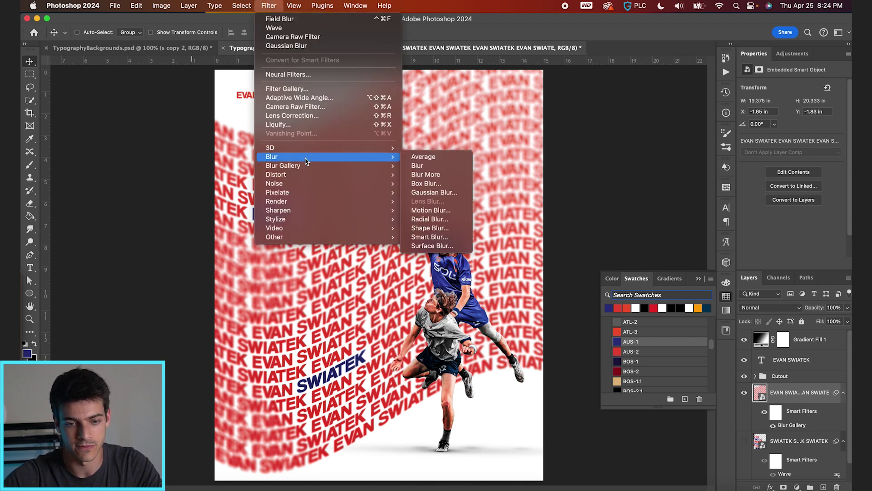
left_click(433, 220)
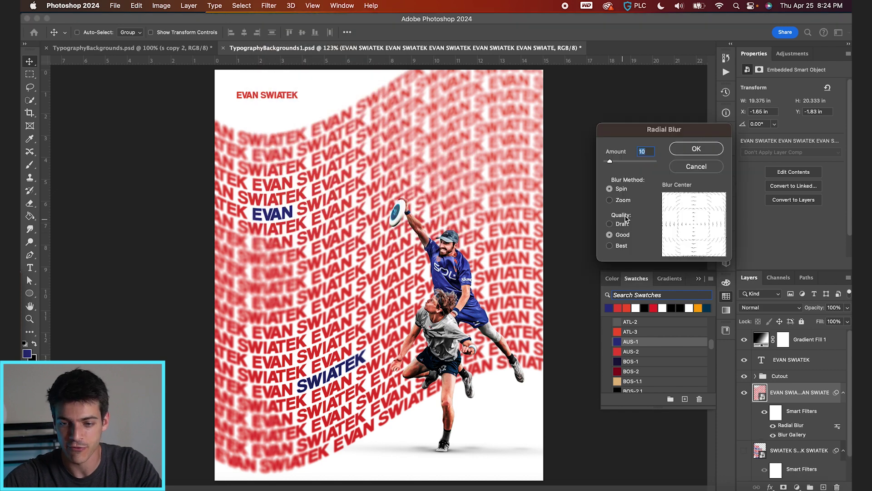
left_click(623, 200)
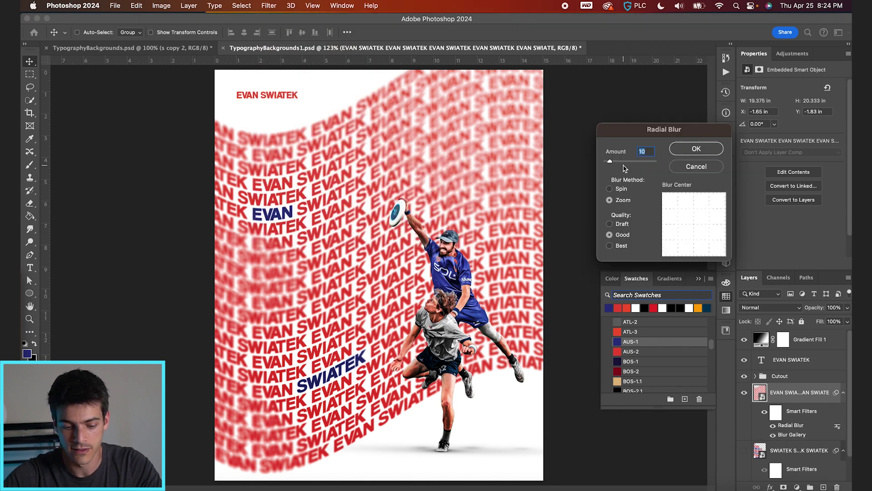
key("Return")
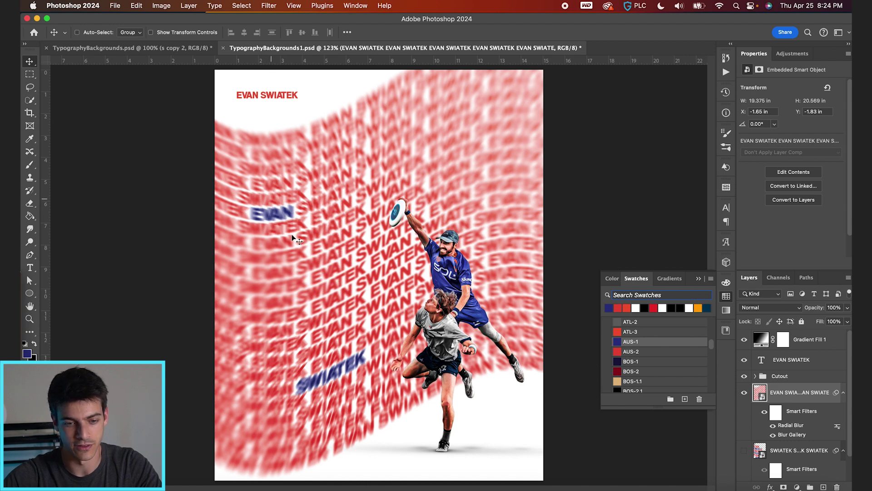
left_click(777, 414)
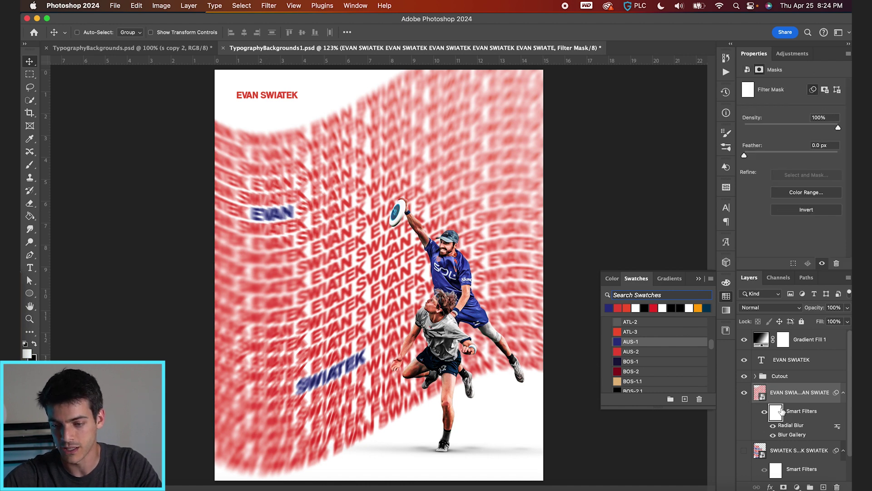
key("b")
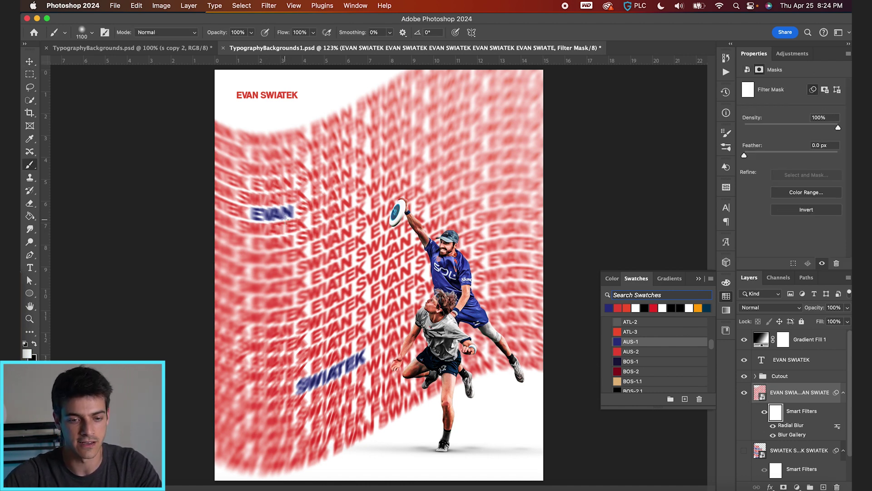
key("bracketleft")
key("bracketleft")
key("bracketleft")
key("bracketleft")
key("bracketleft")
key("bracketleft")
key("bracketleft")
key("bracketleft")
key("bracketleft")
key("bracketleft")
key("bracketleft")
key("bracketleft")
key("bracketleft")
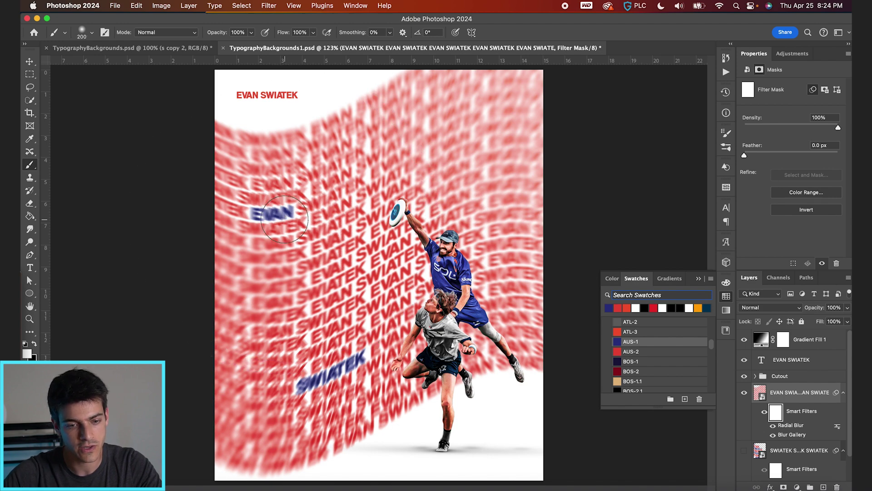
scroll(284, 219, "up", 3)
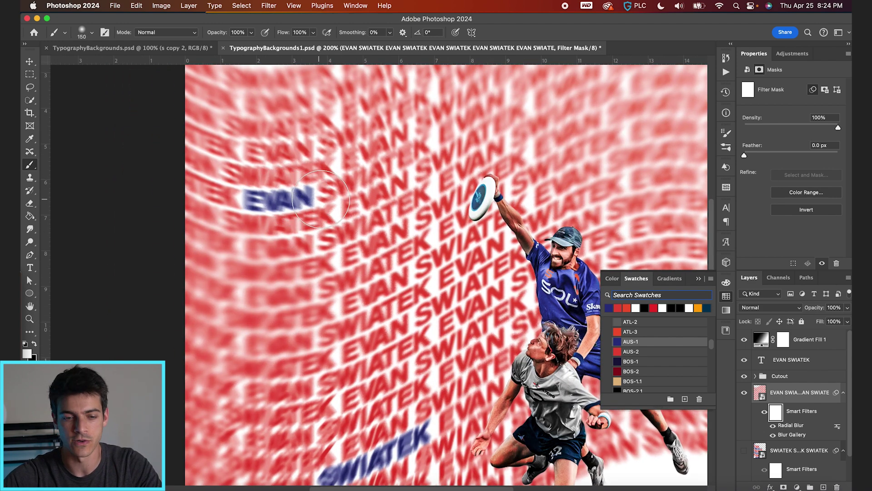
key("x")
mouse_move(280, 202)
left_mouse_down()
mouse_move(309, 191)
mouse_move(254, 200)
left_mouse_up()
scroll(417, 329, "down", 3)
mouse_move(412, 334)
left_mouse_down()
mouse_move(313, 409)
mouse_move(328, 382)
mouse_move(363, 382)
left_mouse_up()
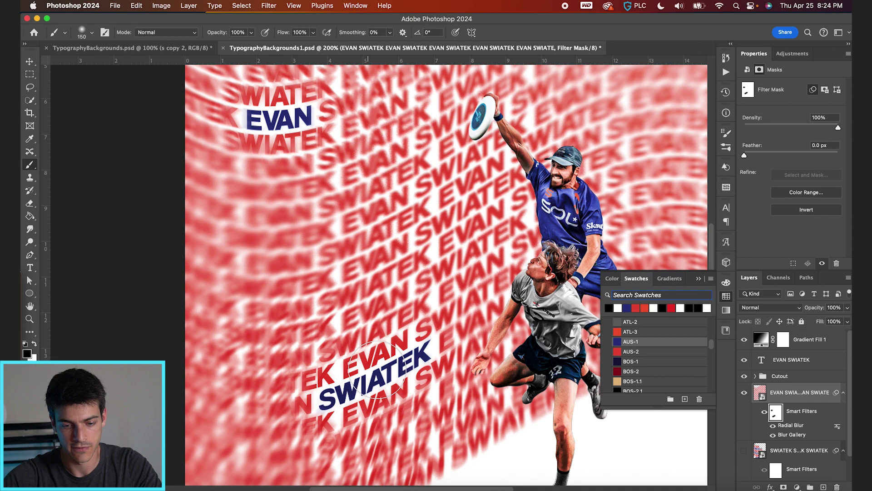
scroll(384, 366, "down", 3)
scroll(383, 366, "down", 2)
key("v")
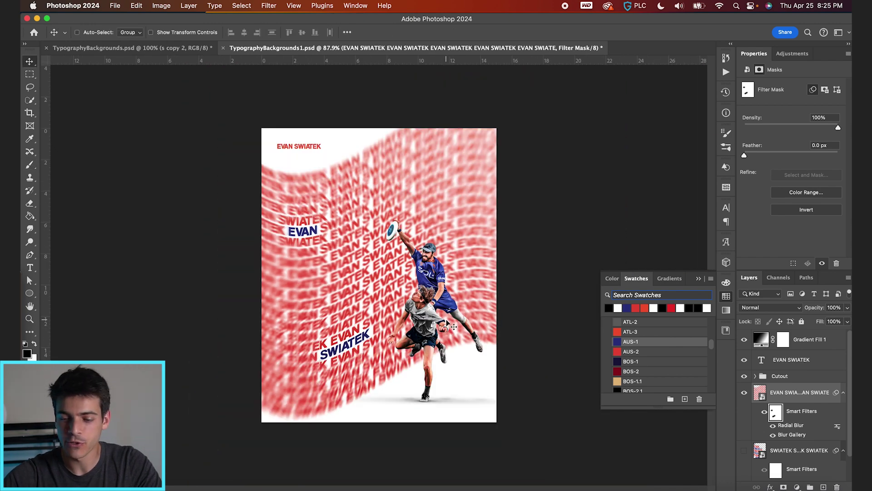
Step: Hide the blurred name background and move the Cutout players to the left
left_click(745, 392)
left_click(439, 255)
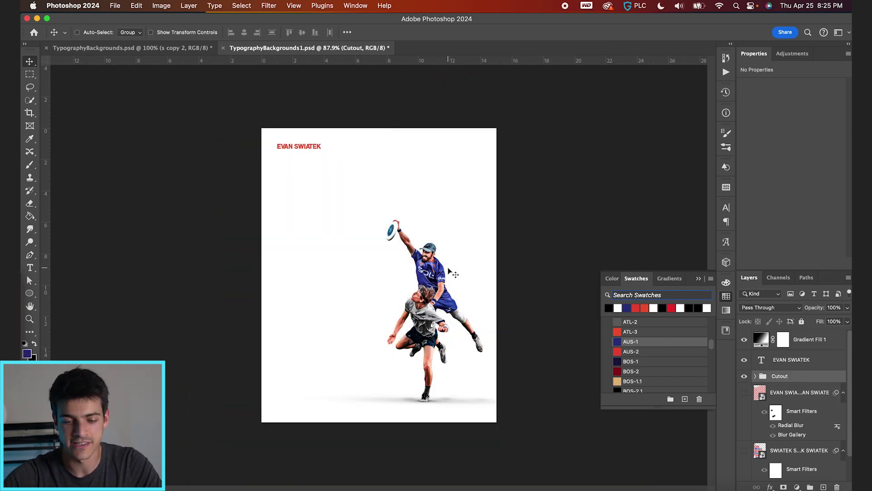
left_click_drag(448, 271, 405, 256)
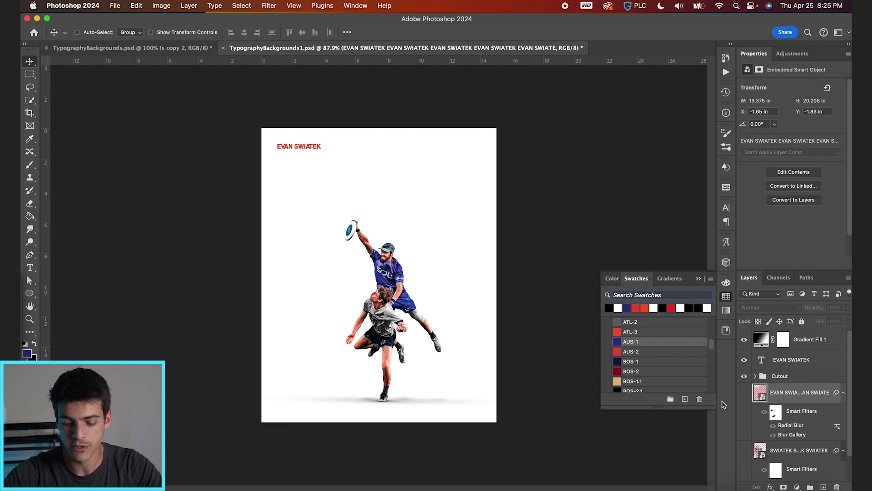
Step: Add a new type layer reading '5' above the players and enlarge it hugely
key("super+shift+alt+n")
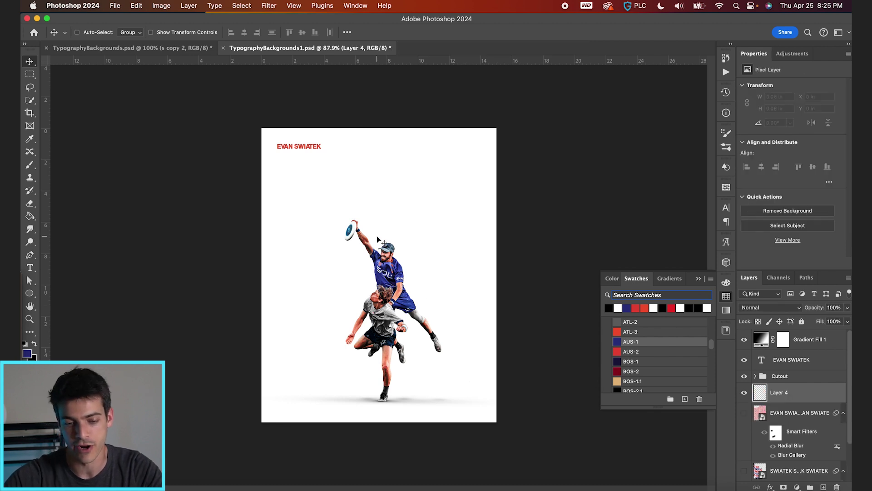
scroll(378, 236, "up", 2)
key("t")
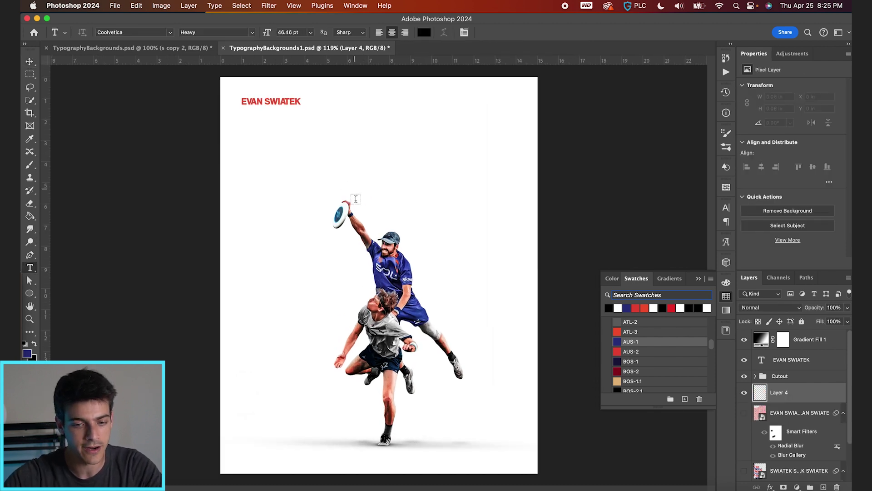
left_click(355, 205)
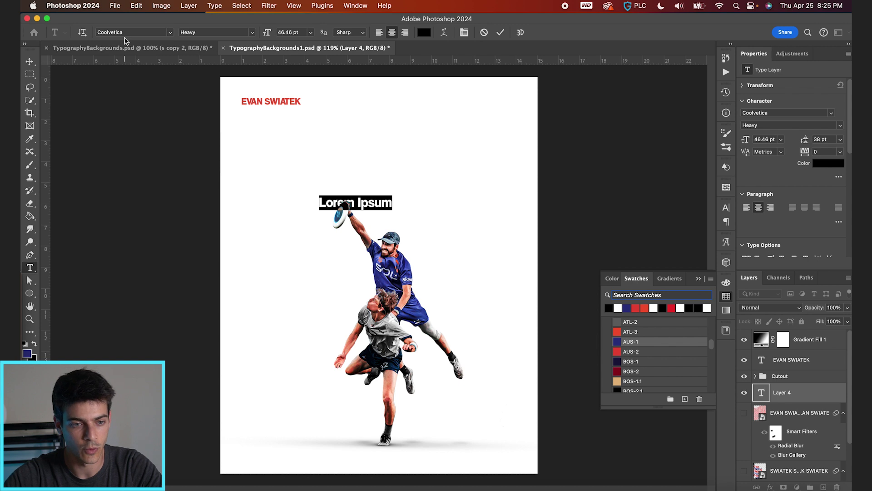
left_click(145, 30)
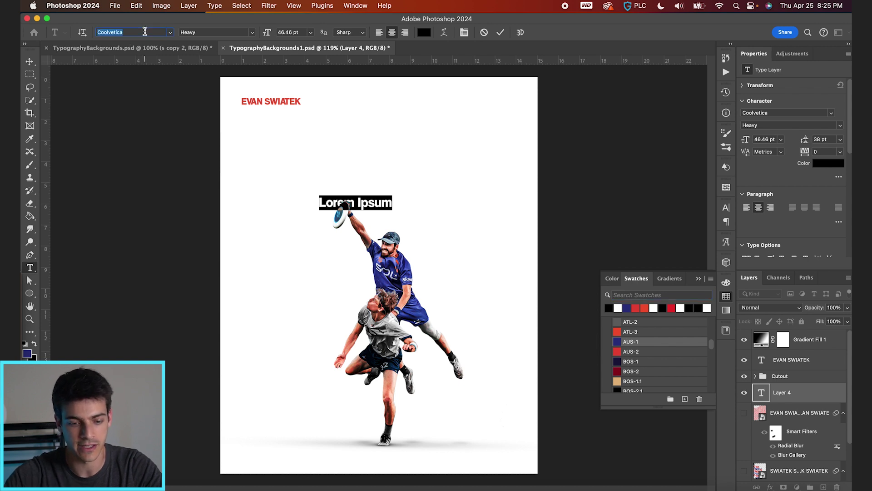
key("Return")
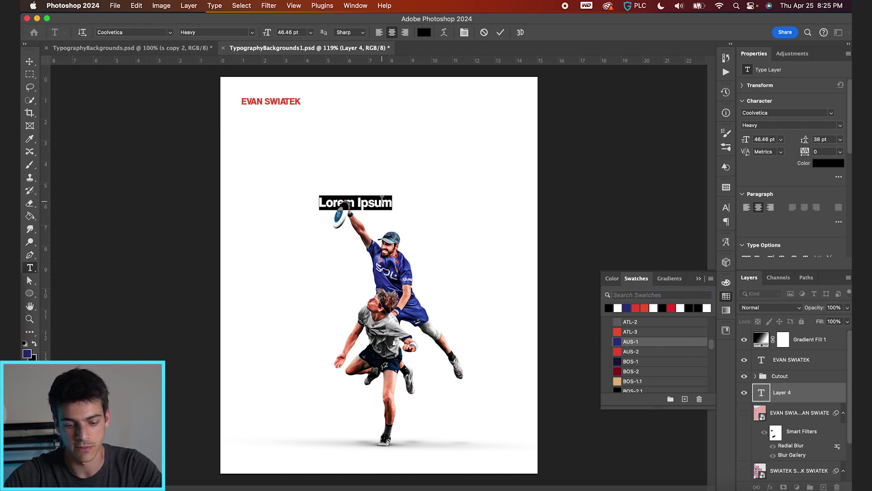
type("5")
left_click_drag(360, 197, 449, 111)
key("Escape")
Step: Set the 5 to Allison Script, move it behind the players, and colour it AUS-1 dark blue
left_click(172, 33)
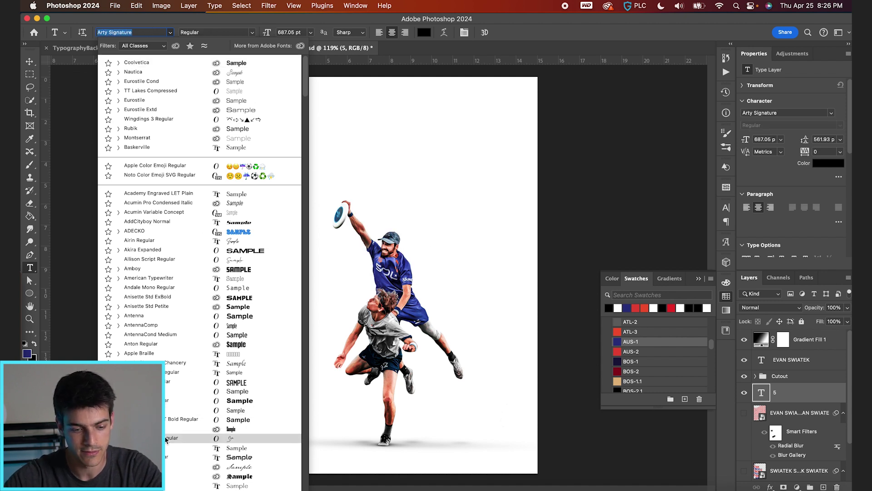
left_click(397, 262)
left_click(132, 33)
type("allis")
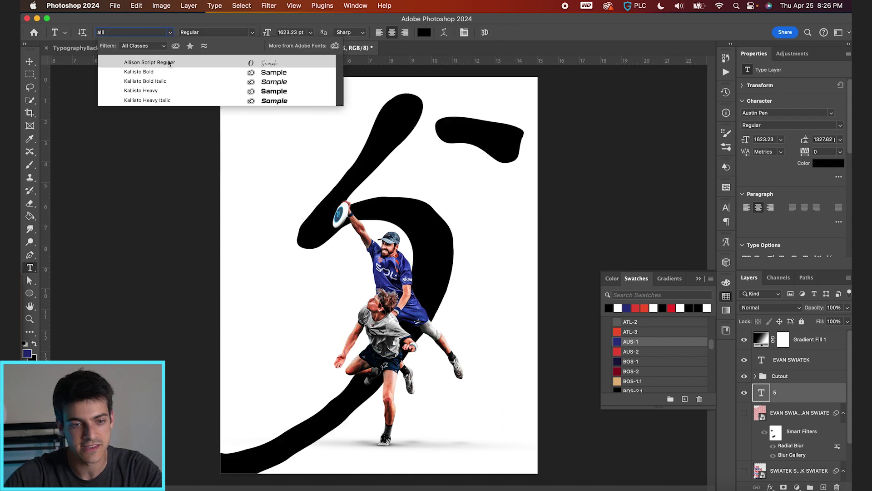
left_click(170, 66)
key("v")
left_click_drag(426, 203, 419, 254)
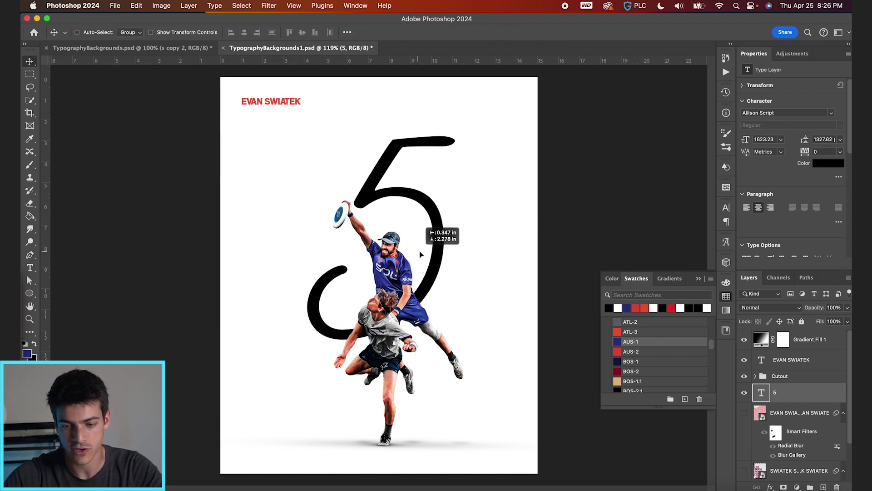
left_click(618, 340)
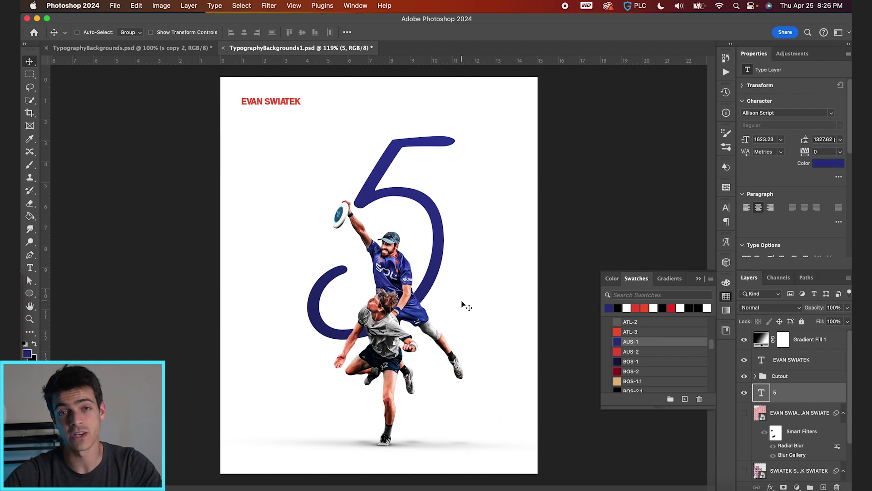
Step: Duplicate the 5, scale the copy far beyond the page, and place its curve along the right edge
key("super+j")
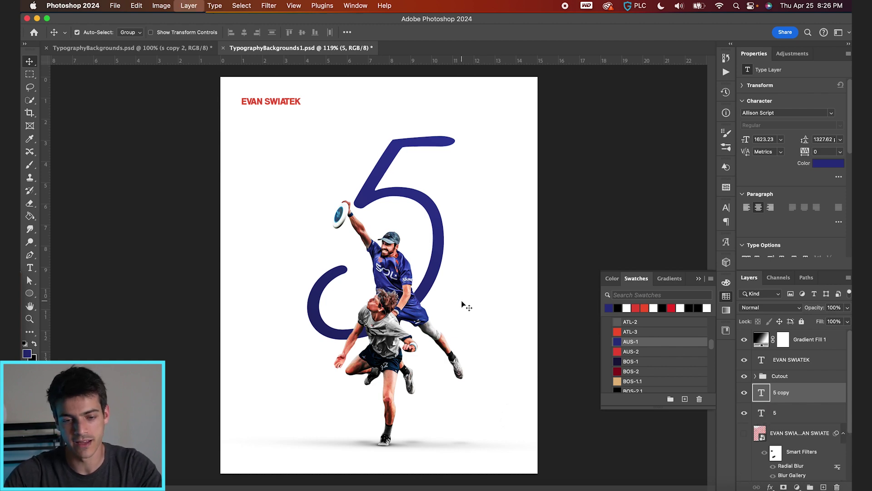
key("super+t")
key("super+0")
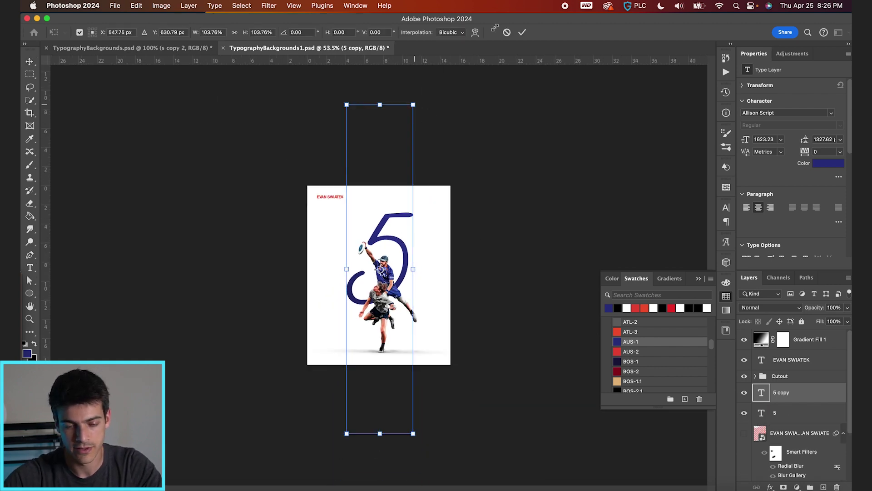
left_click_drag(413, 110, 689, 4)
key("super+0")
key("Return")
key("super+0")
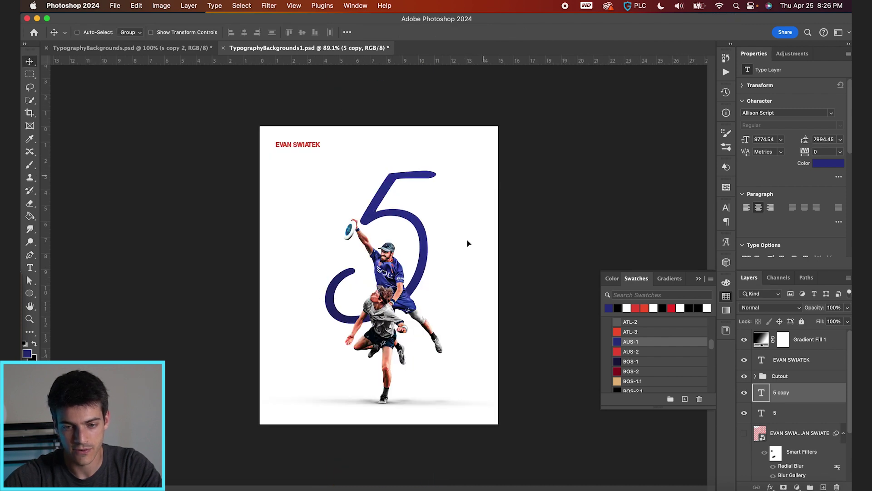
left_click_drag(454, 259, 513, 331)
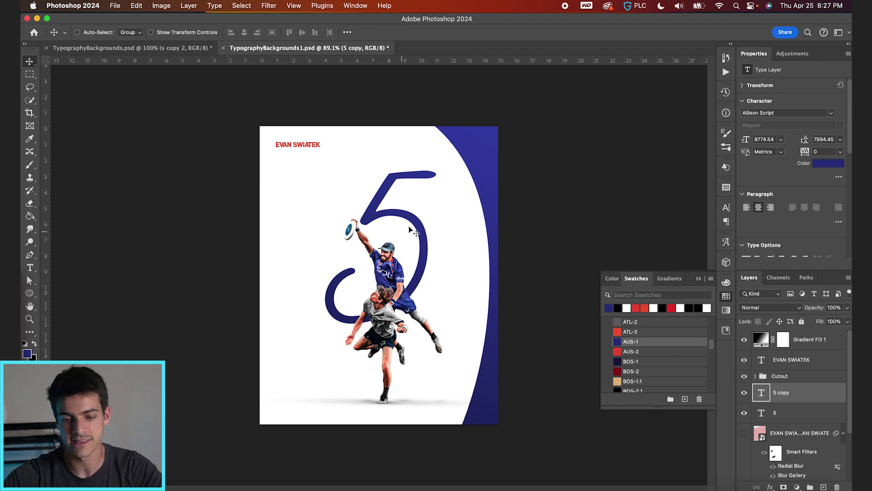
mouse_move(450, 265)
left_mouse_down()
mouse_move(433, 248)
mouse_move(441, 250)
left_mouse_up()
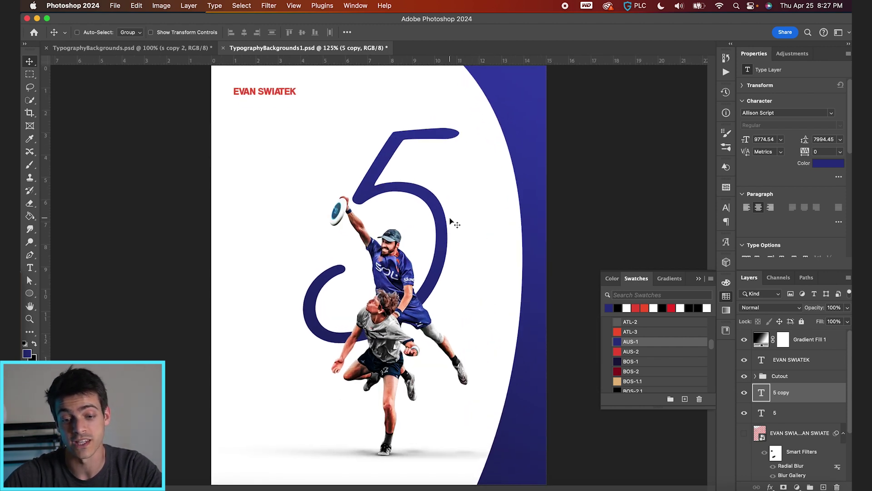
Step: Duplicate the giant 5 again, move it across the left side, and nudge it into place
scroll(447, 241, "down", 5)
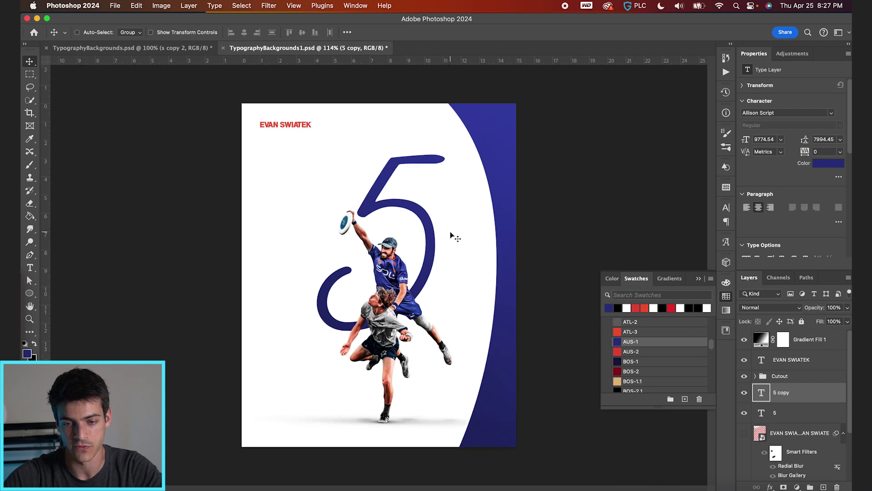
key("super+j")
mouse_move(473, 245)
left_mouse_down()
mouse_move(446, 287)
mouse_move(399, 275)
mouse_move(421, 163)
mouse_move(374, 325)
left_mouse_up()
scroll(378, 275, "up", 1)
scroll(322, 223, "up", 3)
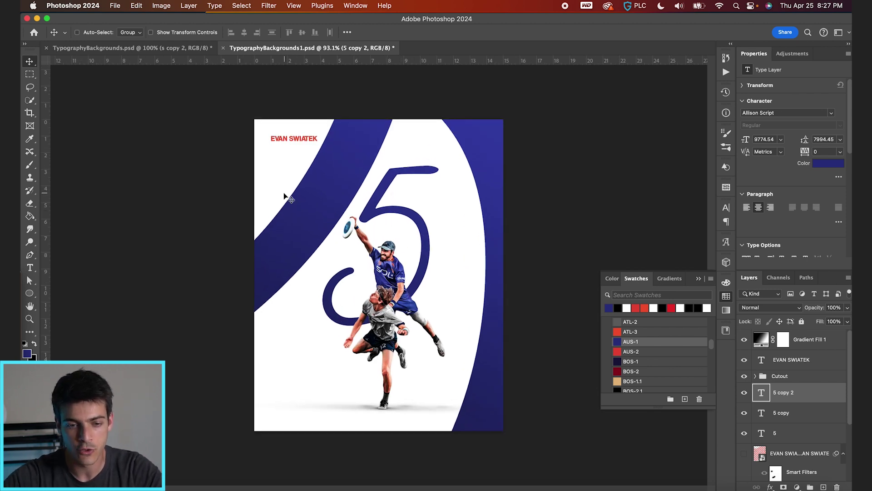
scroll(274, 155, "up", 3)
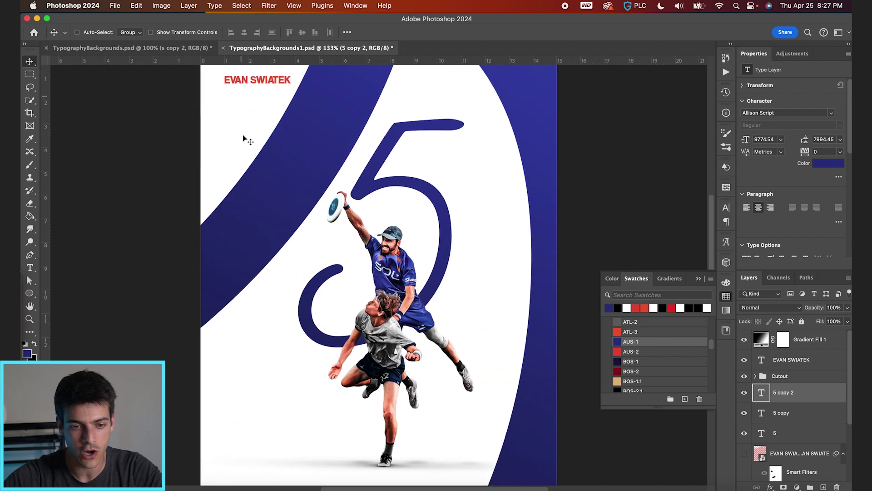
scroll(237, 118, "down", 2)
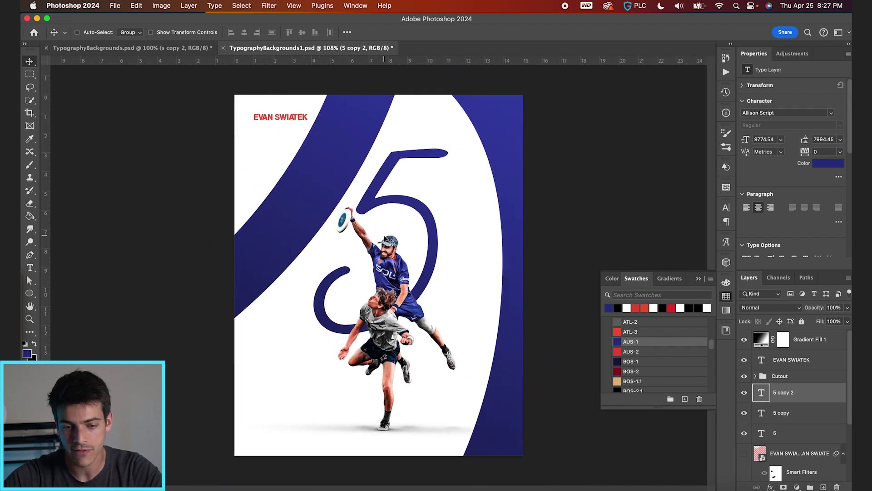
left_click_drag(387, 235, 384, 195)
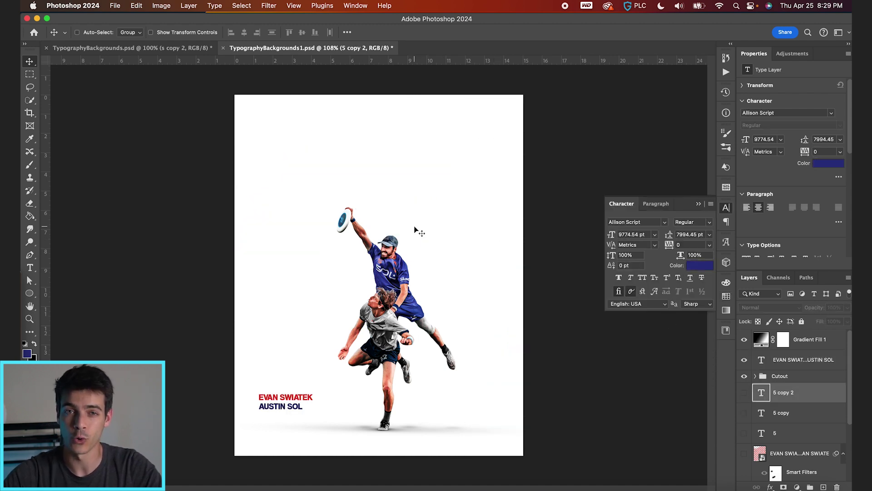
Step: Create an 'ES' type layer and Free Transform it larger across the upper poster
key("super+shift+alt+n")
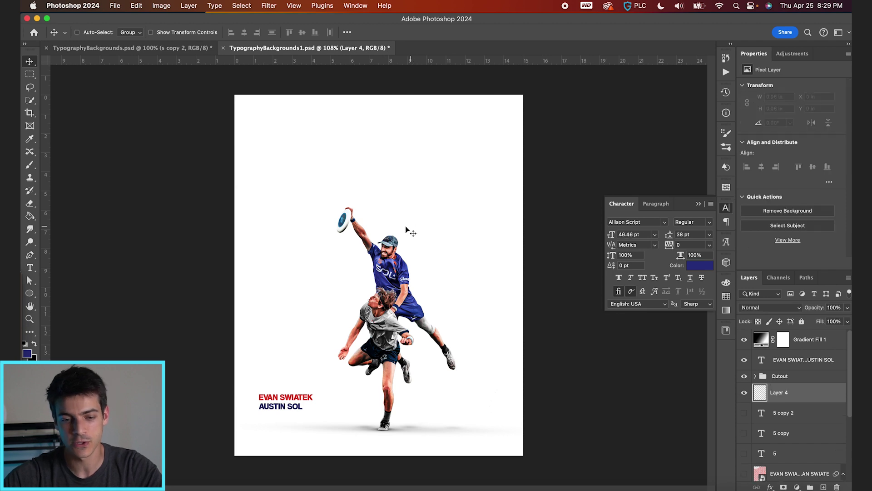
key("t")
left_click(364, 200)
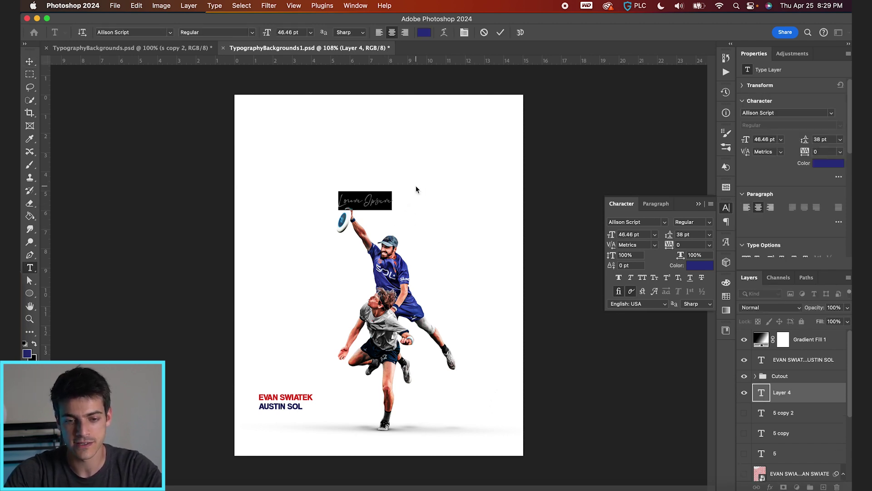
type("ES")
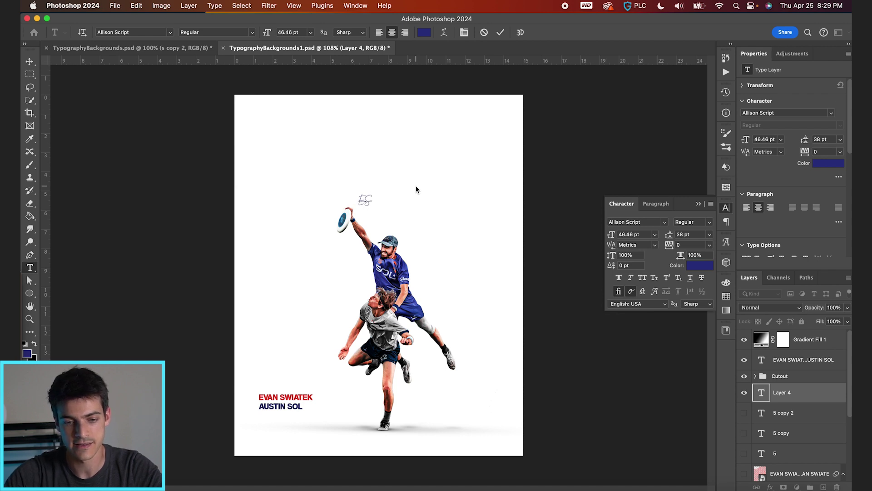
key("super+Return")
key("super+t")
left_click_drag(374, 186, 481, 111)
key("Return")
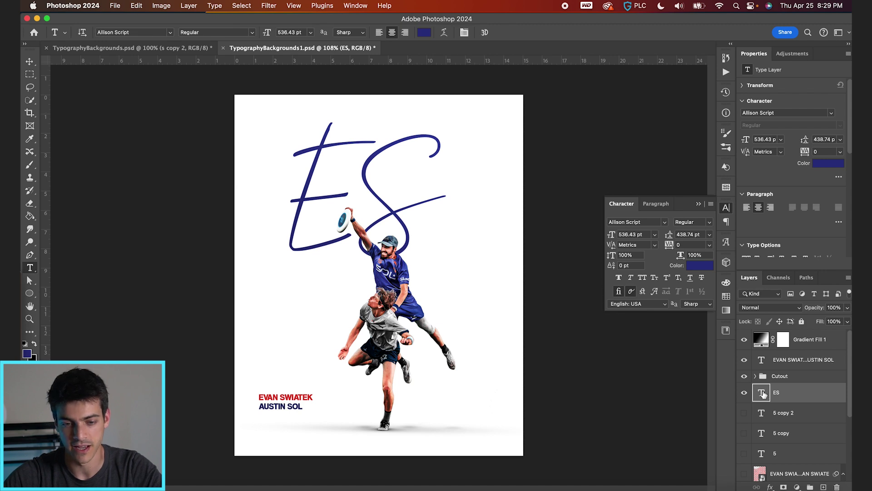
Step: Split the text into separate E and S layers, with the S placed to the right
double_click(762, 390)
left_click_drag(355, 203, 458, 214)
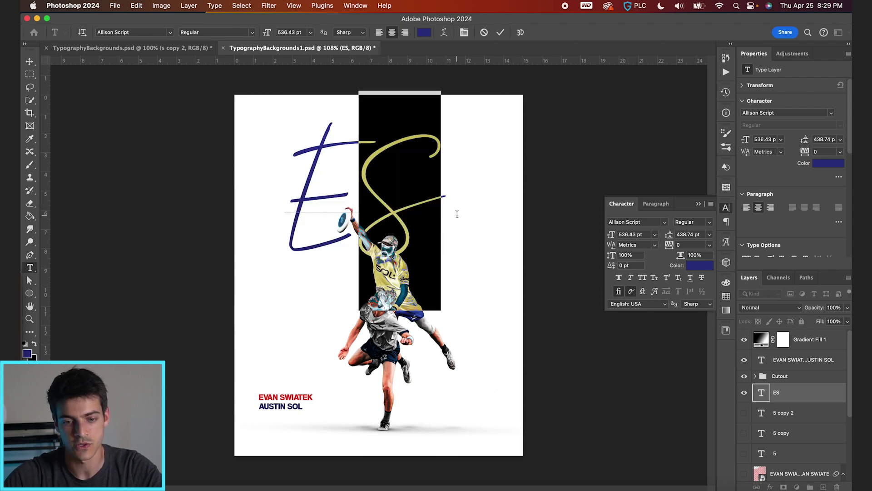
key("BackSpace")
key("Escape")
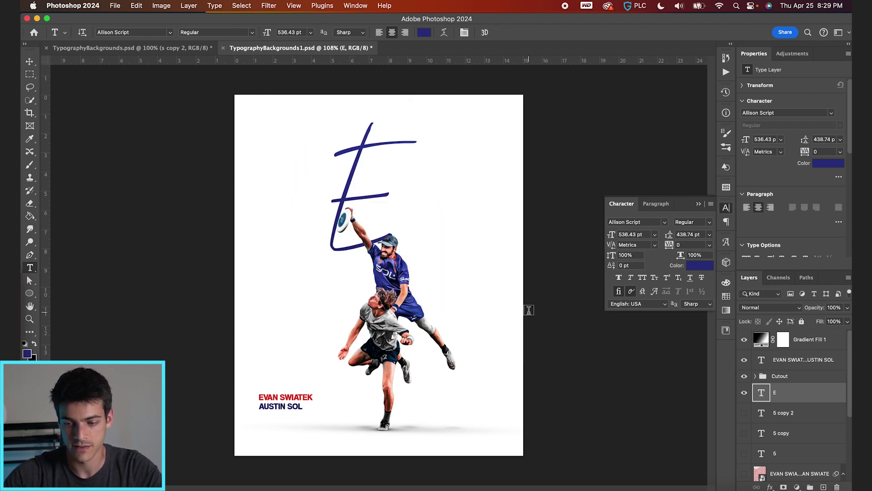
key("super+j")
key("v")
left_click_drag(382, 207, 465, 207)
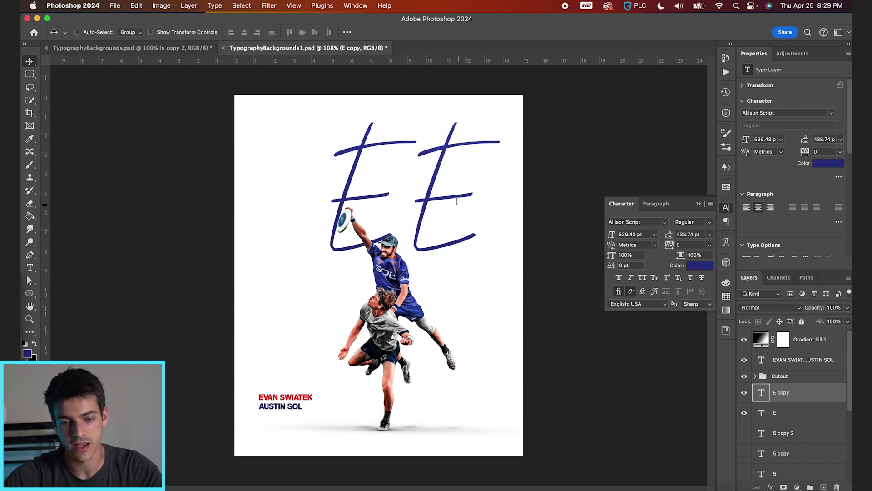
double_click(762, 392)
type("S")
key("Escape")
key("v")
Step: Arrange the E and S overlapping behind the players and enlarge both to about 166%
left_click(795, 414)
left_click_drag(424, 263, 458, 180)
left_click(781, 394, "shift")
left_click_drag(512, 180, 464, 261)
key("super+t")
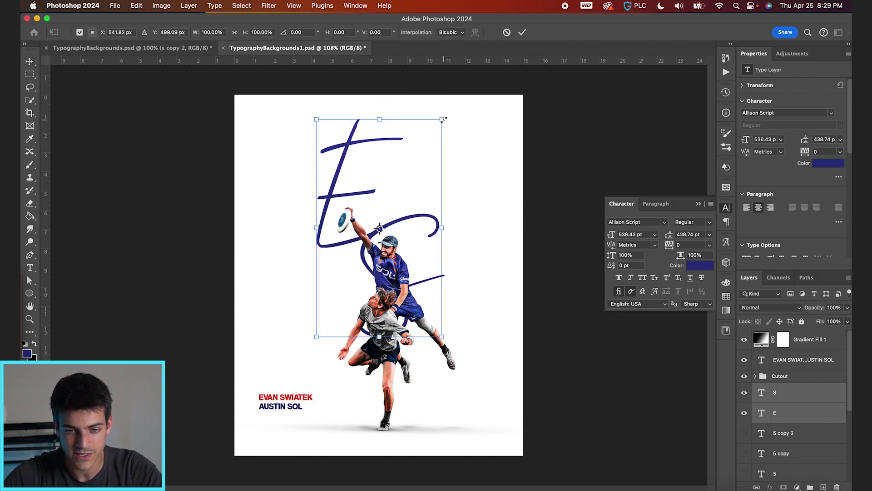
left_click_drag(443, 119, 516, 64)
key("Return")
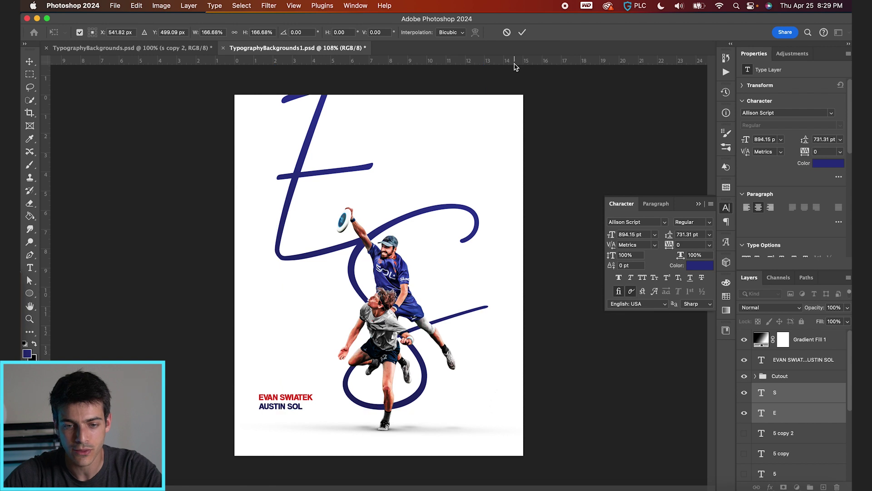
Step: Combine the letters into a smart object and apply Polar Coordinates, Rectangular to Polar
left_click(270, 5)
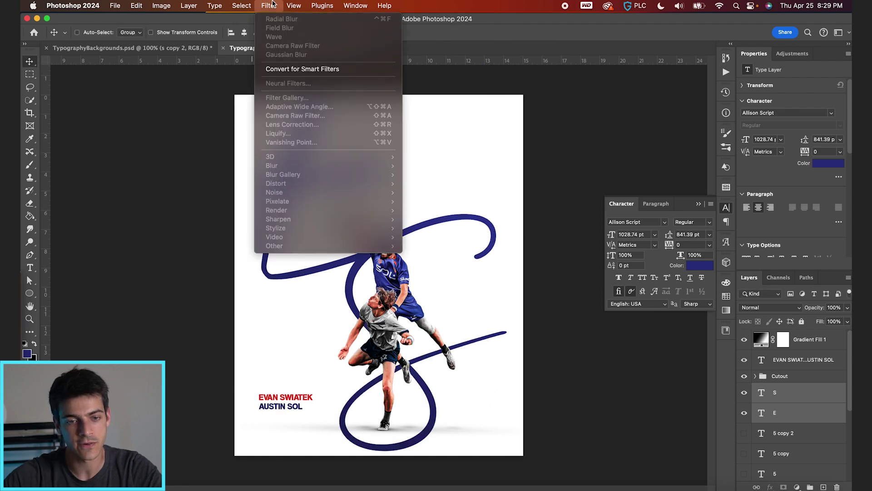
left_click(300, 69)
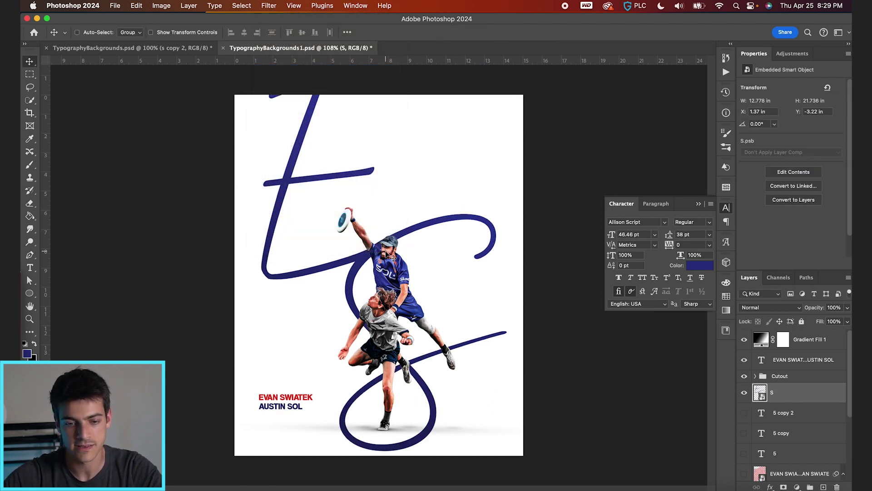
left_click(269, 5)
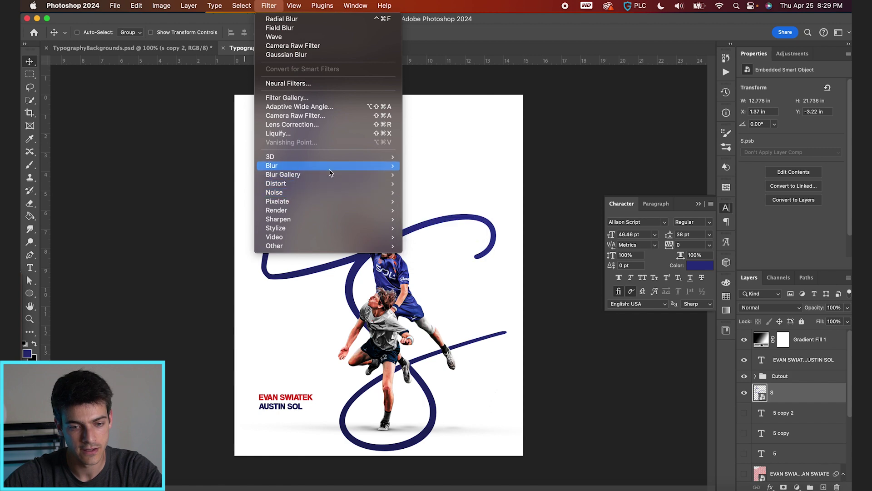
mouse_move(326, 188)
left_click(440, 202)
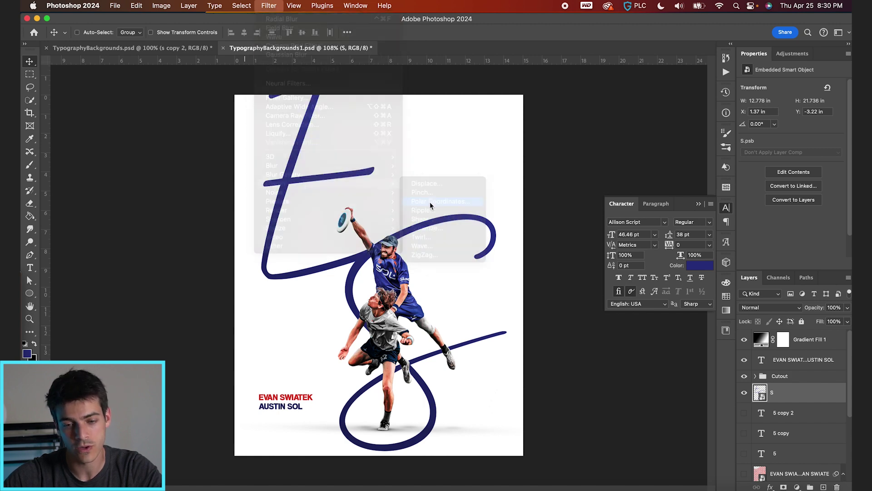
left_click(376, 283)
left_click(347, 270)
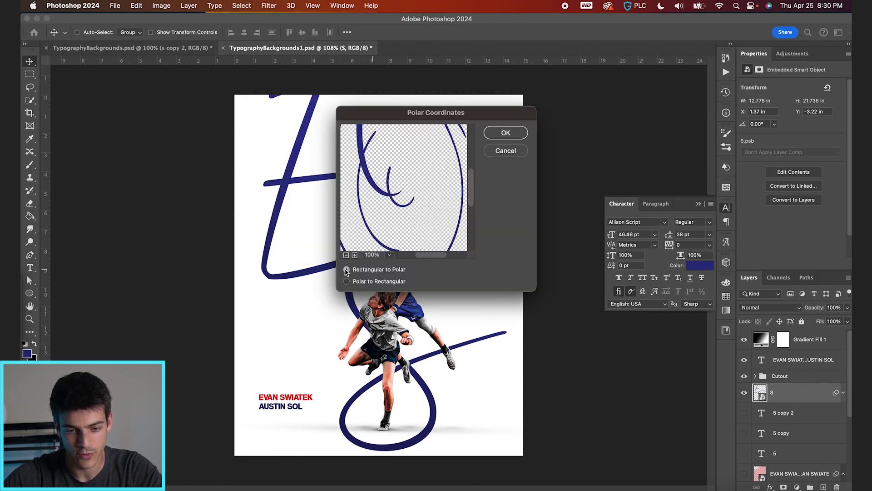
left_click(500, 134)
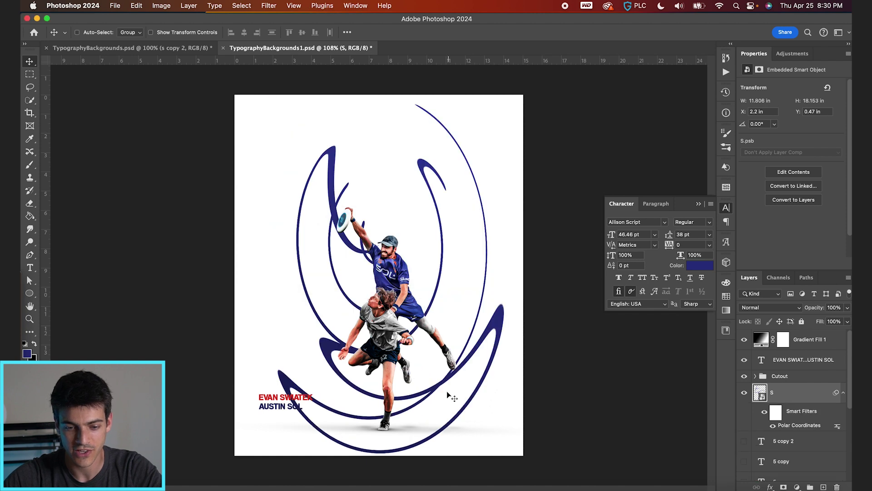
Step: Enlarge the swirl to about 161%, position it around the players, and open its contents
left_click_drag(458, 373, 440, 304)
key("super+t")
left_click_drag(480, 406, 649, 484)
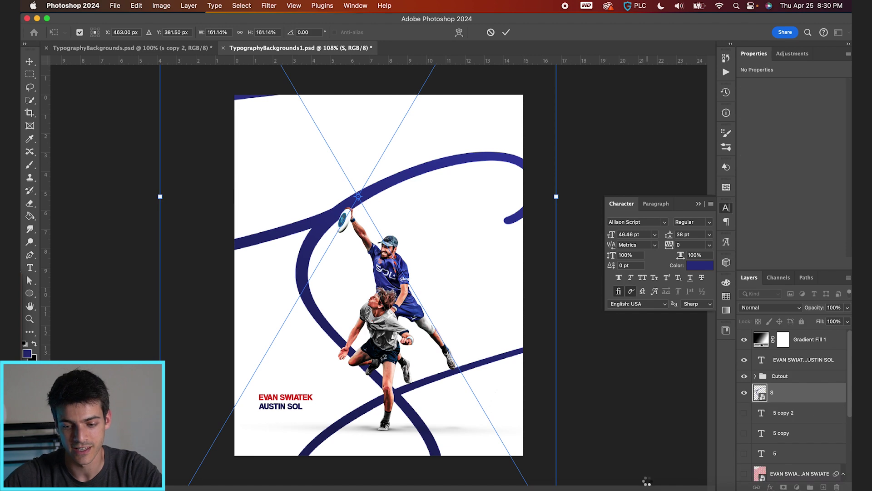
key("Return")
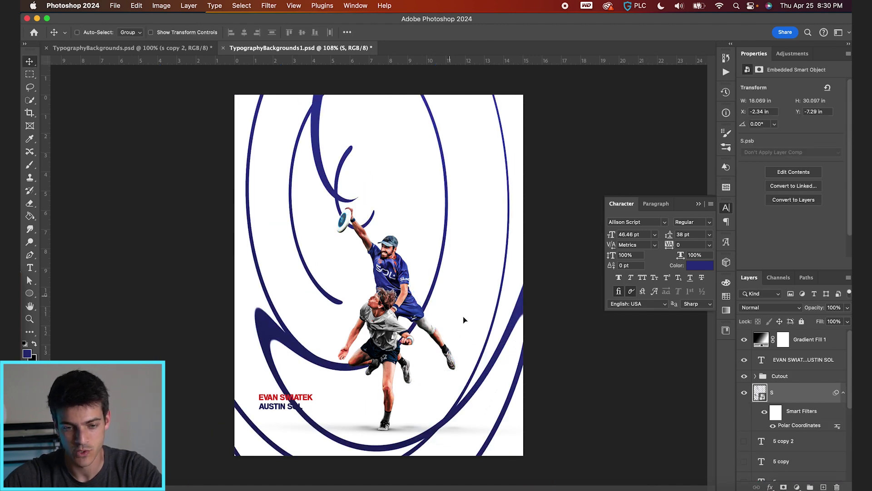
left_click_drag(465, 319, 483, 320)
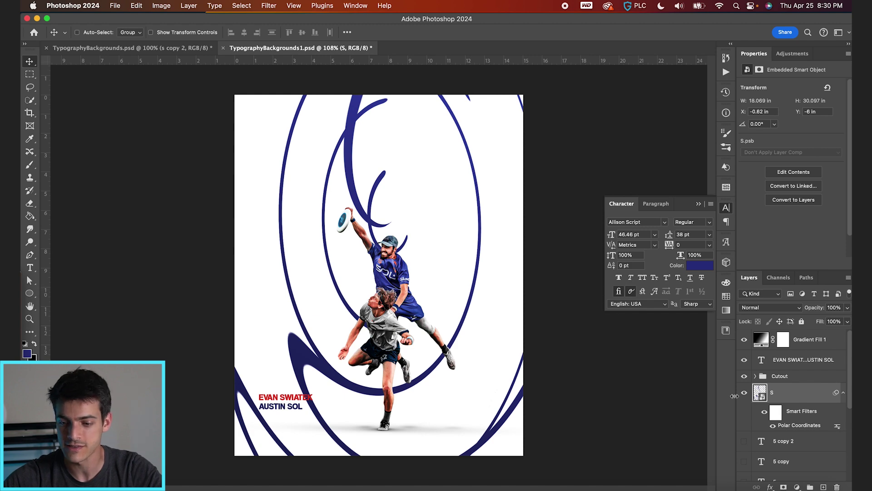
double_click(761, 394)
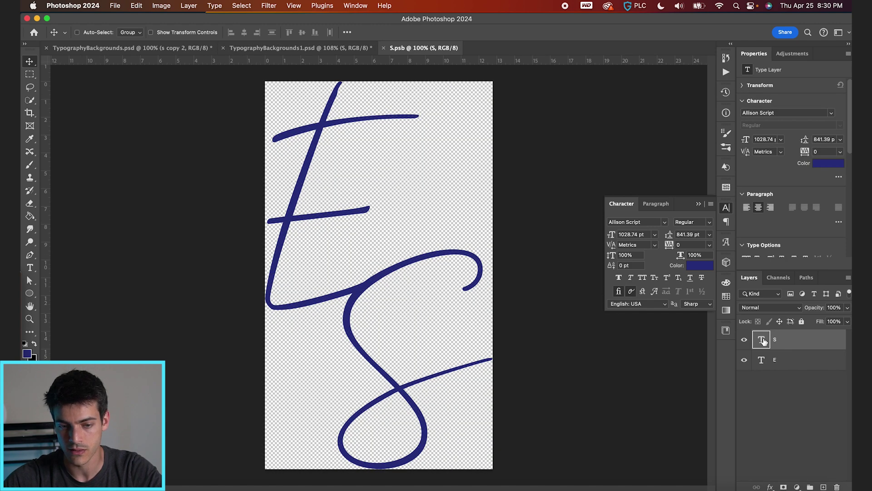
Step: Set both the E and S letters to Comic Sans MS Bold
left_click(792, 365, "shift")
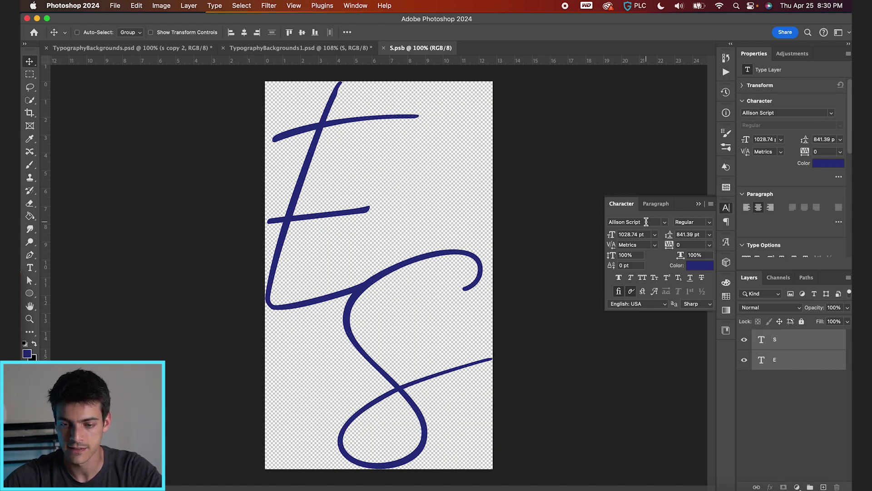
left_click(646, 222)
left_click(664, 222)
type("Arial Black")
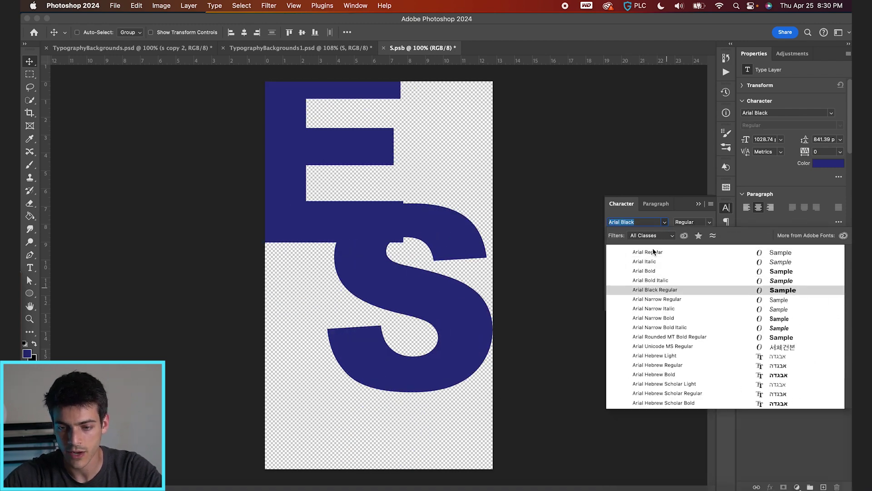
key("Up")
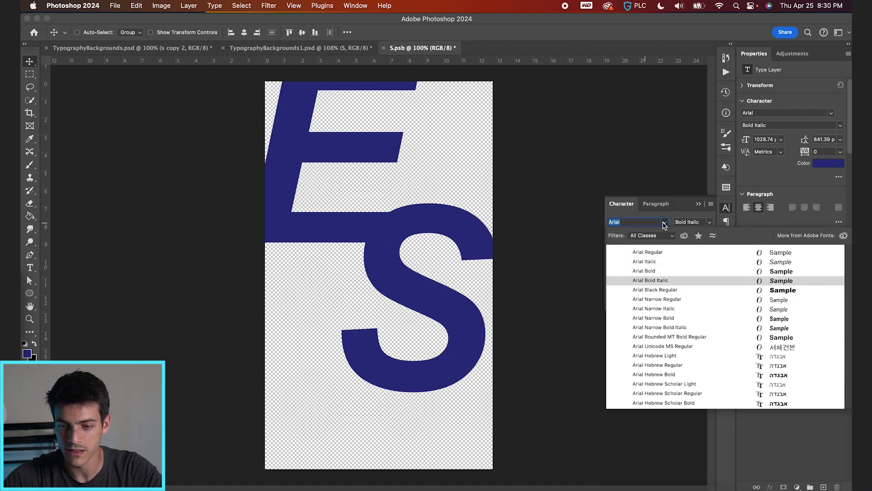
type("Comic Sans MS")
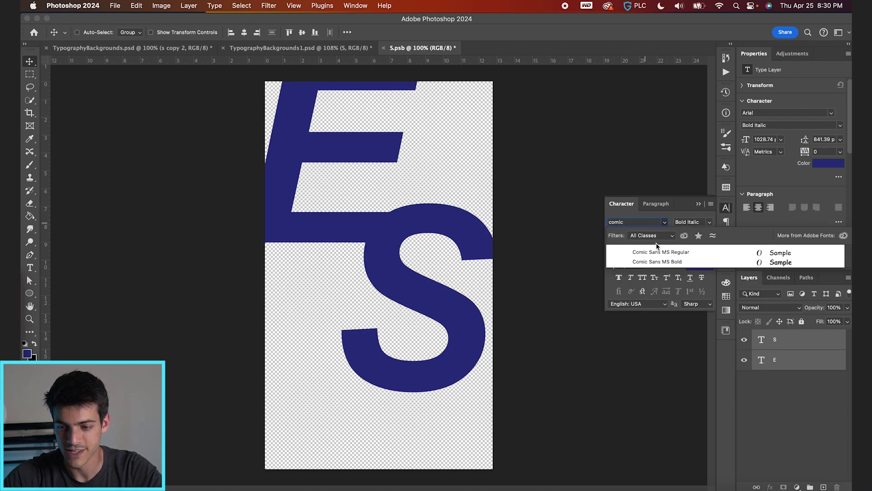
left_click(672, 261)
Step: Retype the E as a lowercase 'e', save S.psb, and return to the poster
left_click(786, 363)
double_click(762, 360)
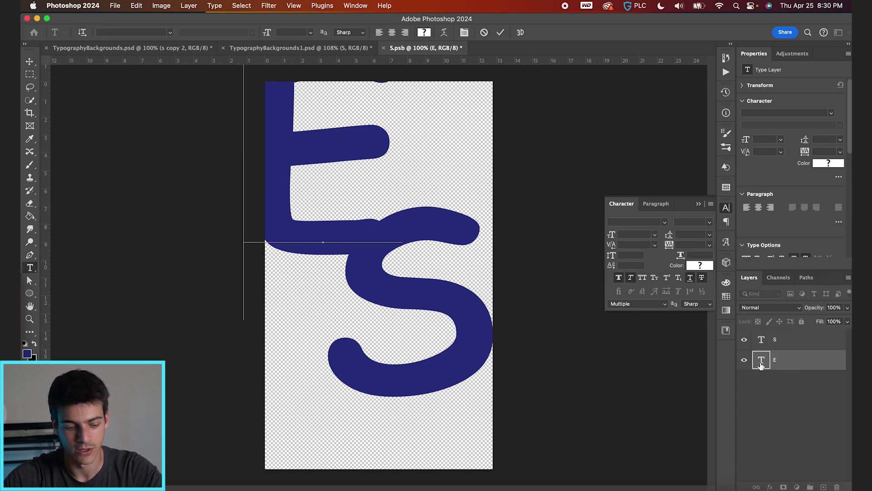
type("e")
key("Escape")
key("v")
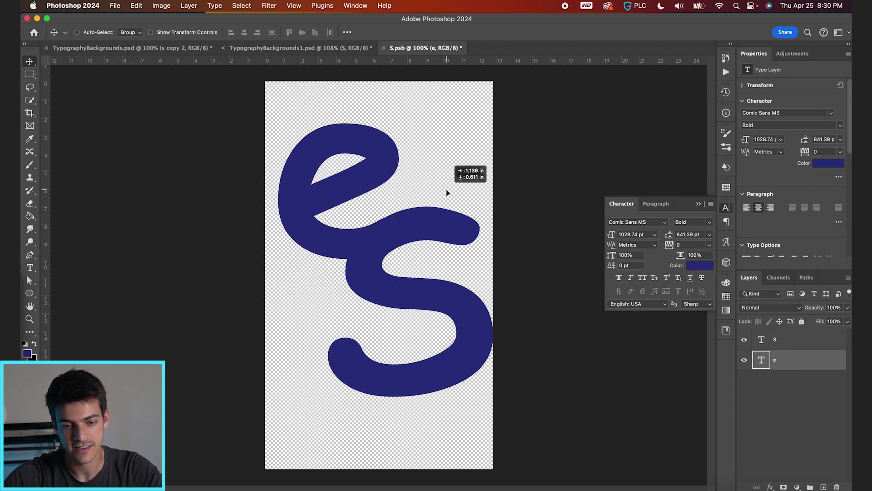
key("super+s")
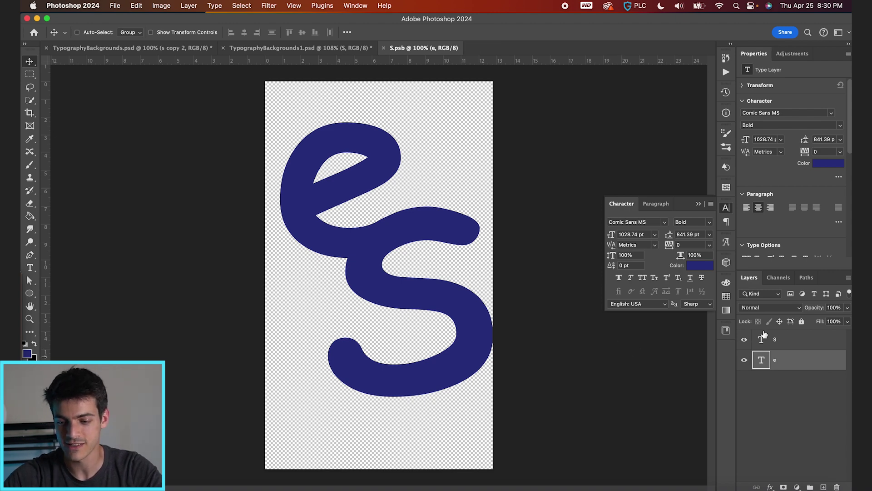
left_click(356, 48)
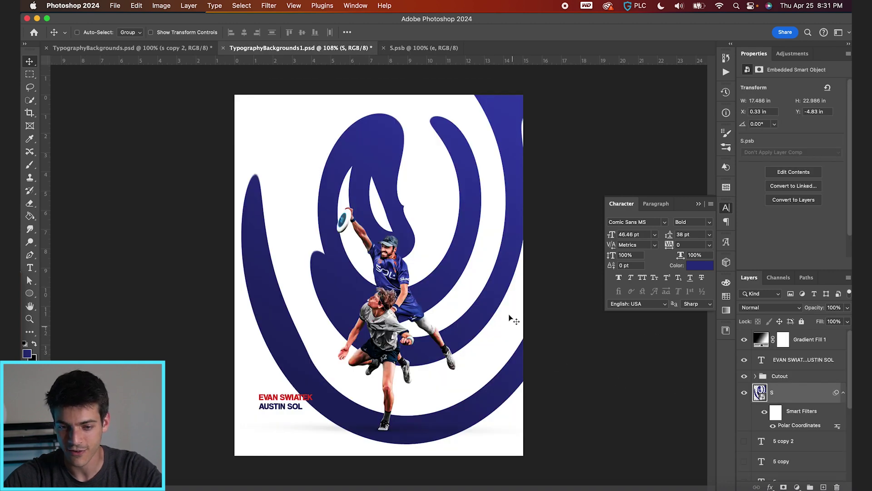
Step: Nudge the blue swirl layer S up and to the left on the poster
left_click_drag(528, 308, 515, 271)
scroll(417, 122, "up", 3)
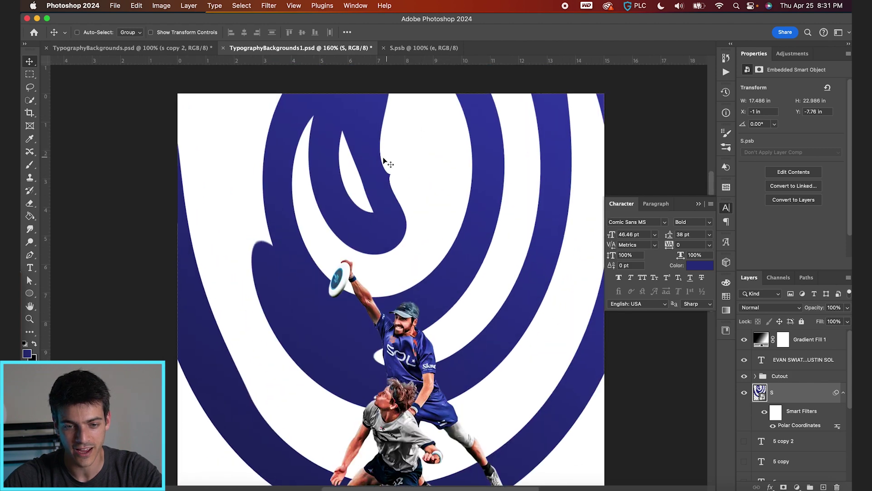
scroll(394, 173, "up", 3)
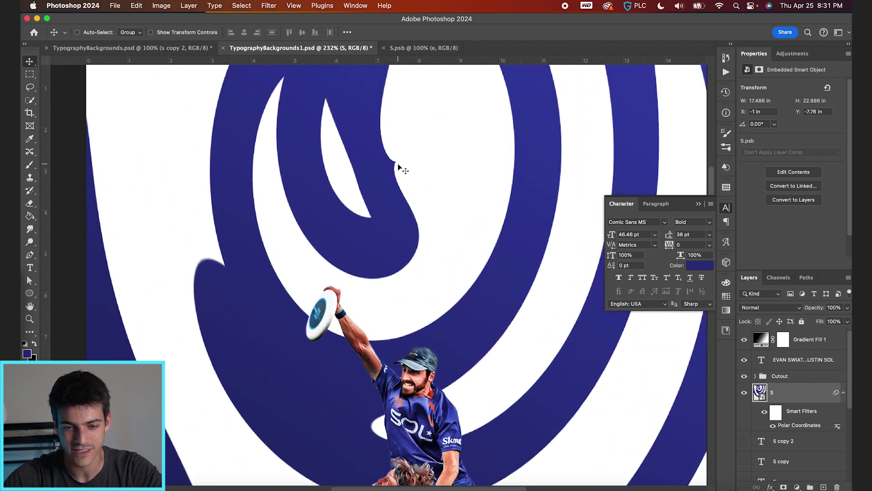
scroll(399, 168, "down", 5)
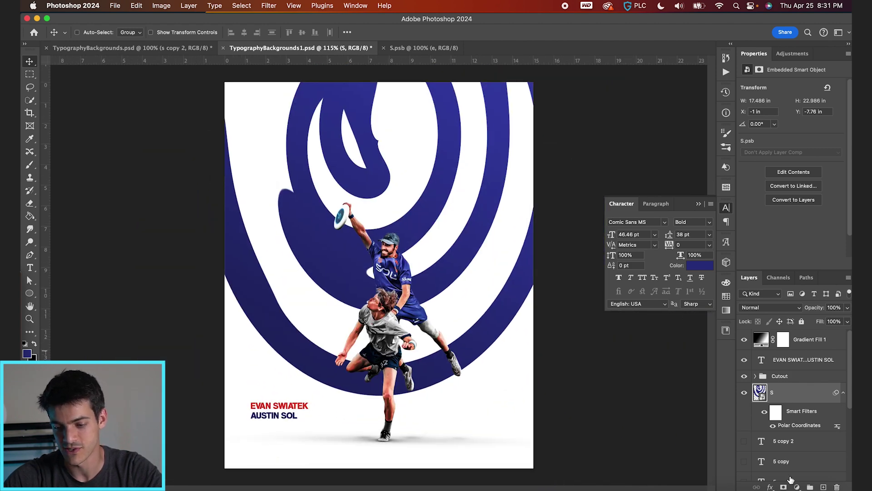
Step: Mask layer S, paint out a small edge with a hard 150 px brush, then hide the swirl
left_click(783, 487)
scroll(444, 169, "up", 5)
key("b")
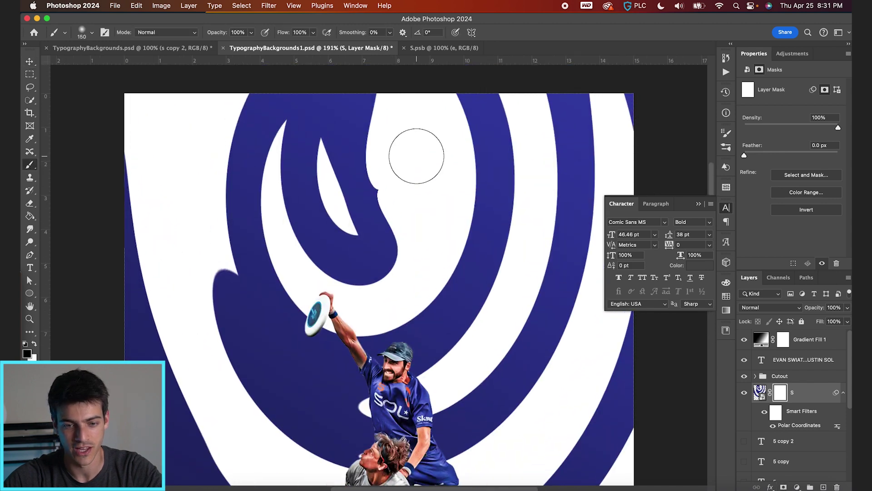
left_click_drag(418, 172, 456, 400)
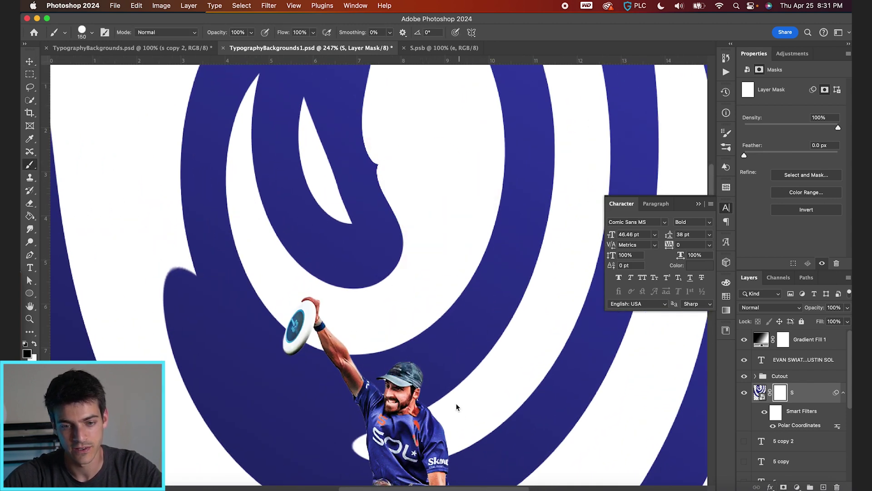
left_click_drag(409, 138, 413, 141)
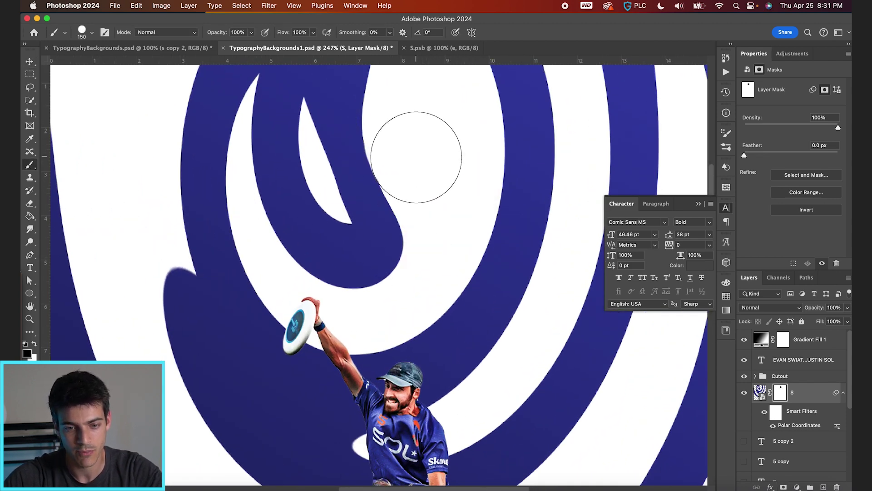
key("v")
key("super+0")
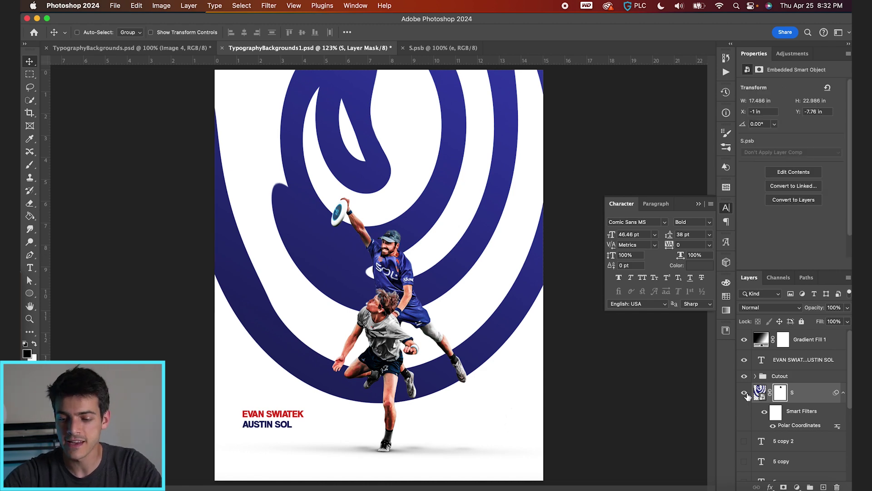
left_click(745, 393)
Step: On a new layer, add the letter E in Nautica Bold above the players
key("alt+shift+super+n")
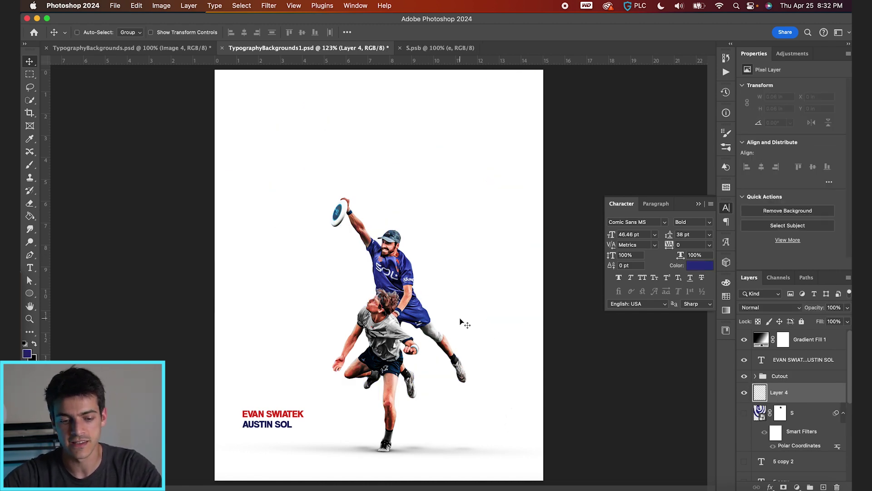
key("t")
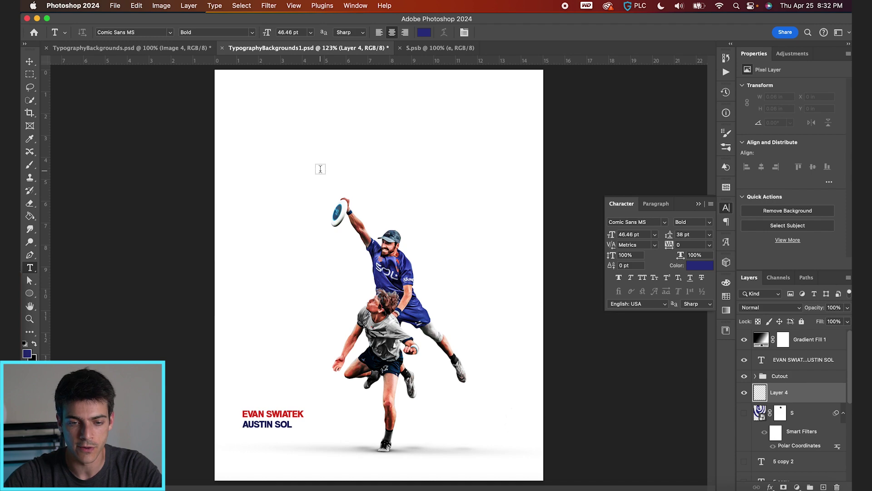
left_click(320, 169)
left_click(631, 221)
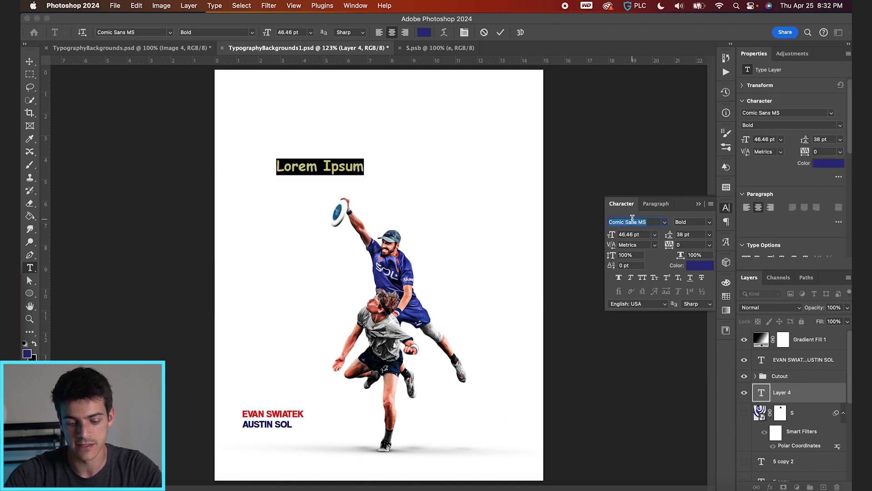
type("Nautica")
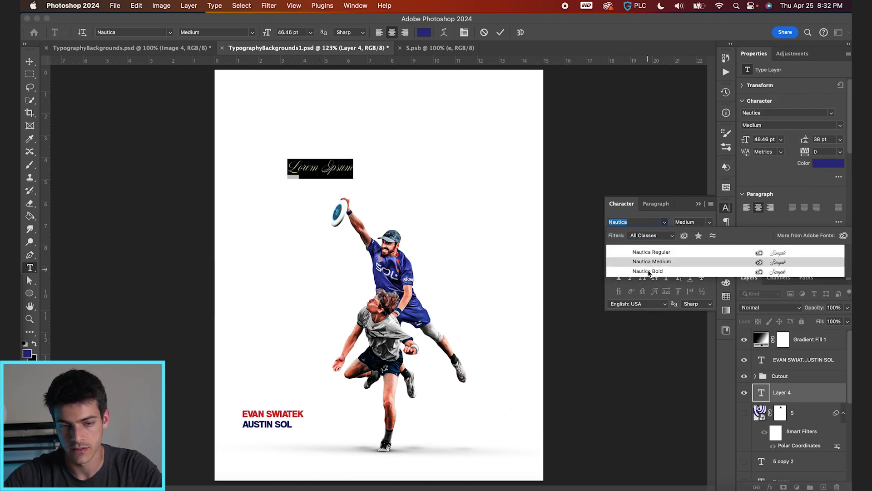
left_click(649, 271)
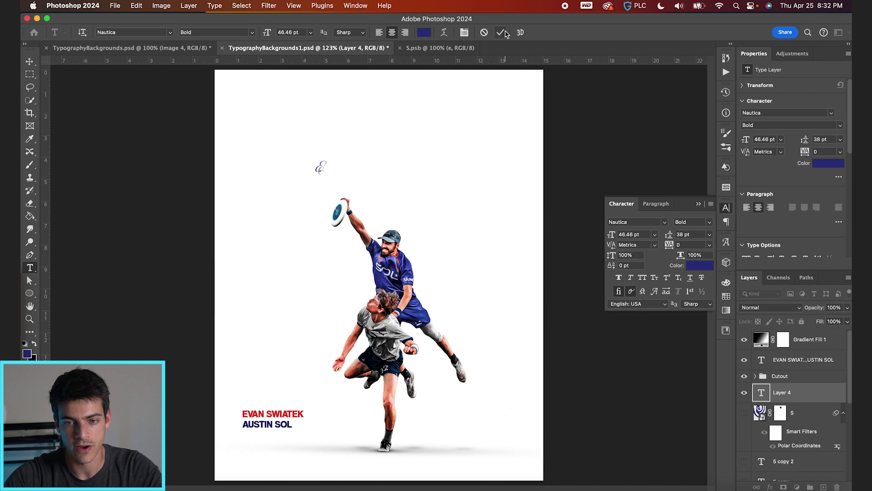
key("Escape")
Step: Enlarge the E to about 397 pt and duplicate it, moving the copy right
key("super+t")
left_click_drag(328, 159, 399, 97)
key("Return")
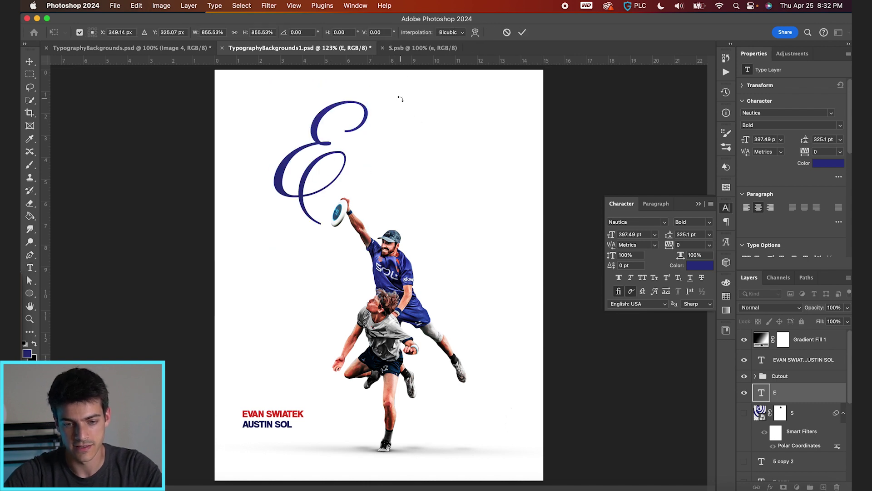
key("super+j")
key("v")
left_click_drag(330, 165, 454, 191)
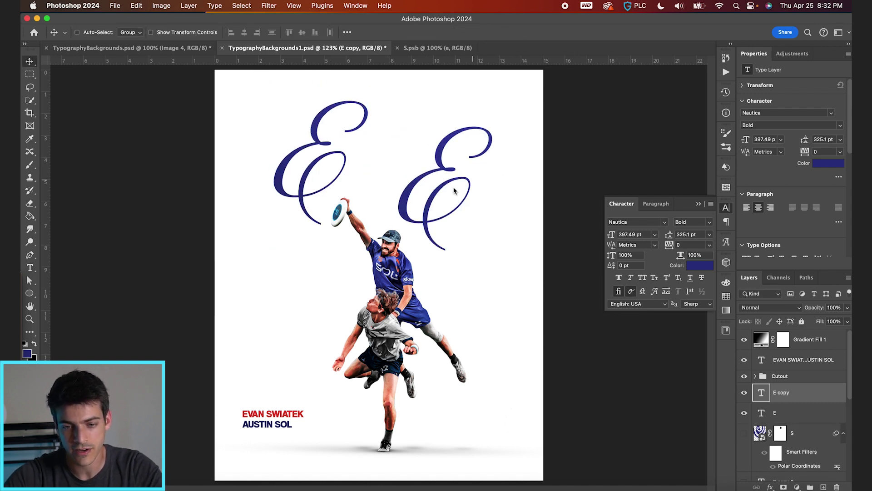
Step: Change the copied letter to S and tuck it against the E
key("t")
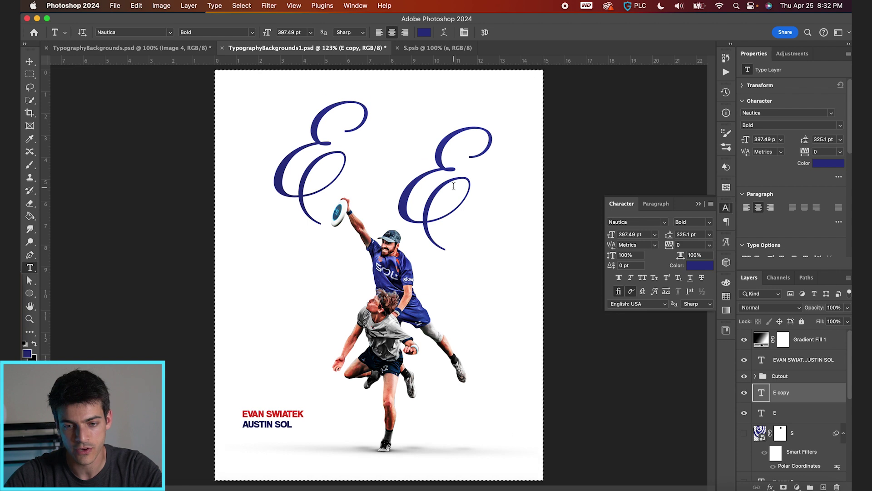
left_click(452, 190)
key("super+a")
type("M")
key("BackSpace")
type("S")
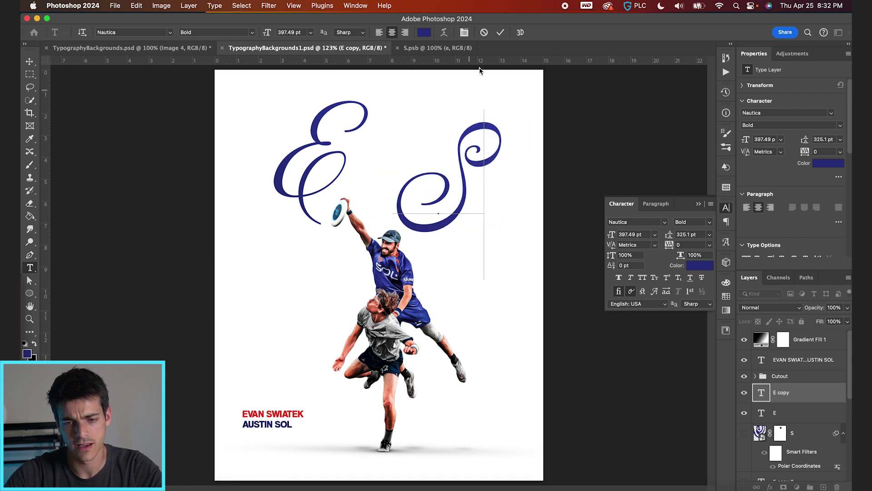
left_click(500, 32)
key("v")
left_click_drag(504, 175, 392, 226)
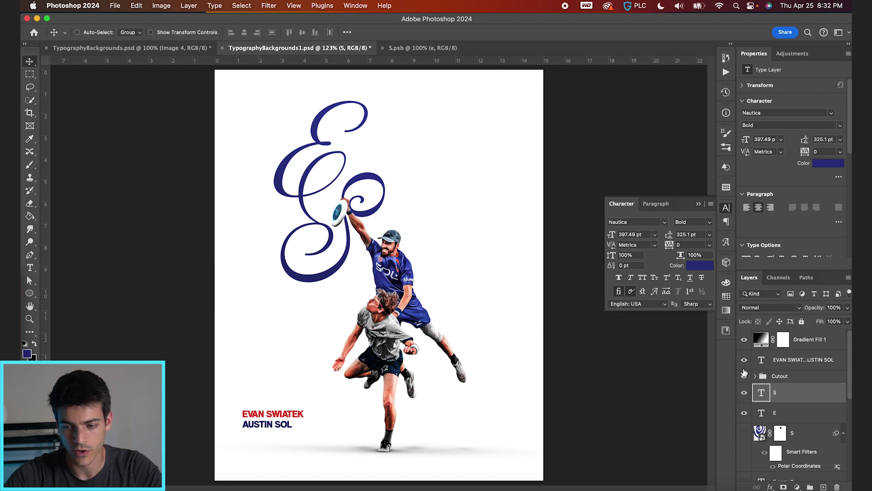
Step: Move both letters together and shrink the monogram to 37% just above the names
left_click(787, 412, "shift")
left_click_drag(388, 270, 312, 395)
key("super")
key("super+t")
key("Return")
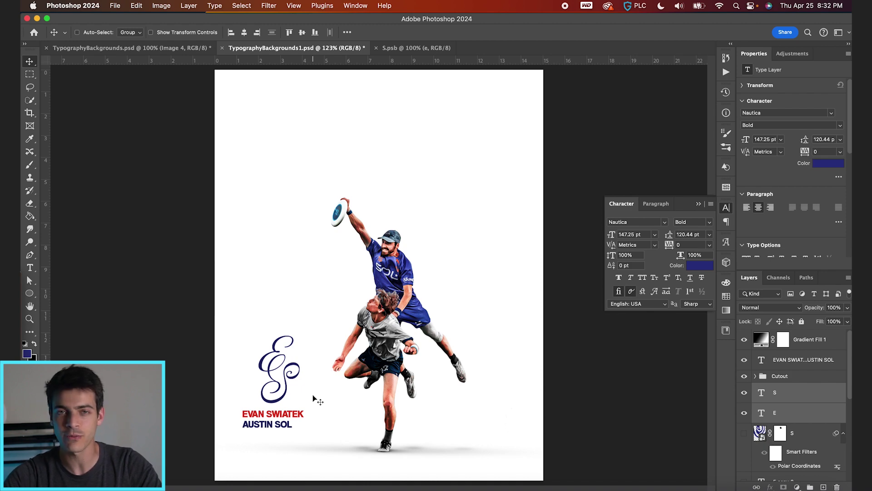
key("super+plus")
key("super+plus")
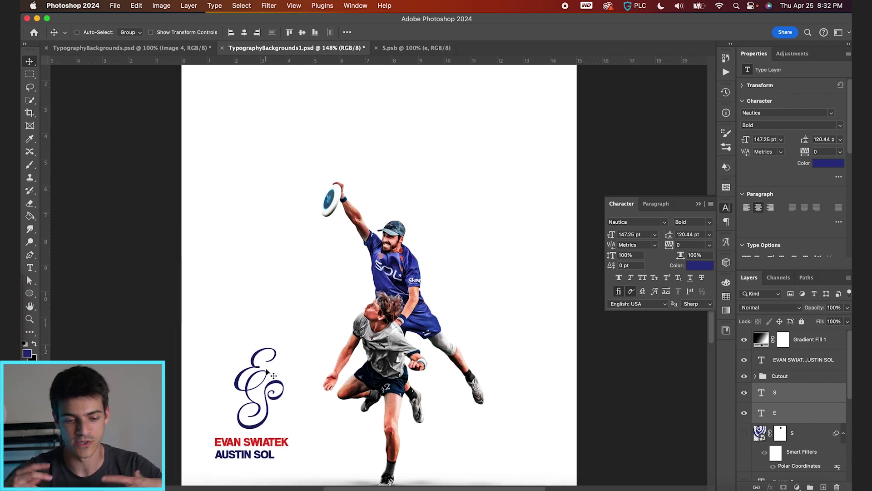
Step: Enlarge the E-S monogram to about 867% and position it across the poster
left_click_drag(275, 368, 258, 338)
key("super+minus")
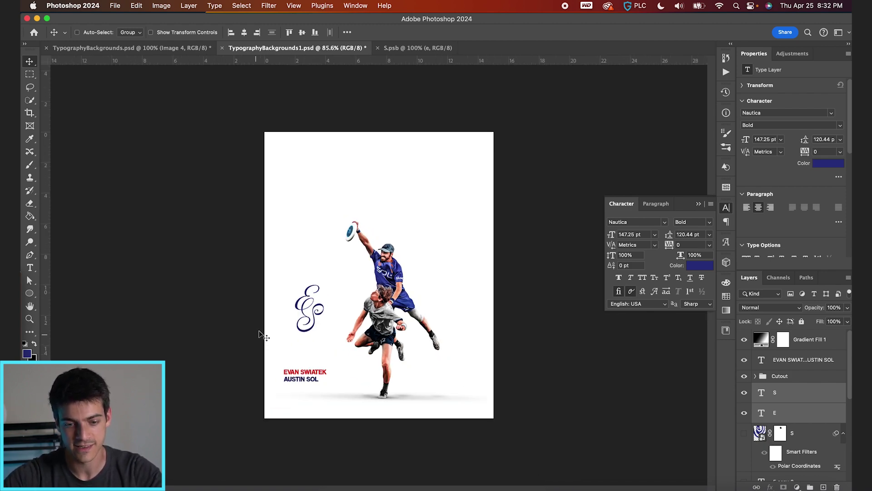
key("super+t")
left_click_drag(327, 283, 523, 159)
key("Return")
left_click_drag(341, 265, 448, 253)
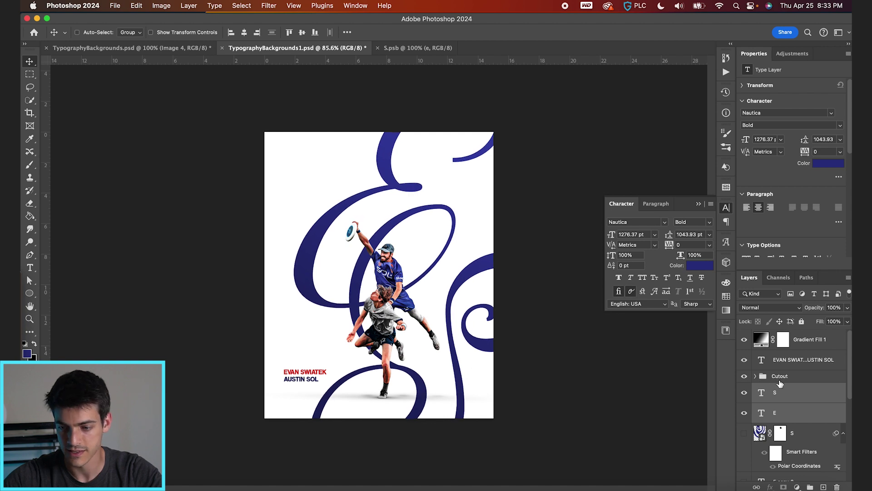
Step: Move the player names text to the top-left and nudge it into place
left_click(783, 364)
left_click_drag(324, 407, 340, 196)
key("super+apostrophe")
key("Up")
key("Up")
key("Up")
key("Up")
key("Right")
key("Right")
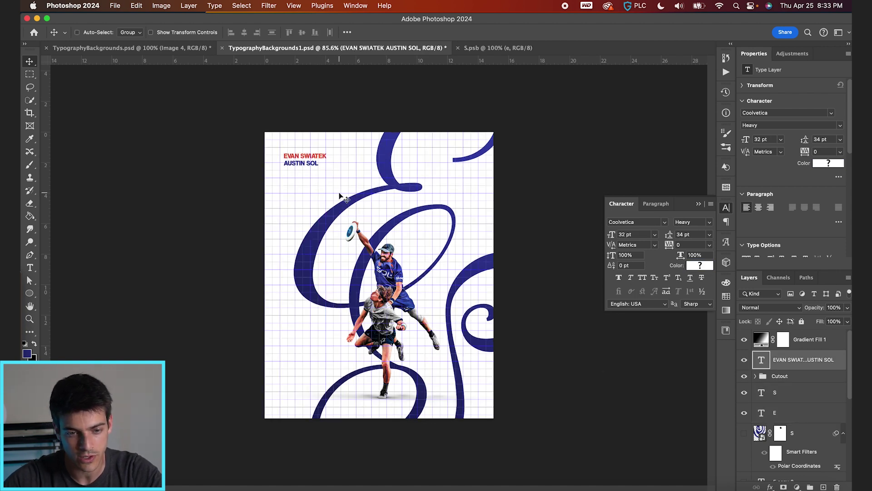
key("Down")
key("Down")
key("Down")
key("Right")
key("Right")
key("Right")
key("Right")
key("super+apostrophe")
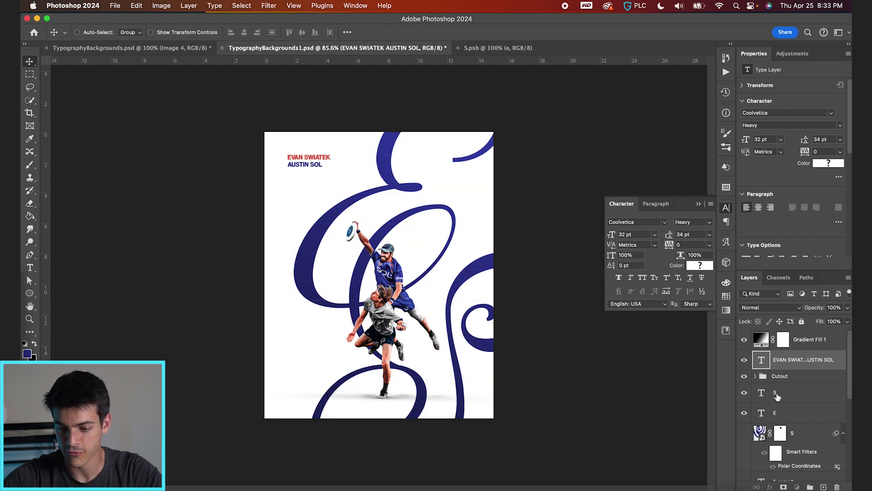
Step: Select the S and E letter layers together
left_click(777, 394)
left_click(783, 414, "shift")
scroll(782, 421, "down", 2)
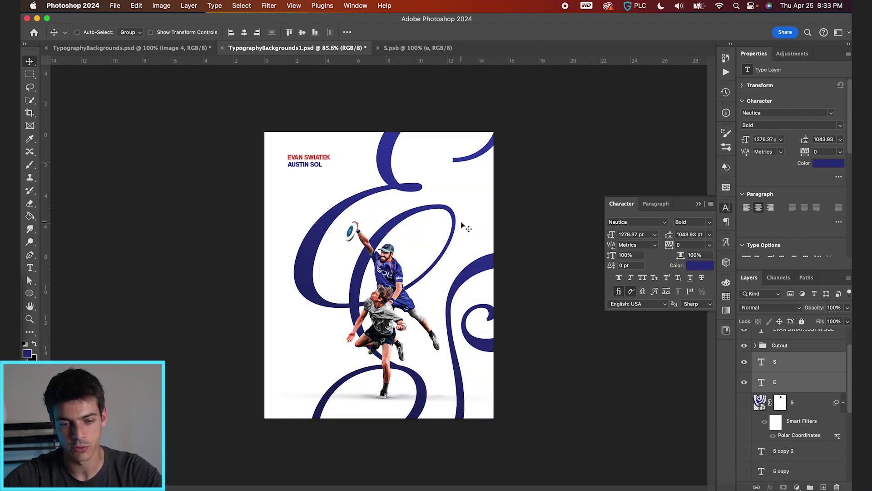
key("super+equal")
Step: Convert the E and S layers into one smart object and open Field Blur
left_click(271, 6)
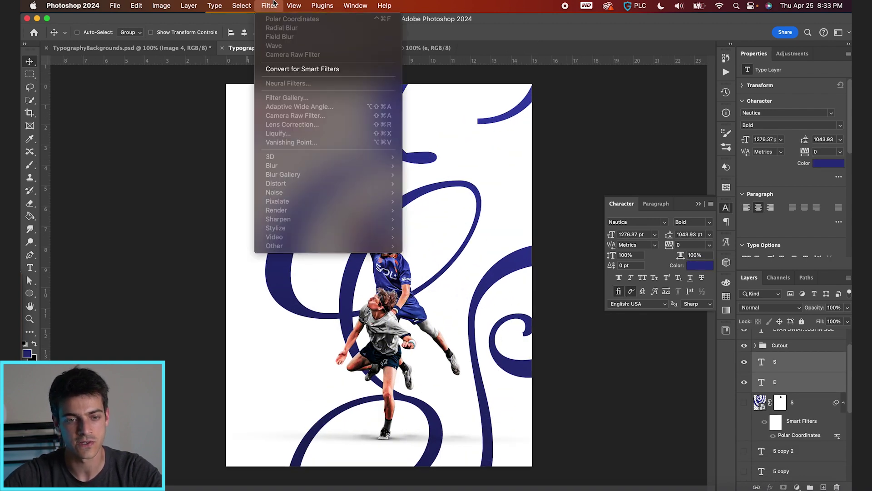
left_click(302, 69)
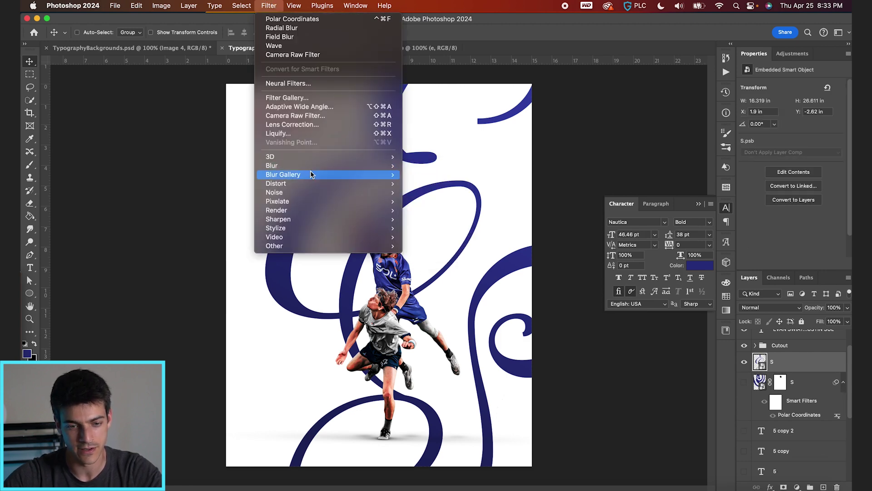
mouse_move(377, 179)
left_click(457, 176)
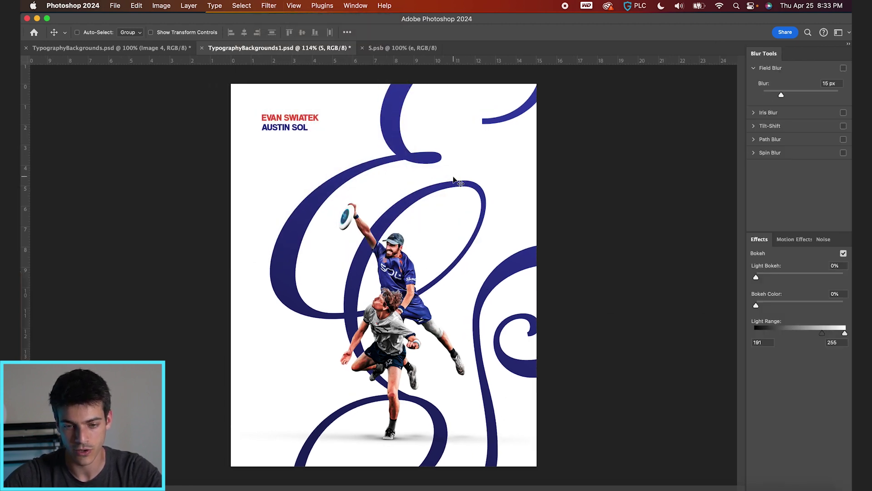
Step: Add Field Blur pins of 5, 15, 6 and 10 px across the monogram and apply
left_click(298, 206)
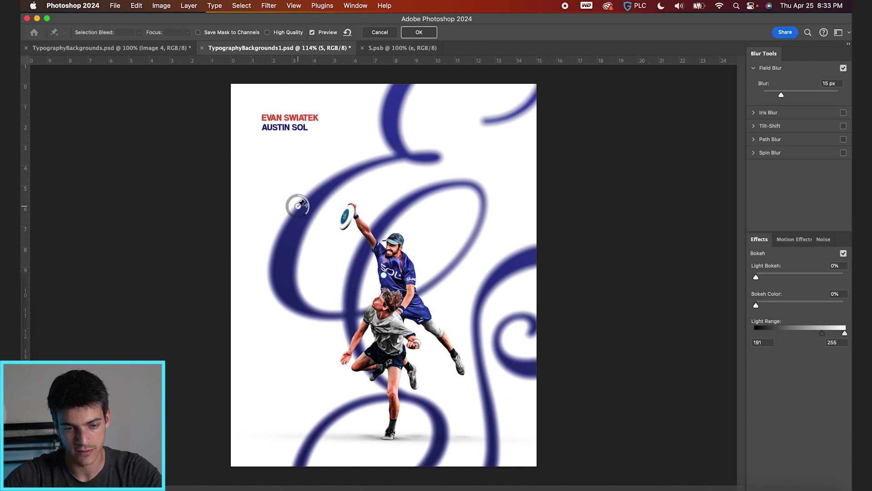
left_click_drag(307, 201, 317, 196)
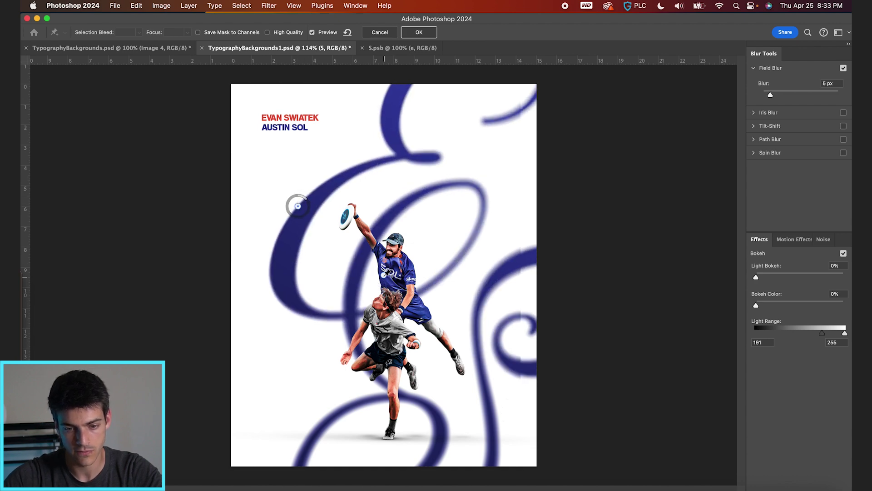
left_click(476, 227)
left_click(452, 440)
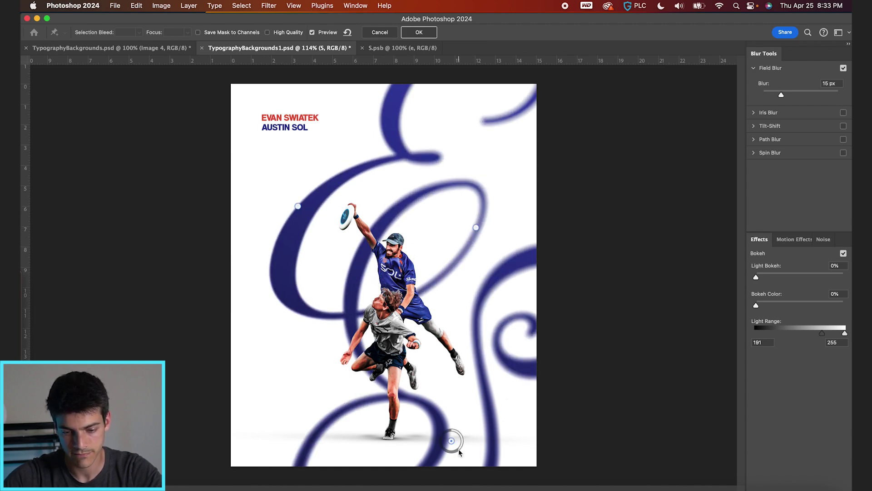
left_click_drag(463, 440, 394, 392)
left_click(520, 100)
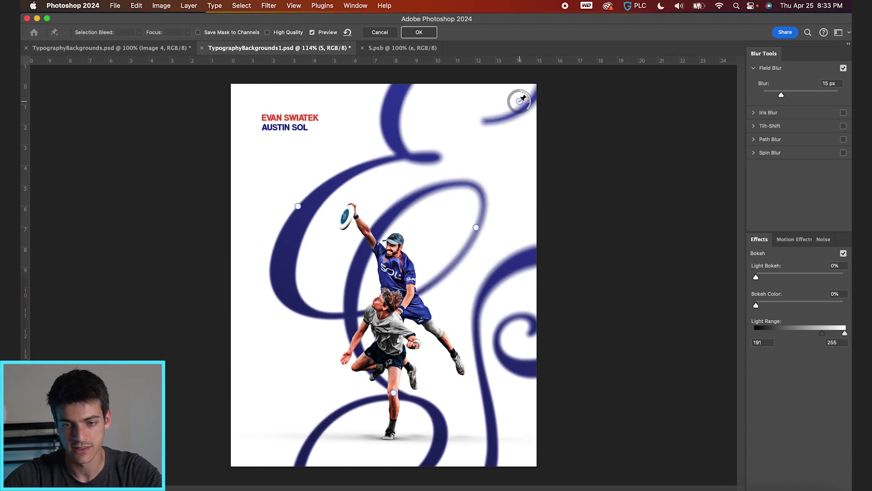
left_click_drag(531, 102, 532, 81)
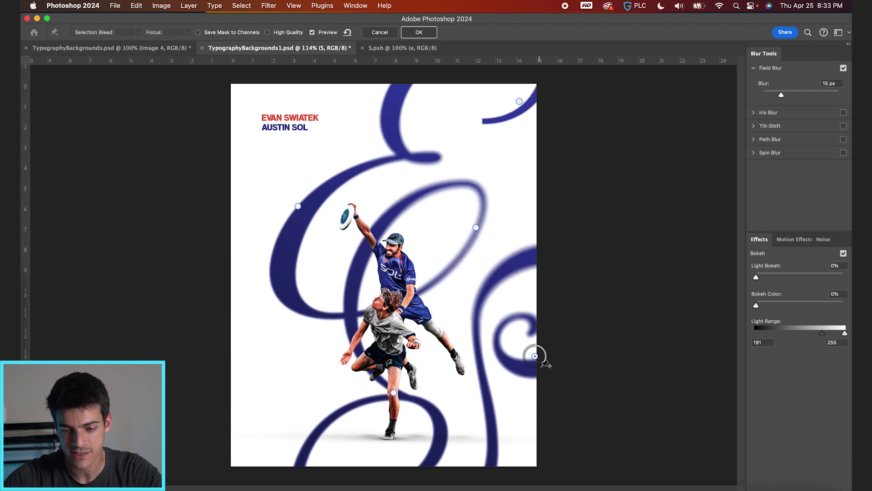
key("Return")
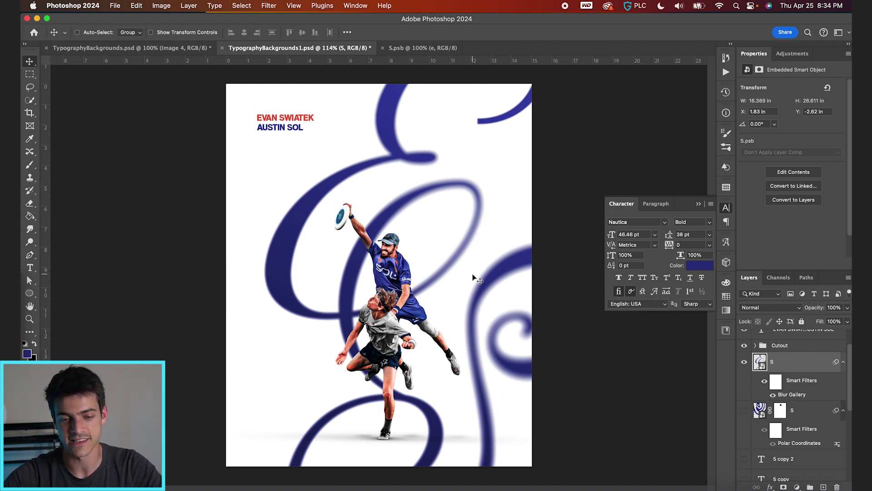
Step: Switch off the 5, 5 copy and 5 copy 2 layers and switch the blurred S layer back on
left_click(743, 363)
left_click(745, 460)
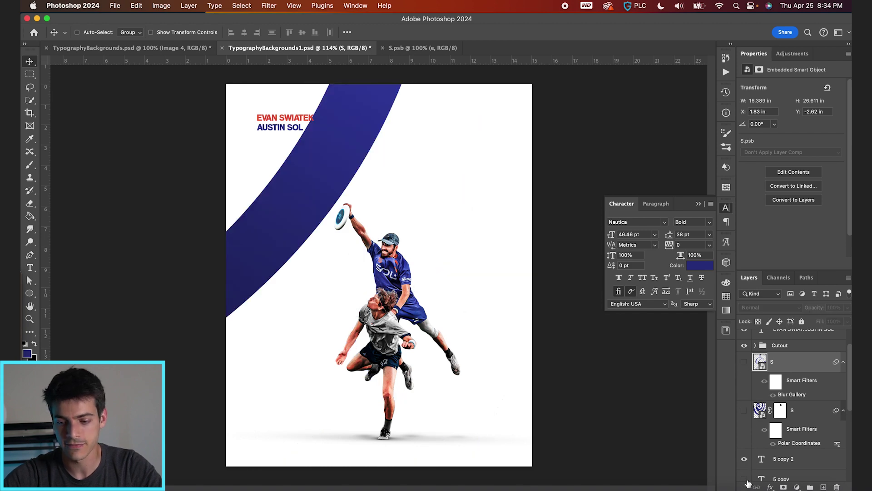
left_click(744, 479)
scroll(750, 461, "down", 2)
left_click(745, 471)
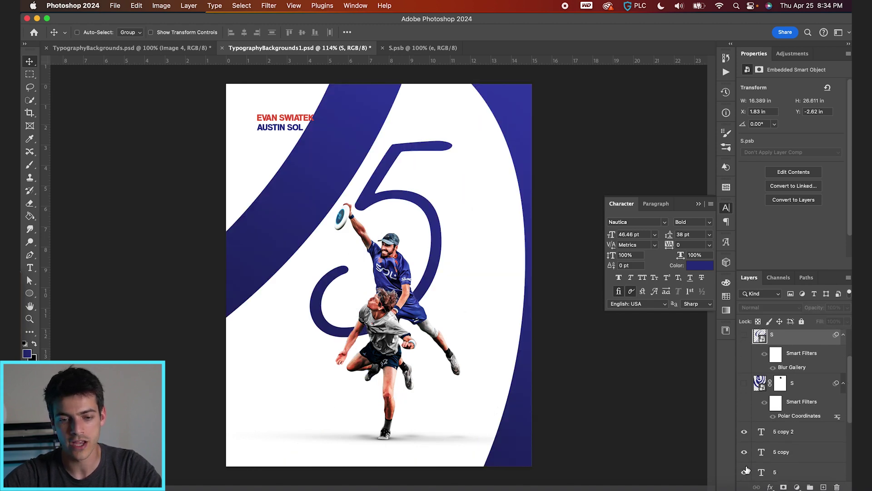
left_click_drag(747, 473, 745, 434)
scroll(746, 439, "up", 3)
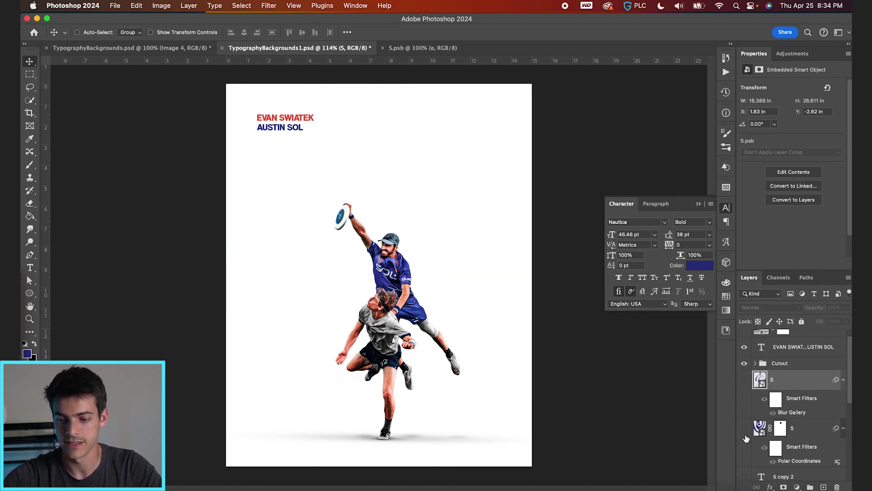
left_click(745, 380)
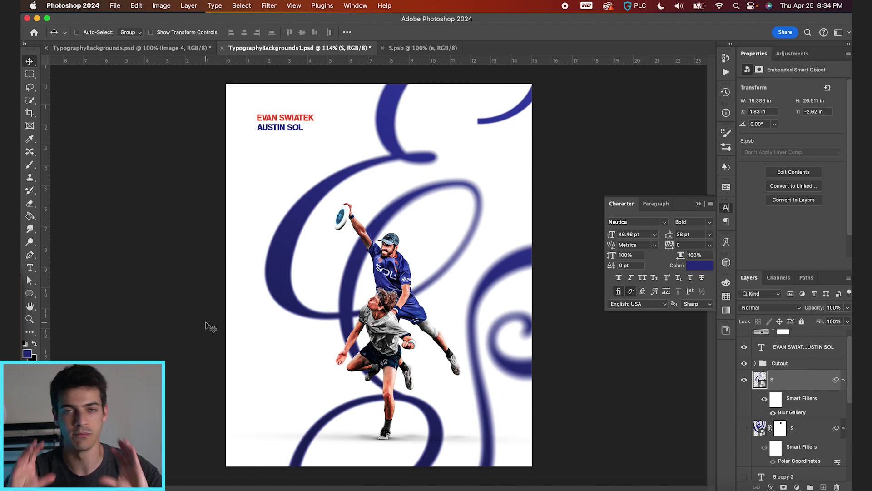
Step: Start a Pen shape at the canvas top, tracing the script S's left curve downward
key("p")
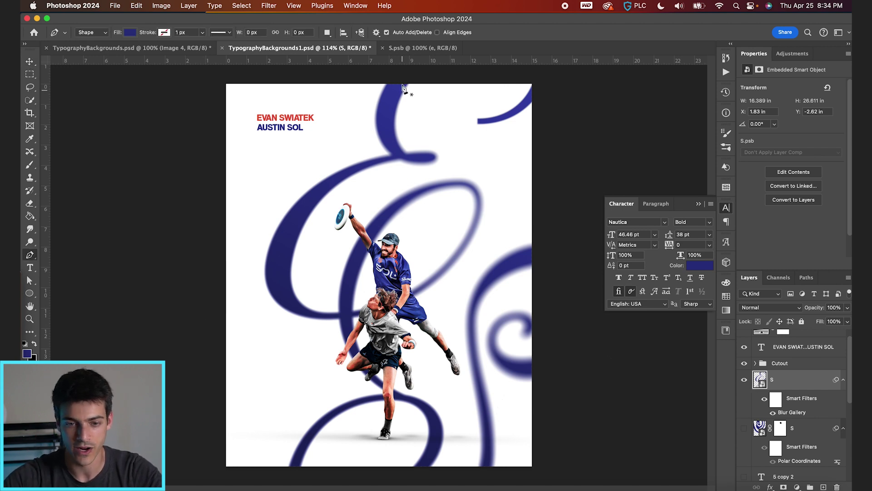
left_click(400, 76)
left_click_drag(400, 154, 434, 176)
left_click_drag(347, 175, 336, 187)
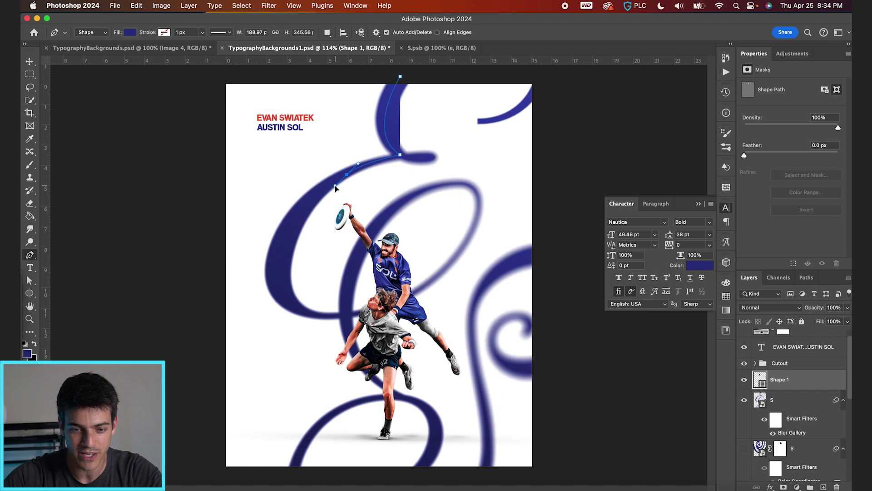
left_click_drag(276, 275, 291, 328)
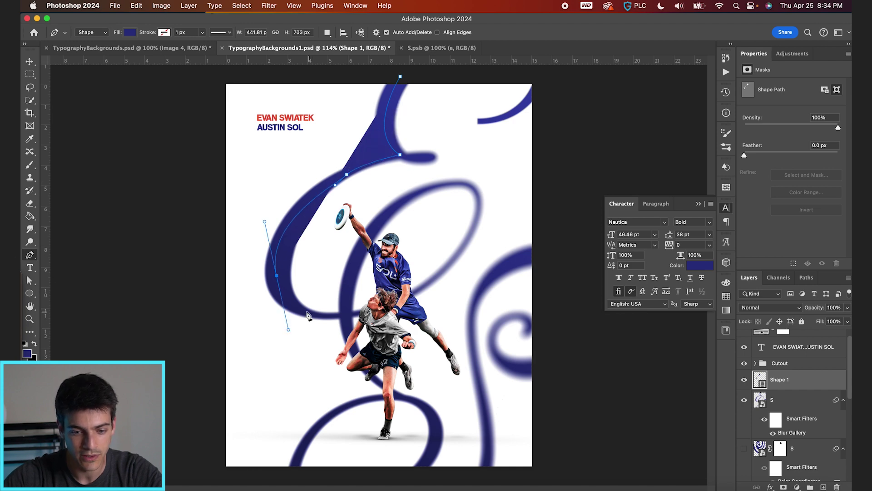
left_click(294, 308)
left_click(320, 315)
left_click(346, 314)
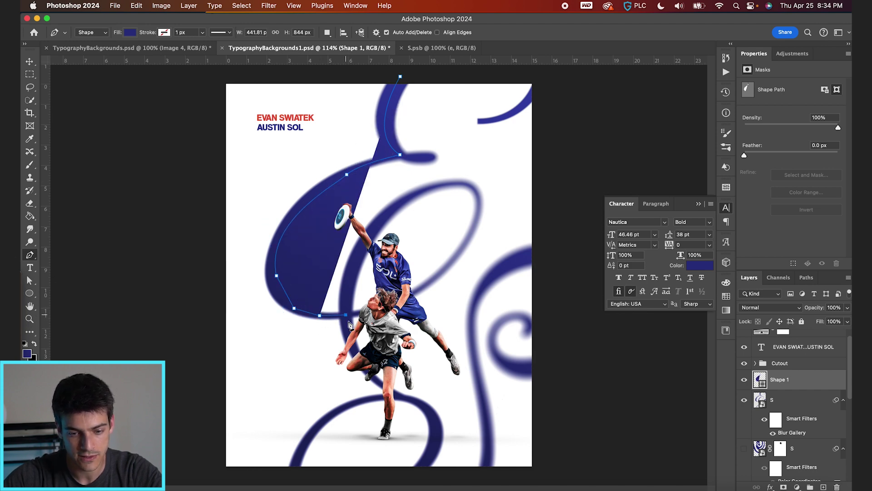
Step: Continue the outline to the poster bottom, through the left corners, and close the shape
left_click(388, 387)
left_click(404, 397)
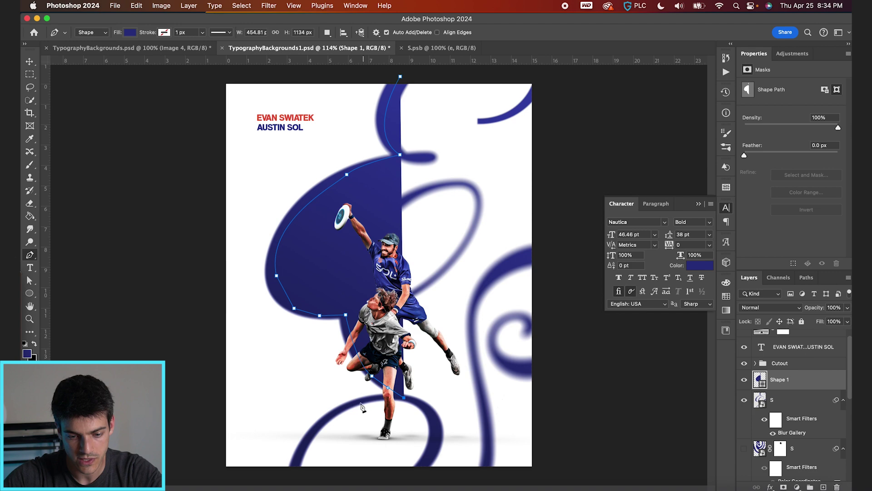
left_click_drag(291, 471, 287, 485)
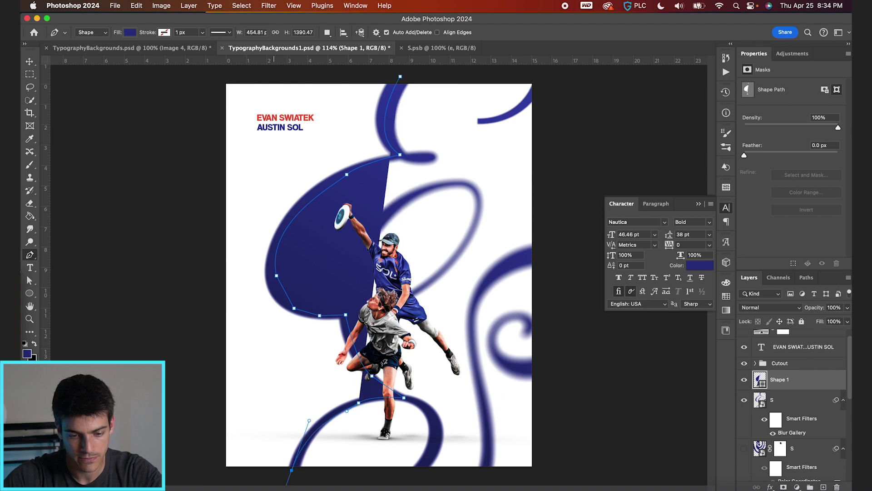
left_click(291, 470, "alt")
left_click(210, 472)
left_click(214, 70)
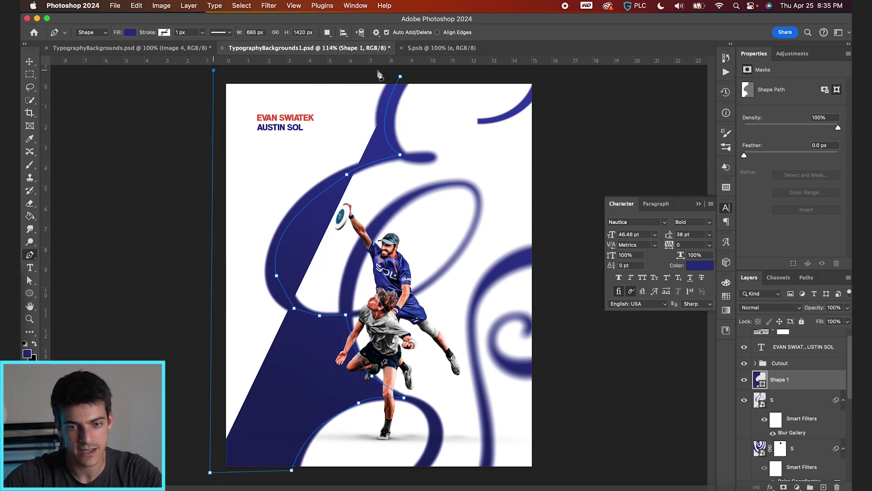
left_click(402, 79)
key("v")
Step: Pick the photo 7Z7A1566.jpg in Finder and place it into the poster
key("super+Tab")
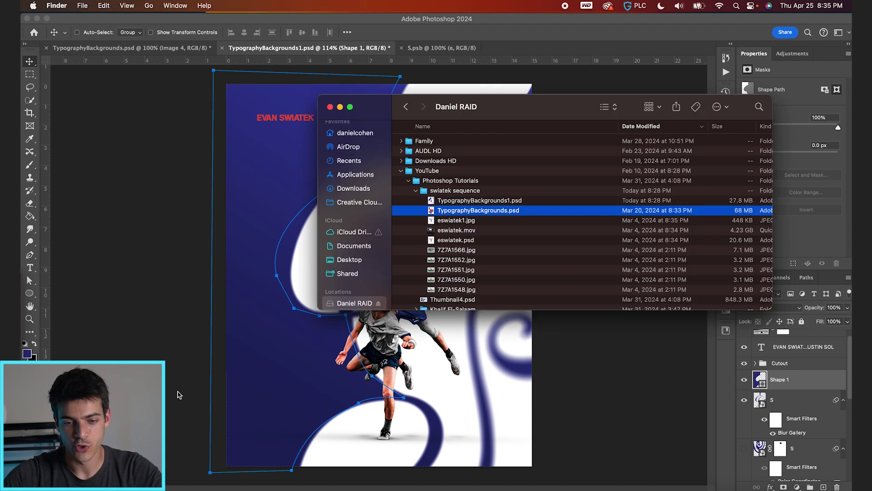
left_click(467, 260)
key("space")
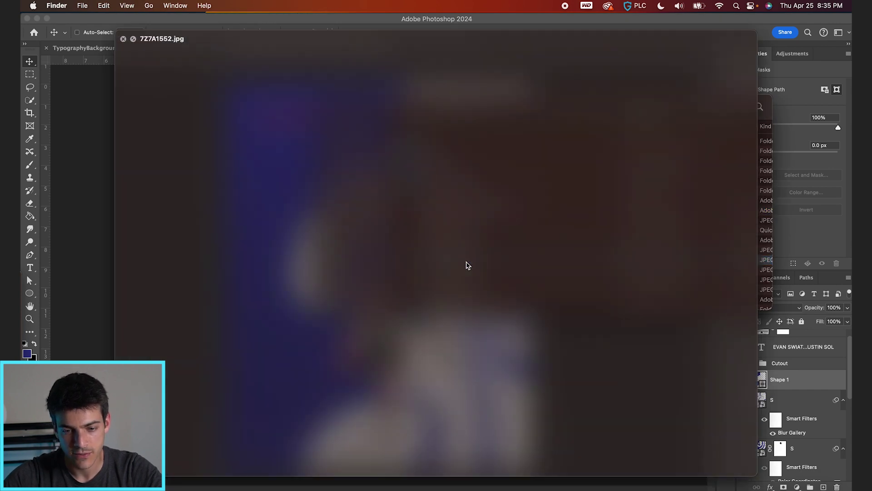
key("Up")
key("space")
key("super+Tab")
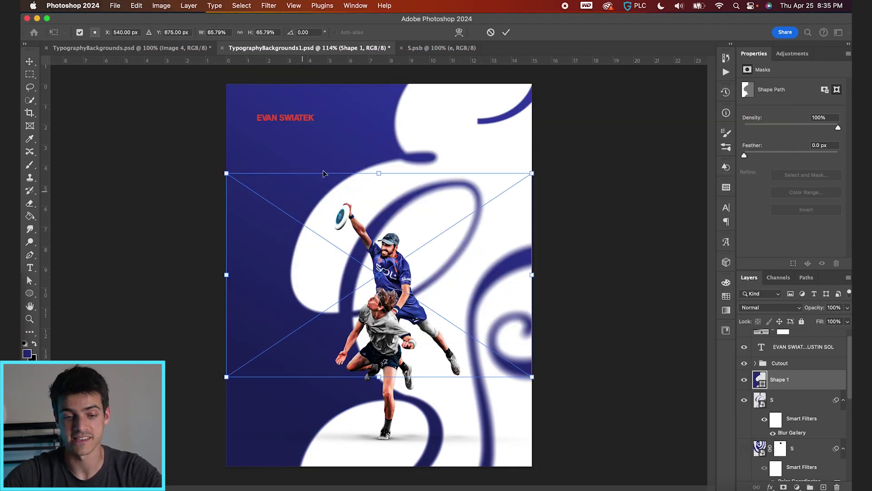
Step: Scale the photo to 160%, clip it to the left blue shape, and move S above it
left_click_drag(533, 174, 763, 44)
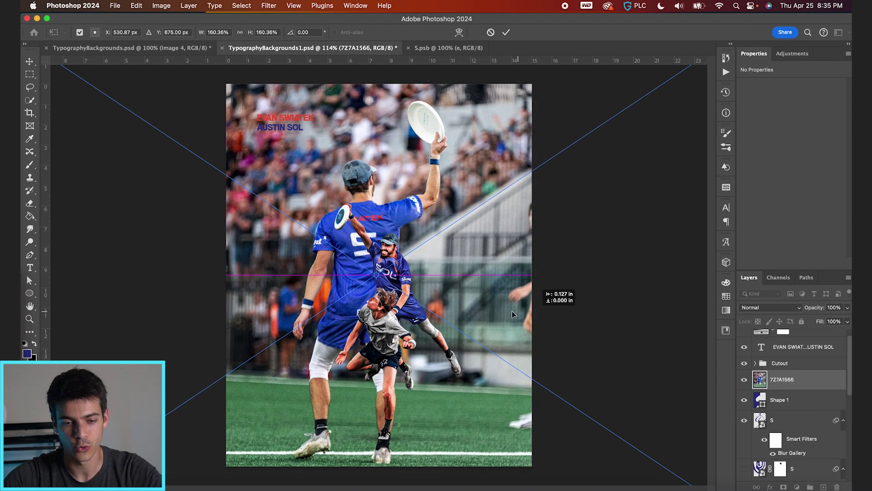
left_click_drag(512, 311, 484, 311)
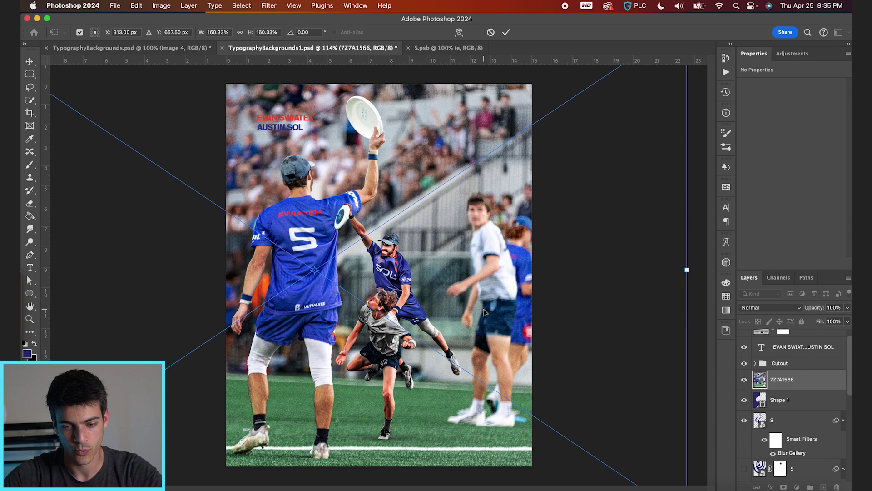
key("Return")
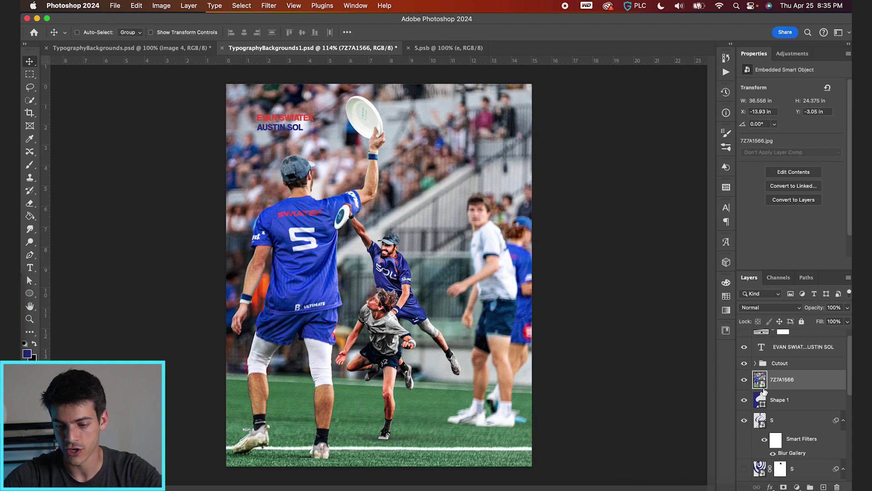
left_click(765, 389, "alt")
scroll(764, 381, "down", 1)
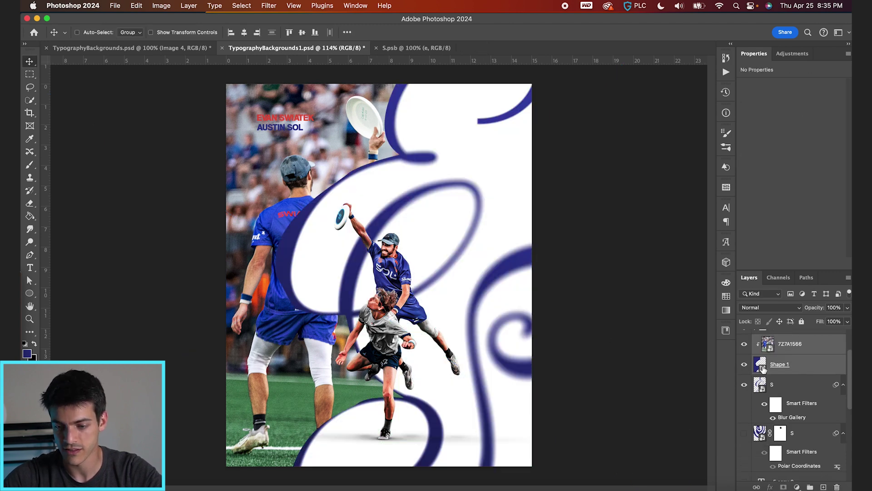
left_click_drag(763, 368, 765, 425)
left_click_drag(405, 271, 362, 264)
Step: Set the photo's blend mode to Luminosity with 19% opacity
left_click(788, 308)
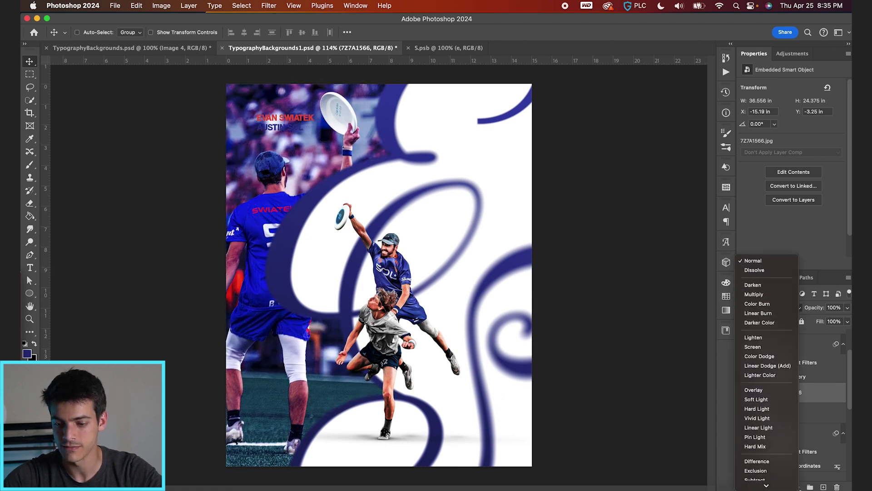
left_click(779, 485)
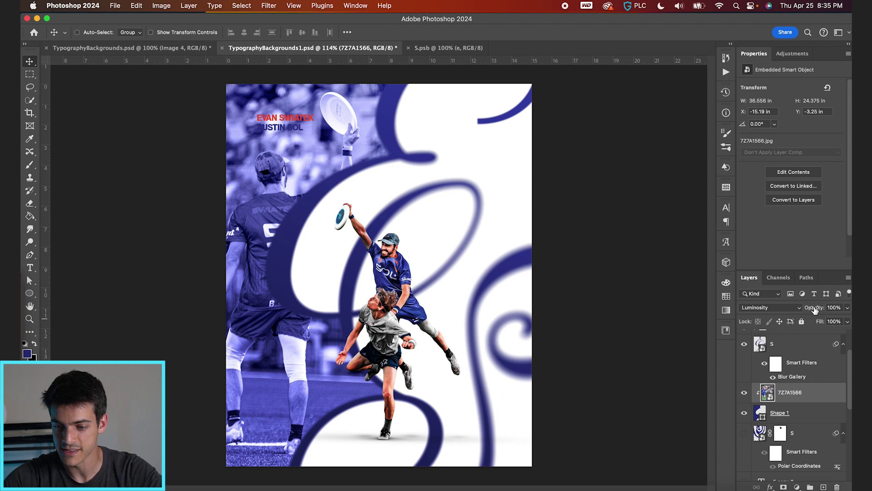
left_click_drag(815, 309, 768, 307)
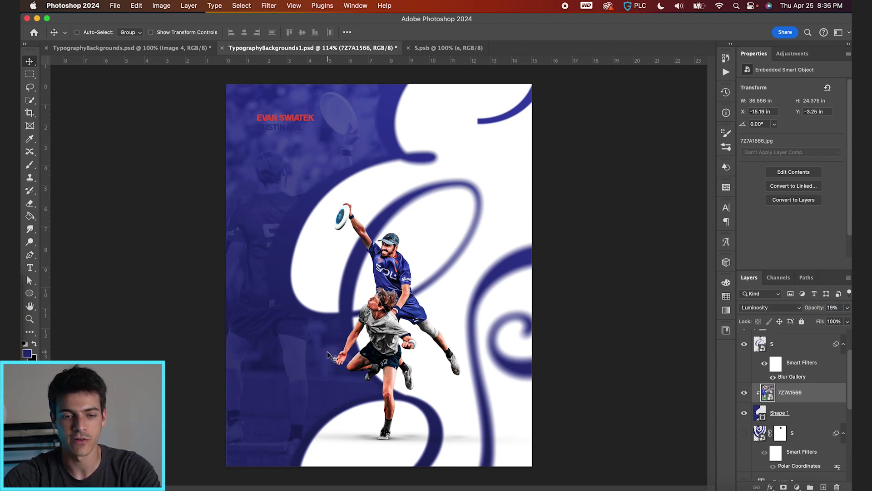
left_click(726, 296)
Step: Make the player names white and give the script S a red Color Overlay
left_click(626, 308)
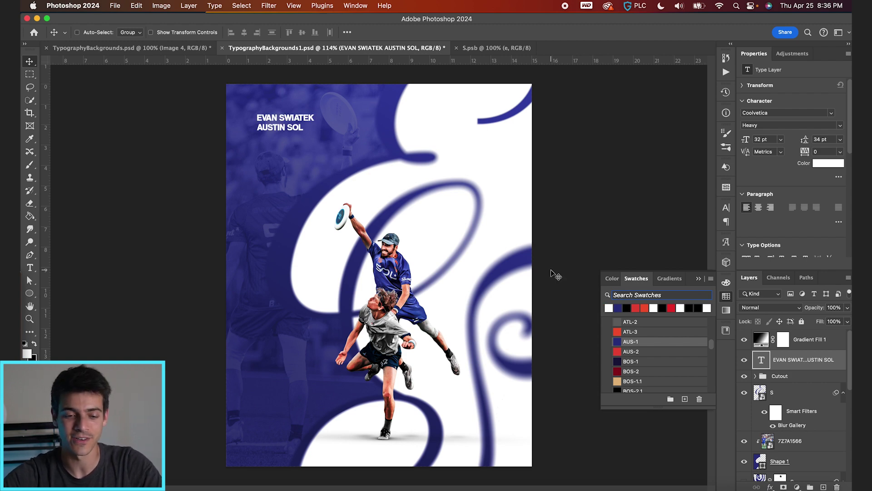
left_click(764, 393)
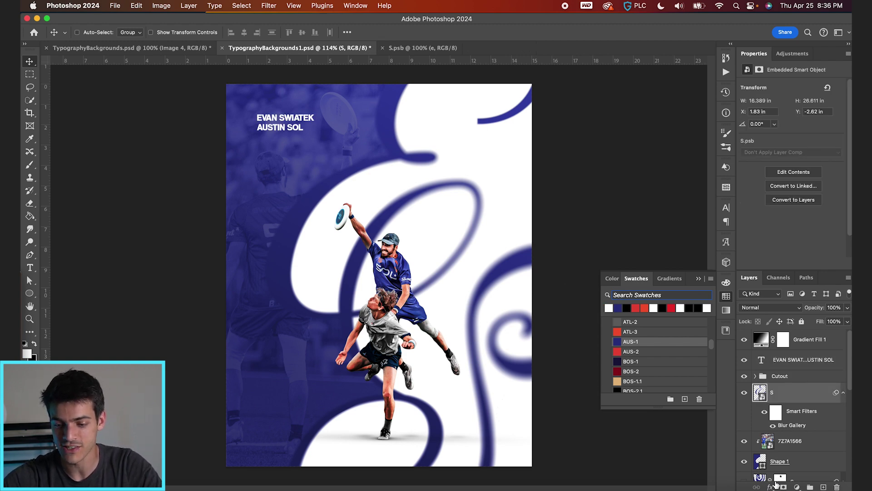
left_click(771, 487)
left_click(792, 472)
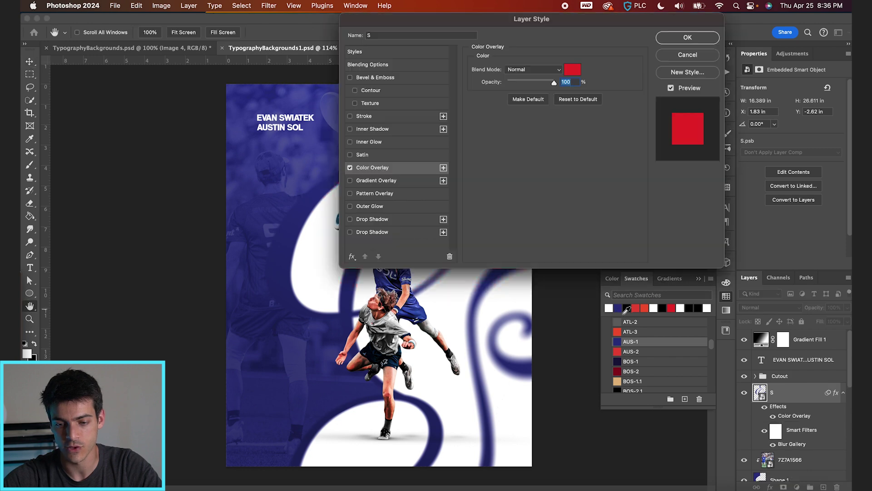
left_click(572, 73)
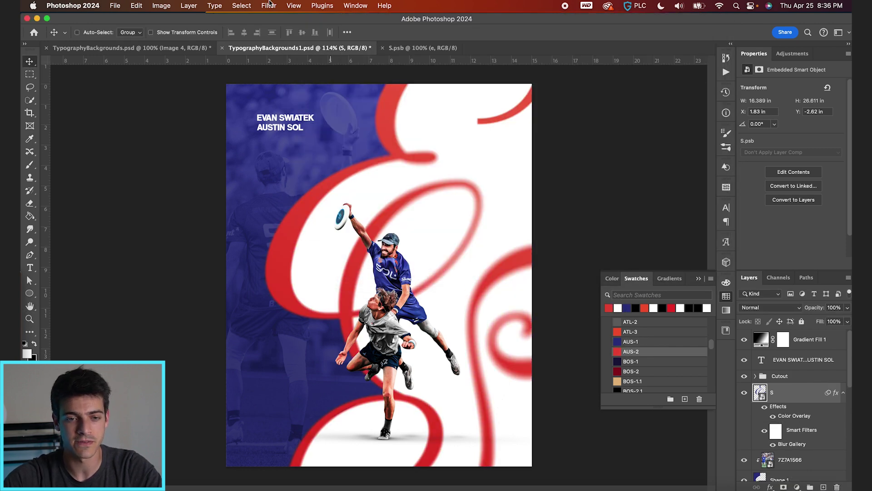
Step: Browse the Filter menu and close it without applying anything
left_click(269, 6)
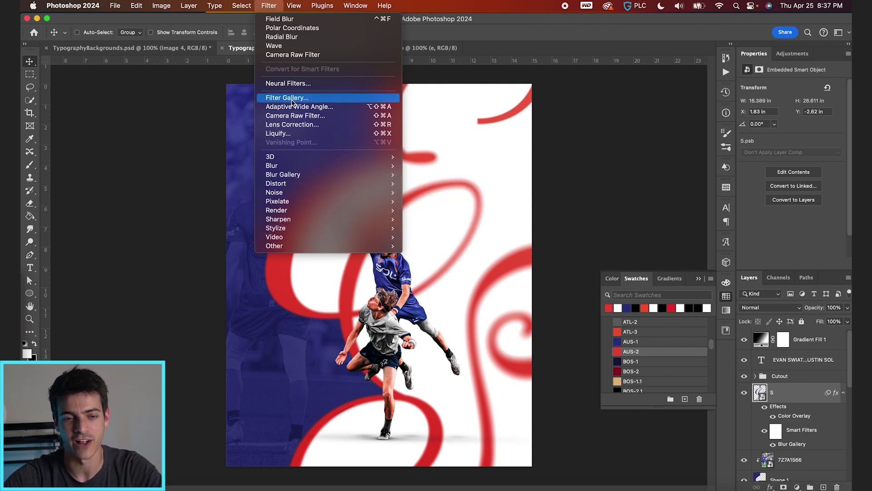
mouse_move(307, 186)
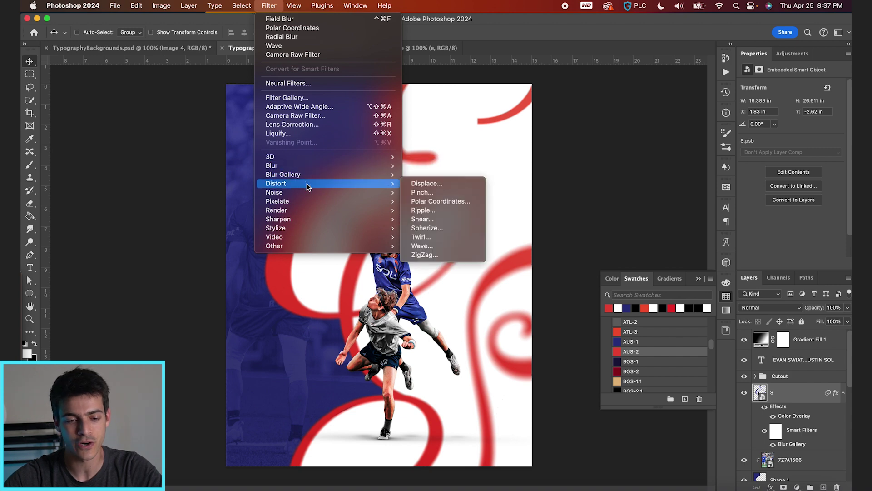
left_click(269, 6)
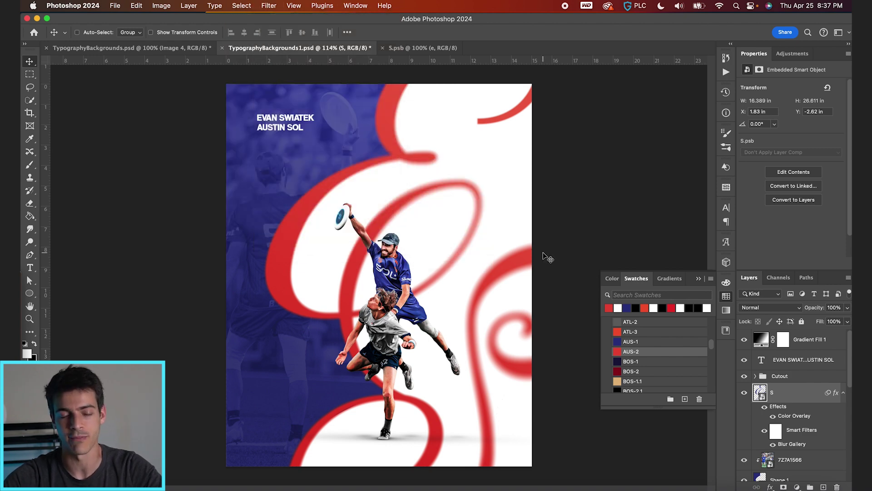